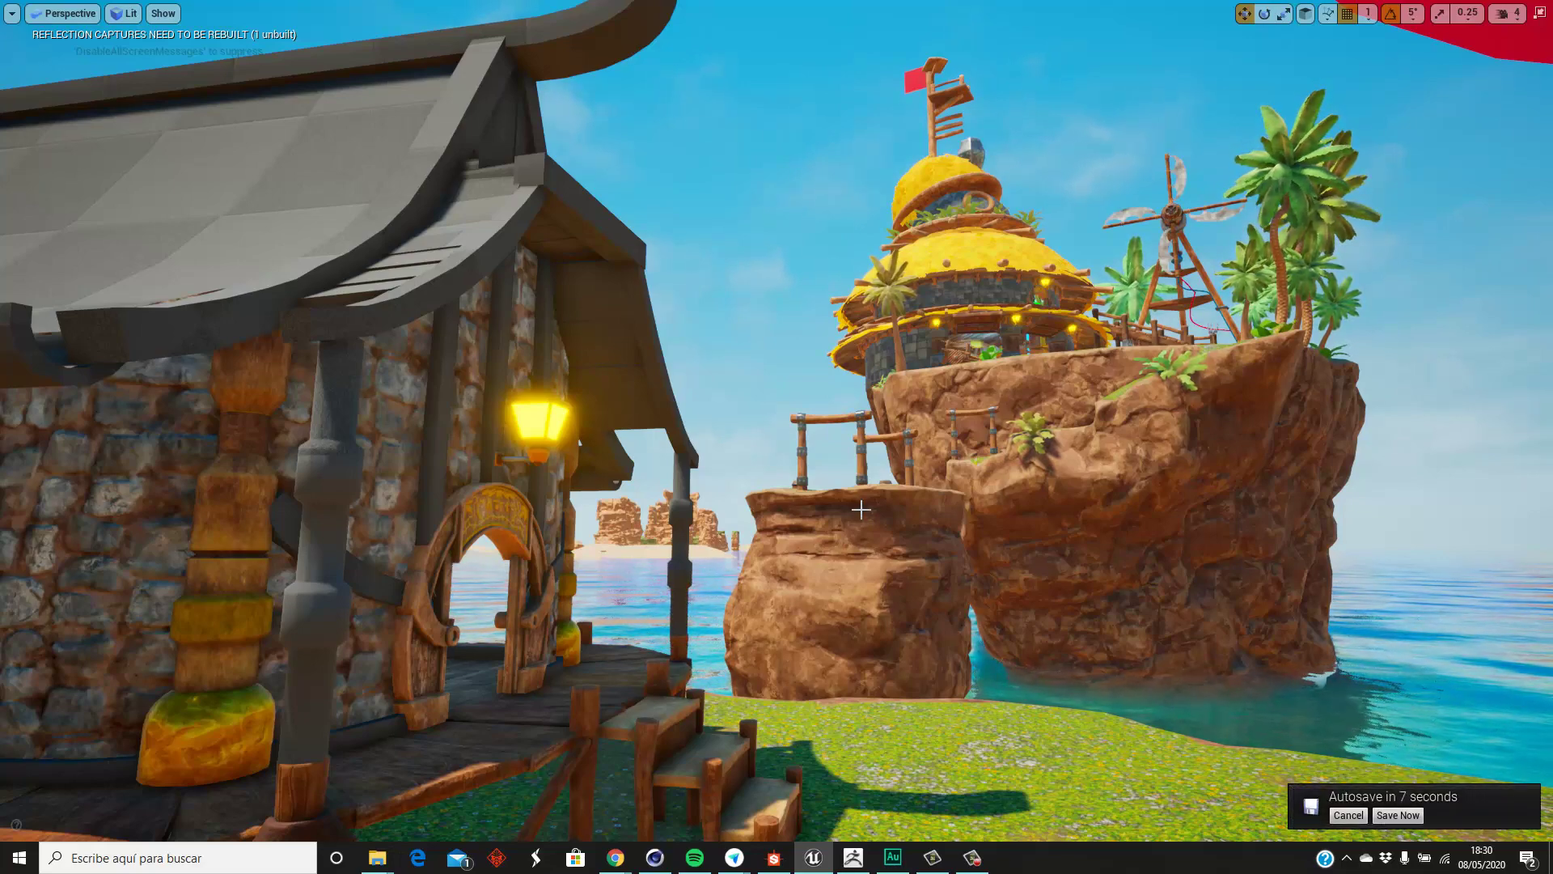
Step: Fly around the stone house, over the pink-roofed huts and out toward the sea rock pillars
{"action": "right_click_drag", "start_coordinate": [860, 509], "coordinate": [861, 509]}
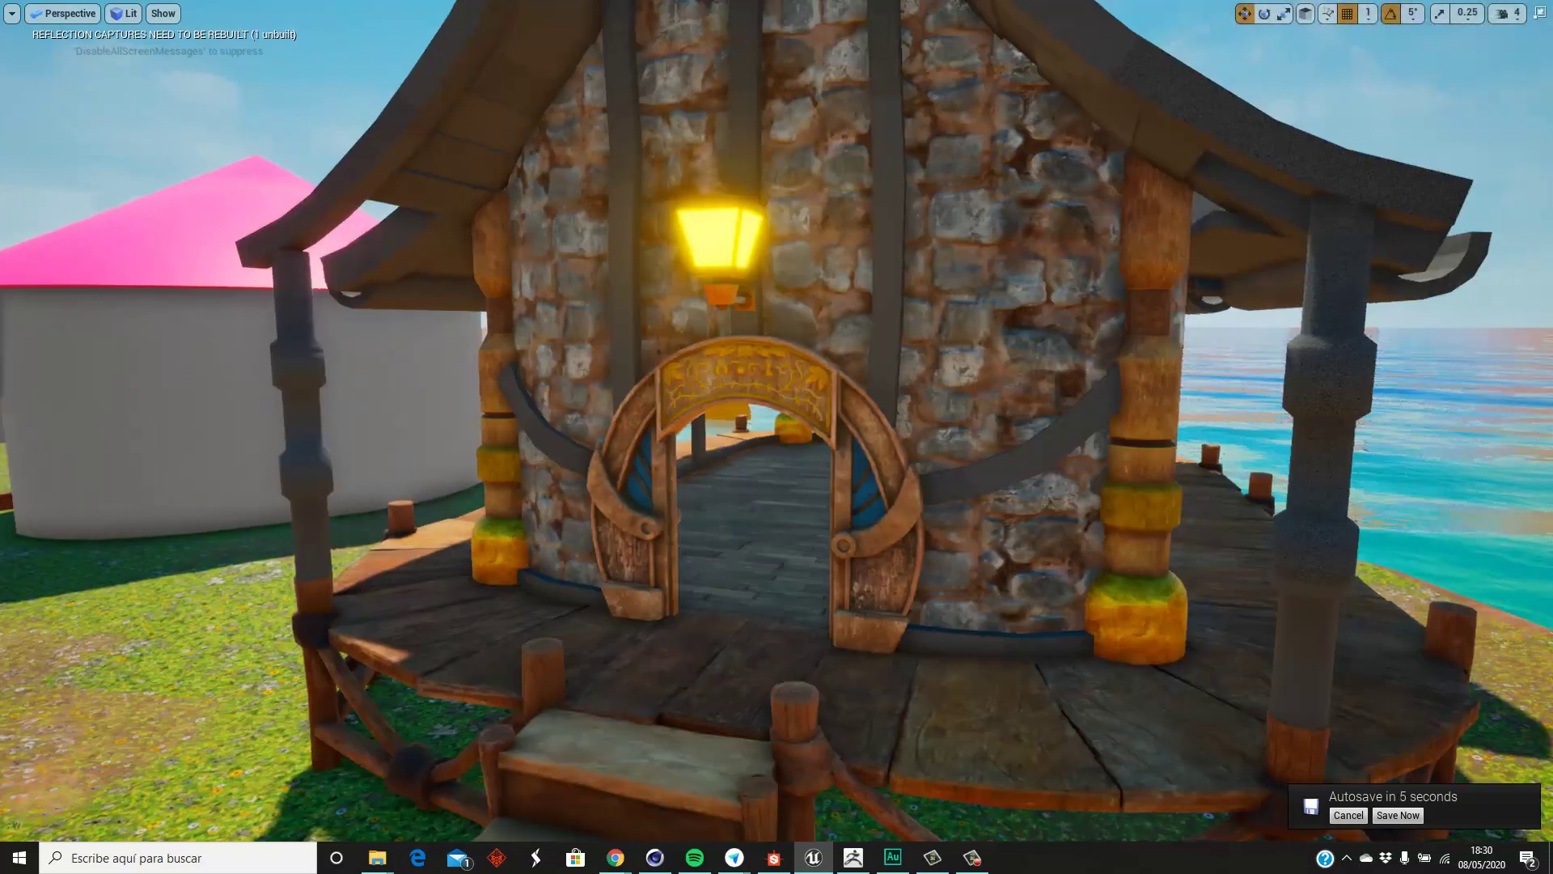
{"action": "mouse_move", "coordinate": [766, 599]}
{"action": "right_mouse_down"}
{"action": "mouse_move", "coordinate": [777, 236]}
{"action": "mouse_move", "coordinate": [660, 207]}
{"action": "right_mouse_up"}
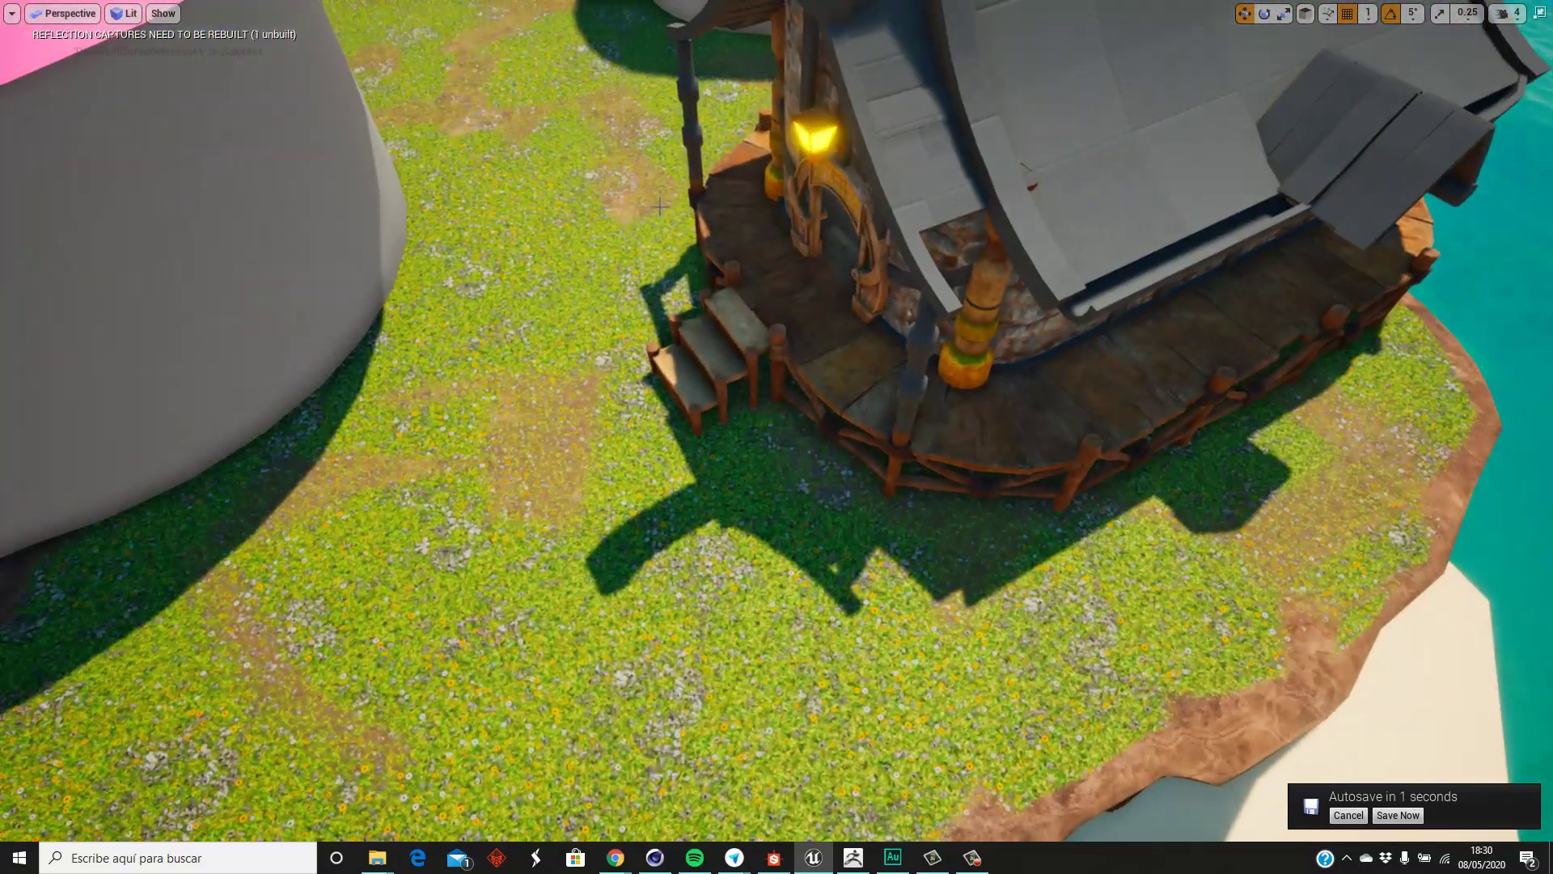
{"action": "mouse_move", "coordinate": [877, 434]}
{"action": "right_mouse_down"}
{"action": "mouse_move", "coordinate": [760, 476]}
{"action": "mouse_move", "coordinate": [988, 312]}
{"action": "right_mouse_up"}
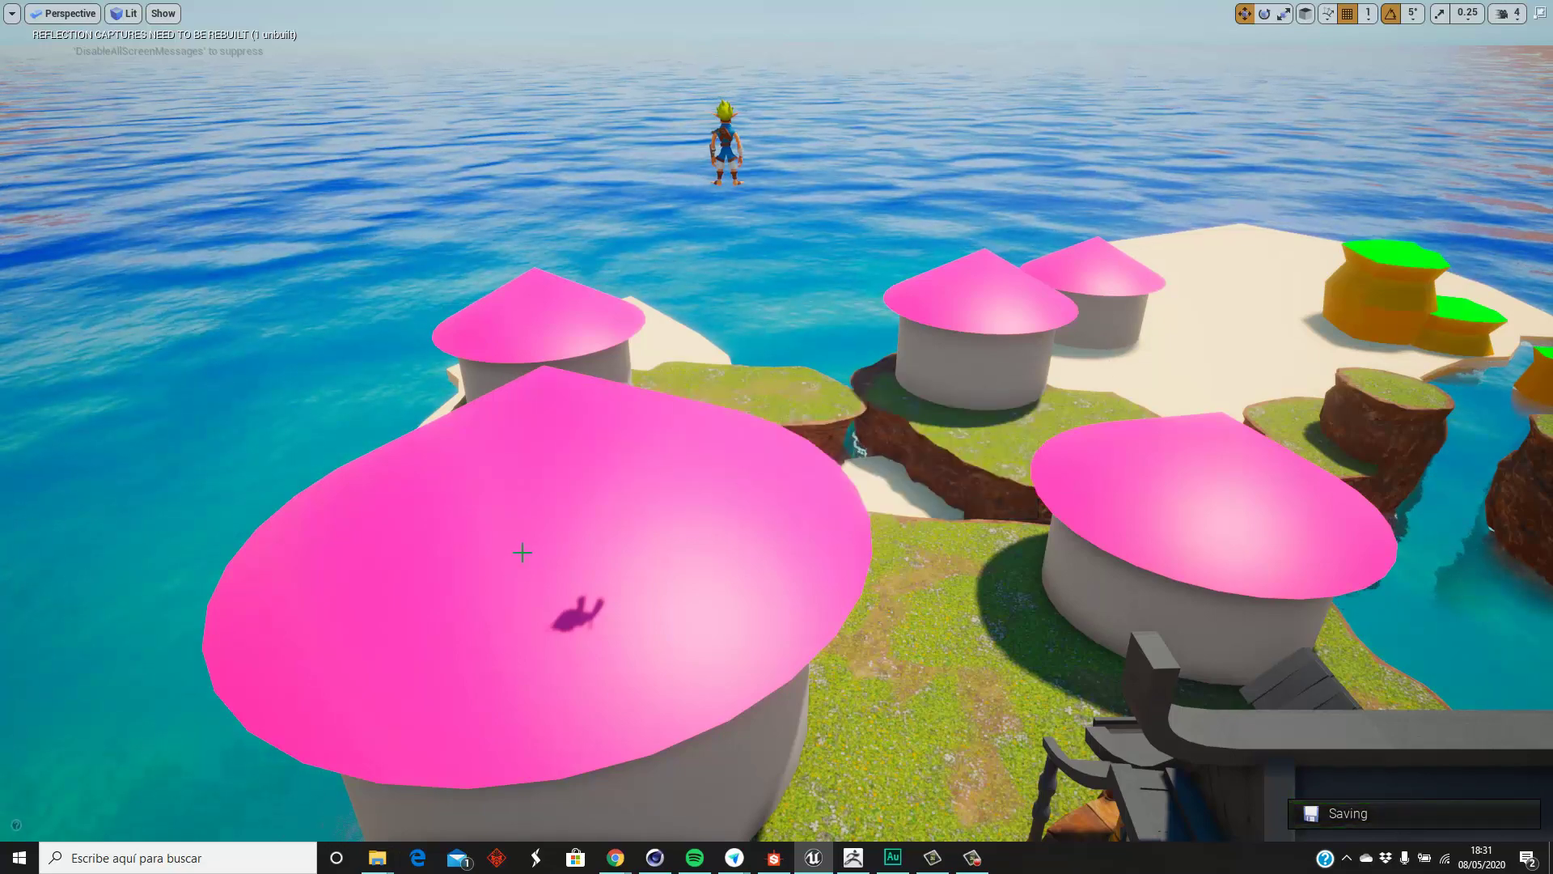
{"action": "right_click_drag", "start_coordinate": [523, 552], "coordinate": [510, 444]}
{"action": "mouse_move", "coordinate": [572, 590]}
{"action": "right_mouse_down"}
{"action": "mouse_move", "coordinate": [486, 788]}
{"action": "mouse_move", "coordinate": [626, 423]}
{"action": "mouse_move", "coordinate": [726, 510]}
{"action": "mouse_move", "coordinate": [614, 517]}
{"action": "mouse_move", "coordinate": [679, 485]}
{"action": "right_mouse_up"}
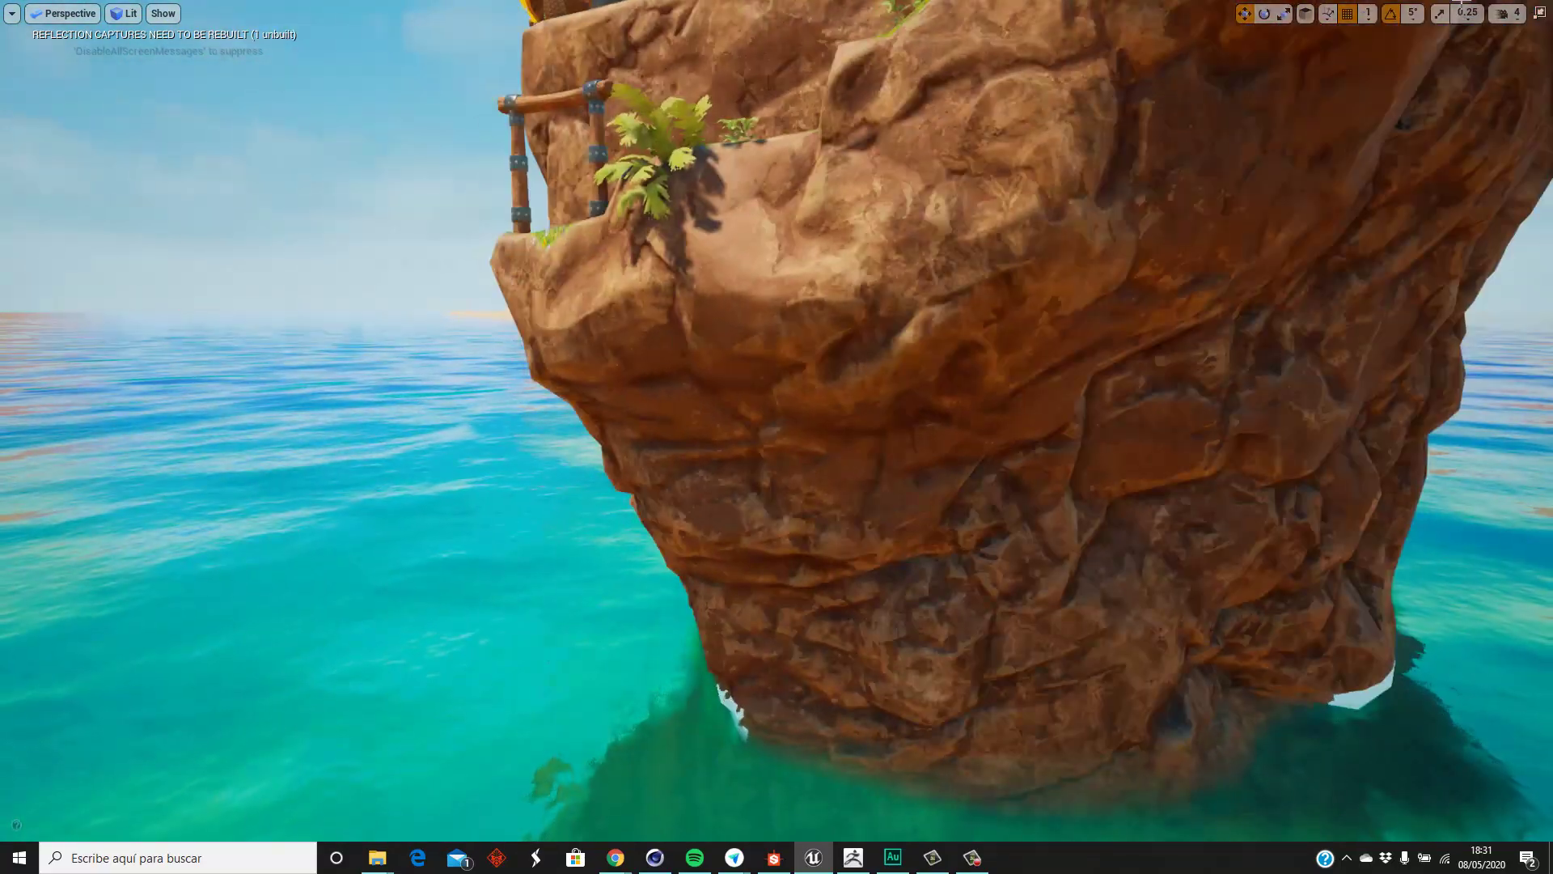
{"action": "mouse_move", "coordinate": [669, 423]}
{"action": "left_mouse_down"}
{"action": "mouse_move", "coordinate": [393, 712]}
{"action": "mouse_move", "coordinate": [131, 813]}
{"action": "mouse_move", "coordinate": [671, 119]}
{"action": "mouse_move", "coordinate": [841, 532]}
{"action": "mouse_move", "coordinate": [4, 844]}
{"action": "mouse_move", "coordinate": [1119, 456]}
{"action": "mouse_move", "coordinate": [296, 399]}
{"action": "mouse_move", "coordinate": [750, 240]}
{"action": "left_mouse_up"}
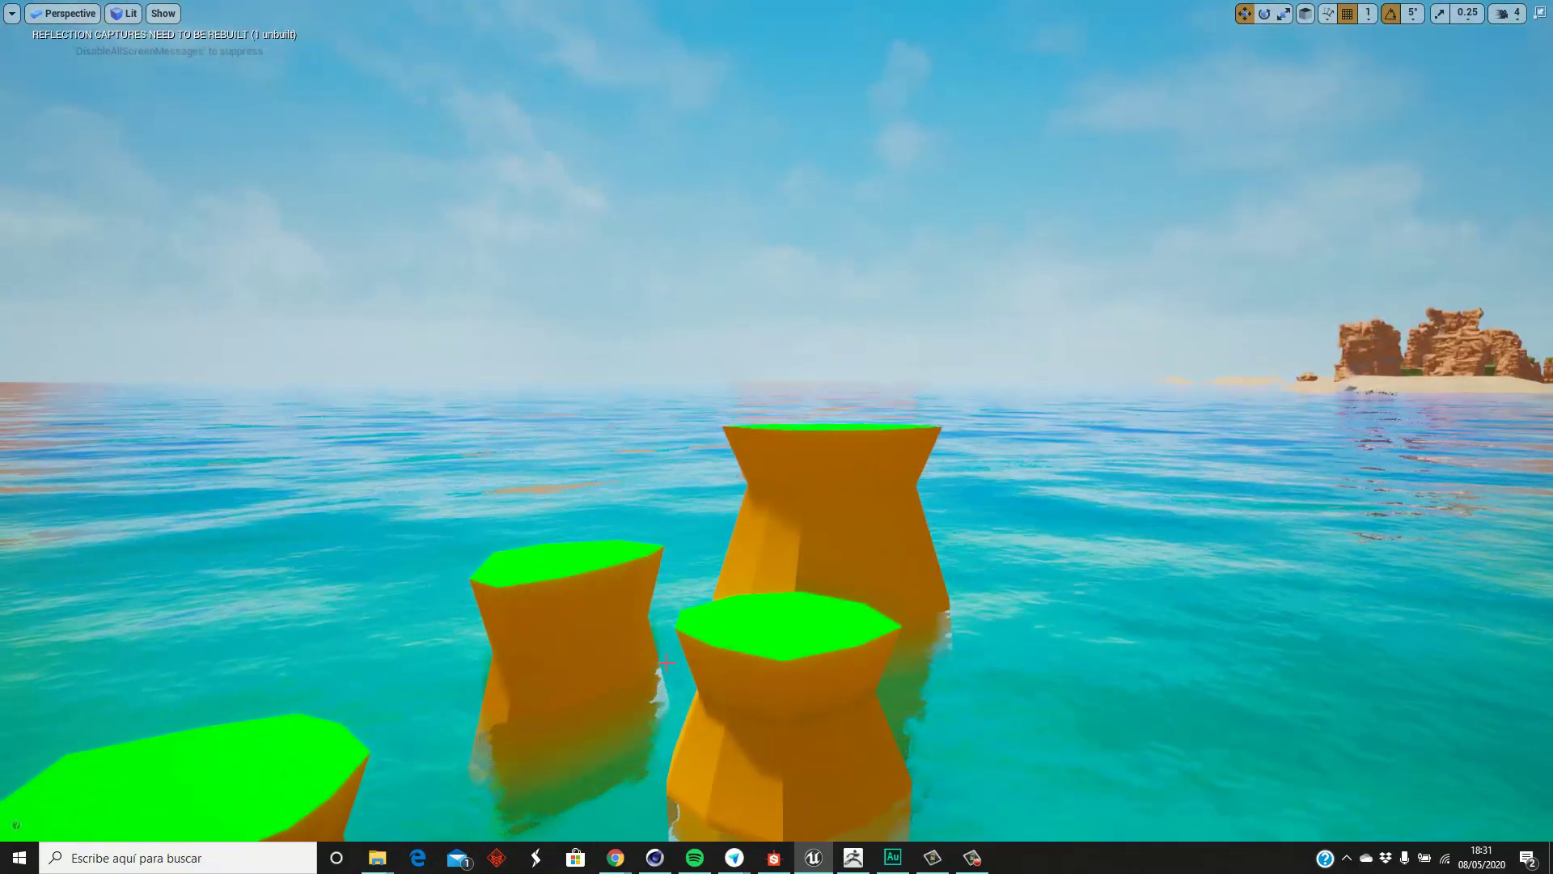
{"action": "mouse_move", "coordinate": [665, 662]}
{"action": "left_mouse_down"}
{"action": "mouse_move", "coordinate": [1186, 736]}
{"action": "mouse_move", "coordinate": [946, 480]}
{"action": "mouse_move", "coordinate": [457, 253]}
{"action": "mouse_move", "coordinate": [537, 191]}
{"action": "mouse_move", "coordinate": [149, 346]}
{"action": "mouse_move", "coordinate": [537, 329]}
{"action": "mouse_move", "coordinate": [420, 308]}
{"action": "left_mouse_up"}
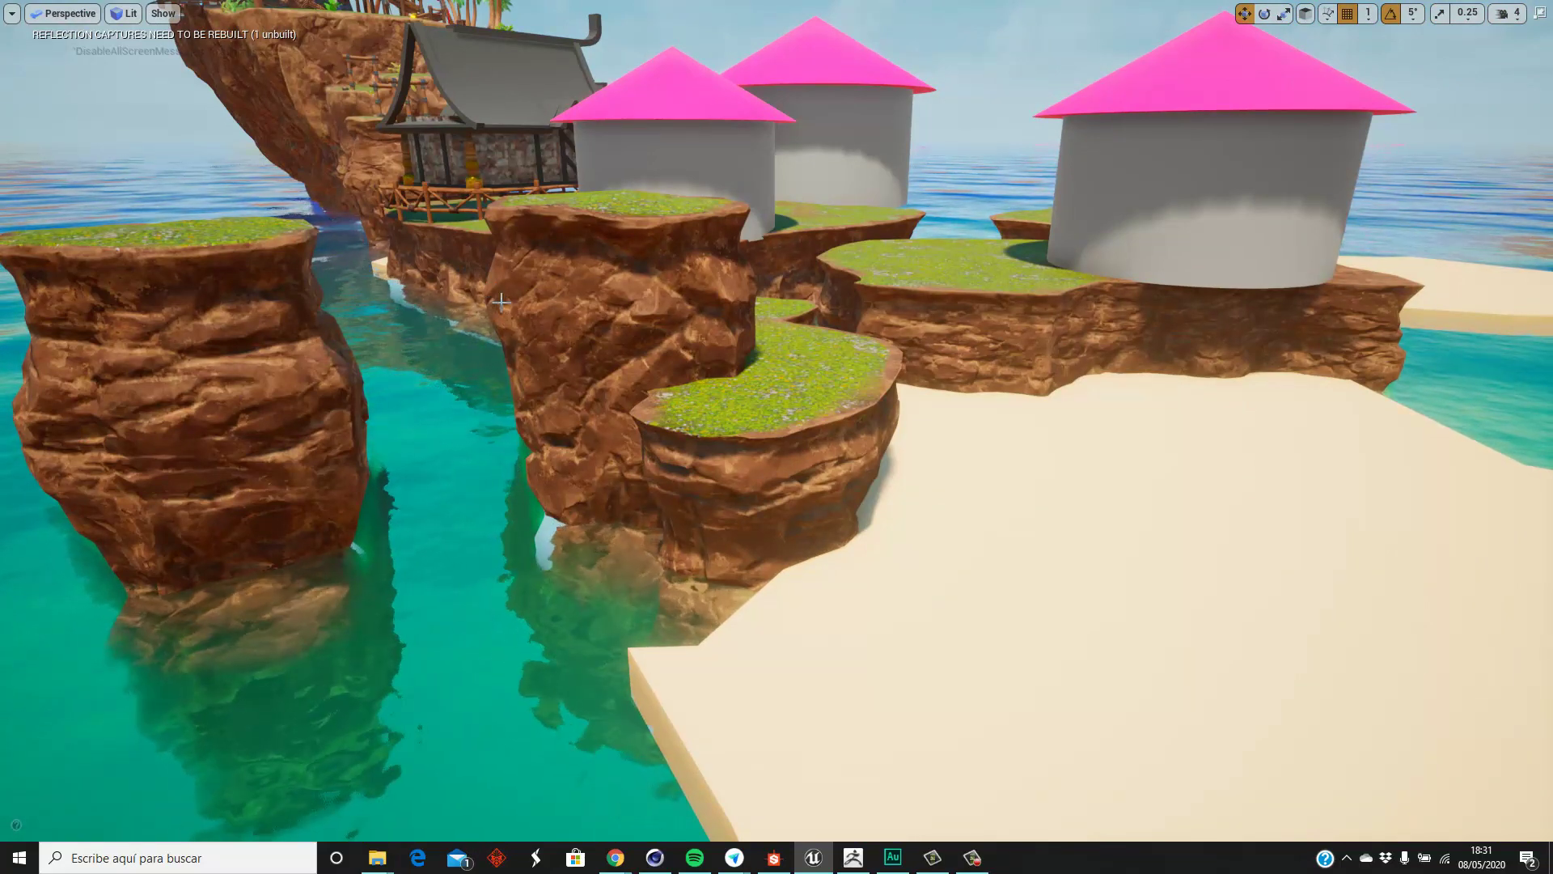
{"action": "left_click_drag", "start_coordinate": [705, 644], "coordinate": [877, 46]}
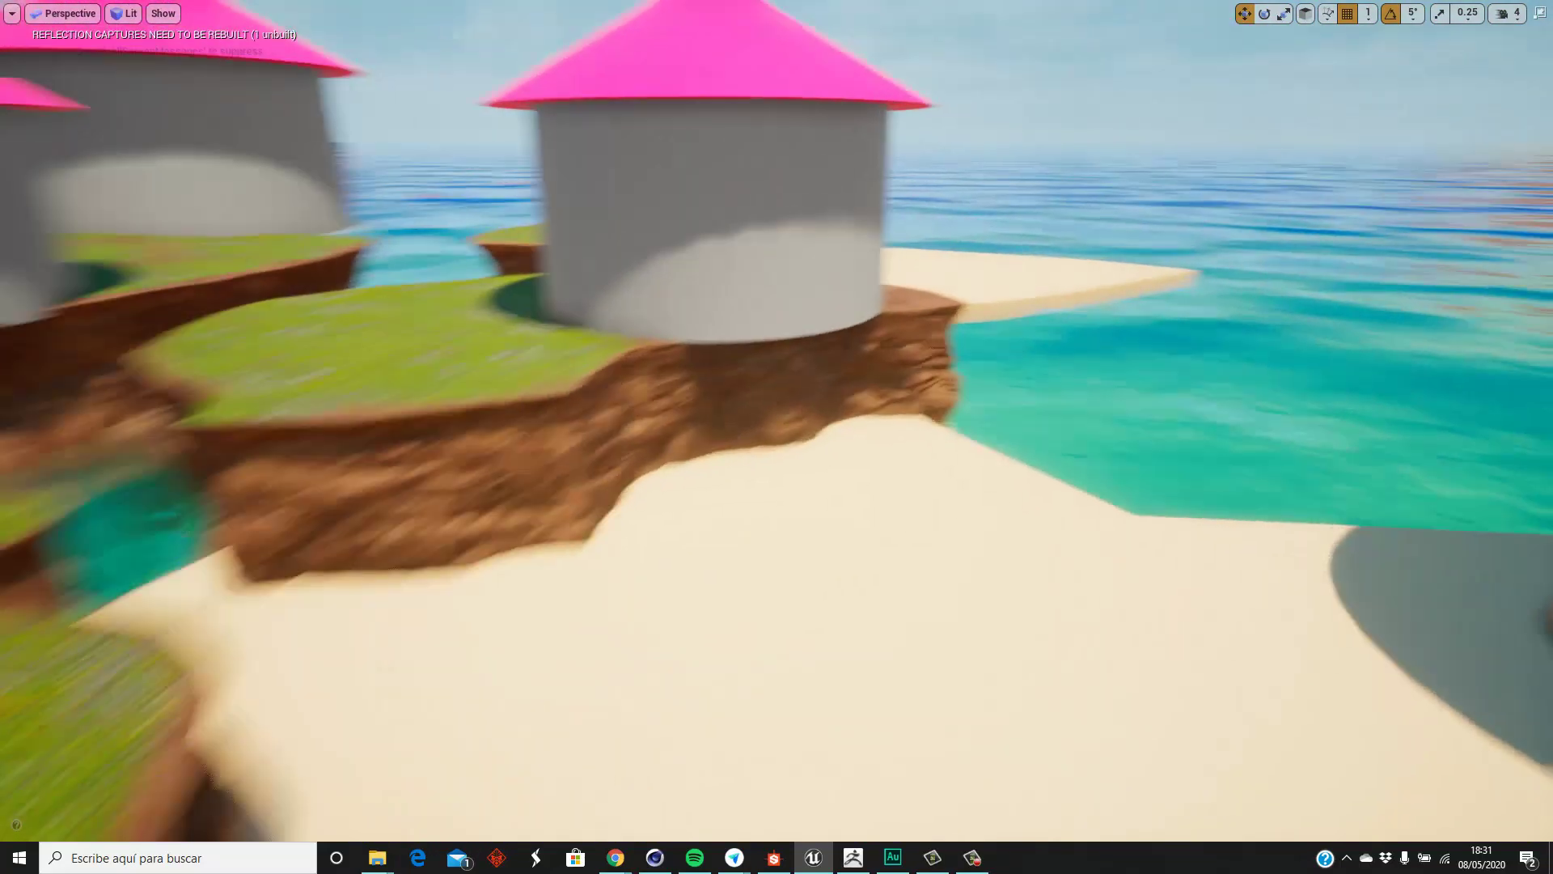
{"action": "mouse_move", "coordinate": [701, 376]}
{"action": "left_mouse_down"}
{"action": "mouse_move", "coordinate": [462, 1]}
{"action": "mouse_move", "coordinate": [566, 242]}
{"action": "left_mouse_up"}
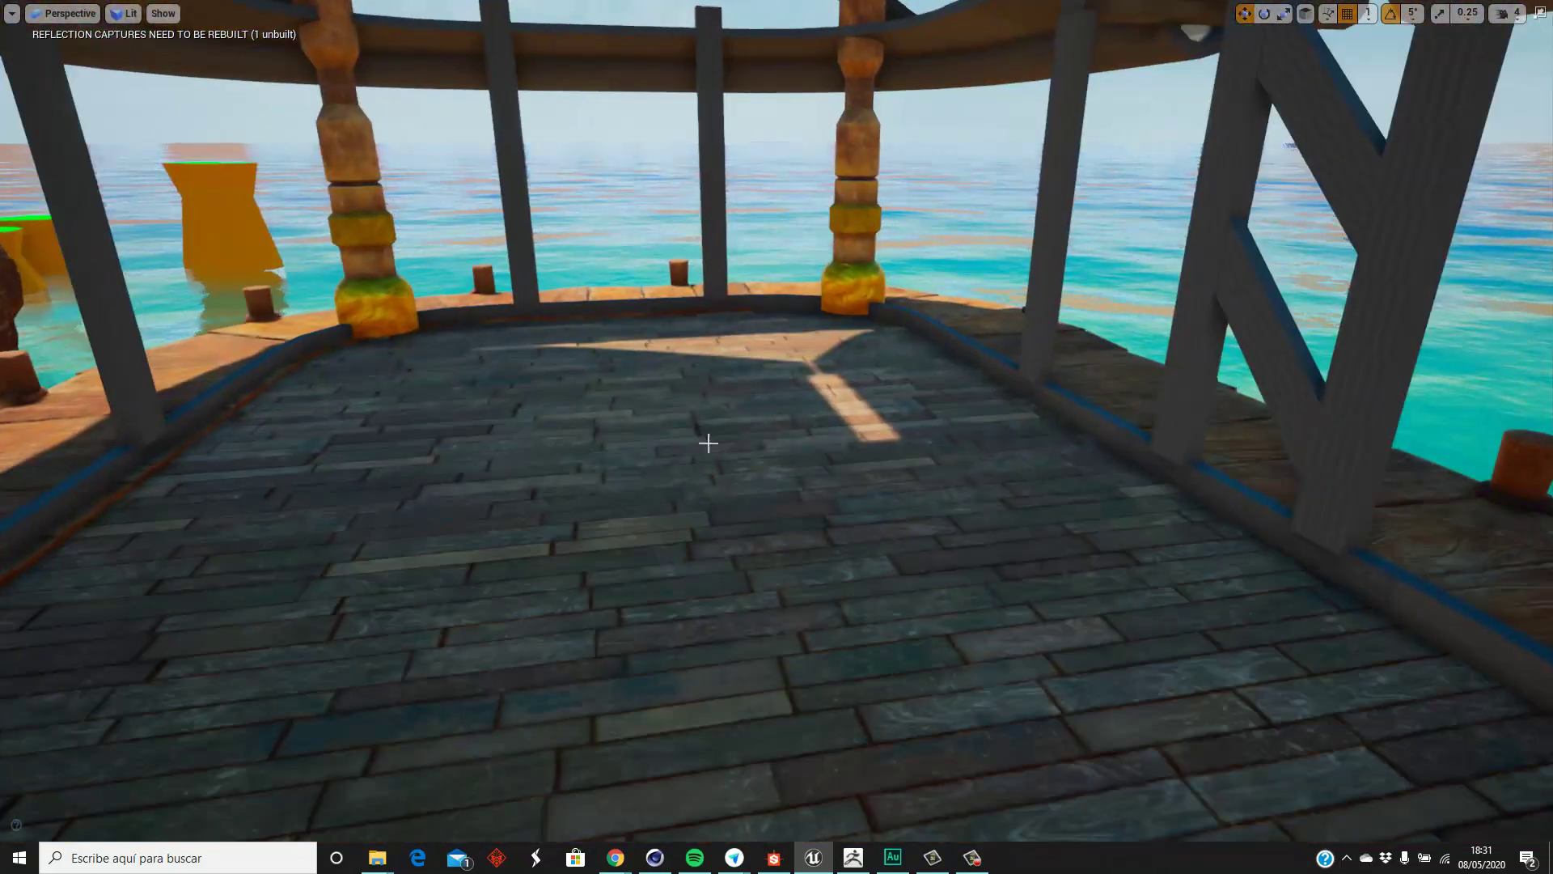
{"action": "mouse_move", "coordinate": [707, 437]}
{"action": "left_mouse_down"}
{"action": "mouse_move", "coordinate": [721, 456]}
{"action": "mouse_move", "coordinate": [947, 79]}
{"action": "left_mouse_up"}
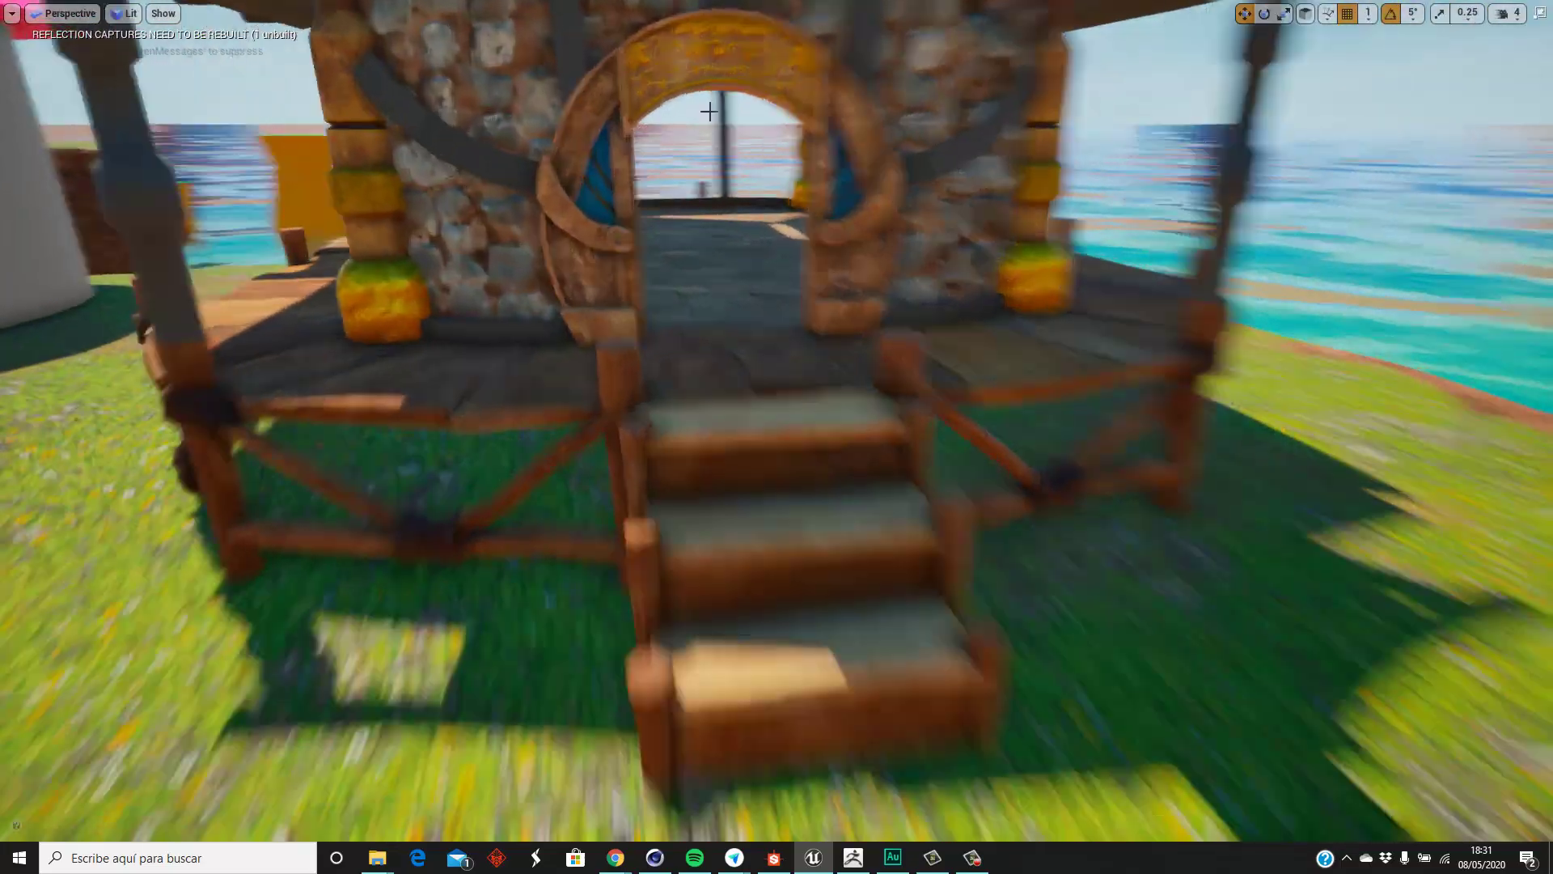
Step: Fly through the house's arched doorway and back out toward the pink-roofed towers
{"action": "mouse_move", "coordinate": [655, 335]}
{"action": "left_mouse_down"}
{"action": "mouse_move", "coordinate": [891, 329]}
{"action": "mouse_move", "coordinate": [627, 357]}
{"action": "left_mouse_up"}
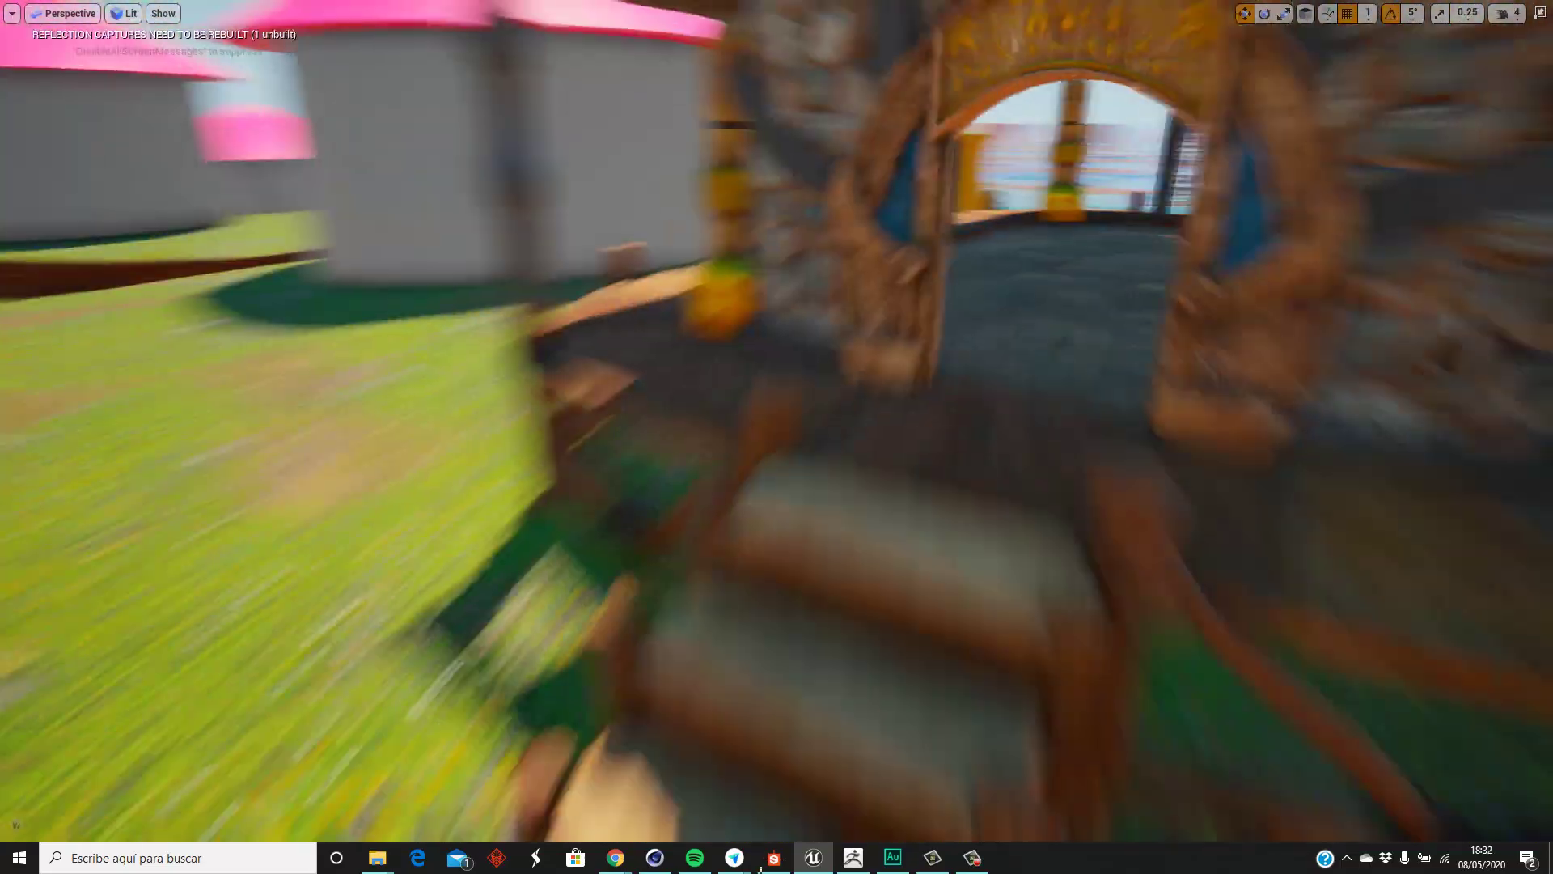
{"action": "left_click_drag", "start_coordinate": [988, 381], "coordinate": [1081, 478]}
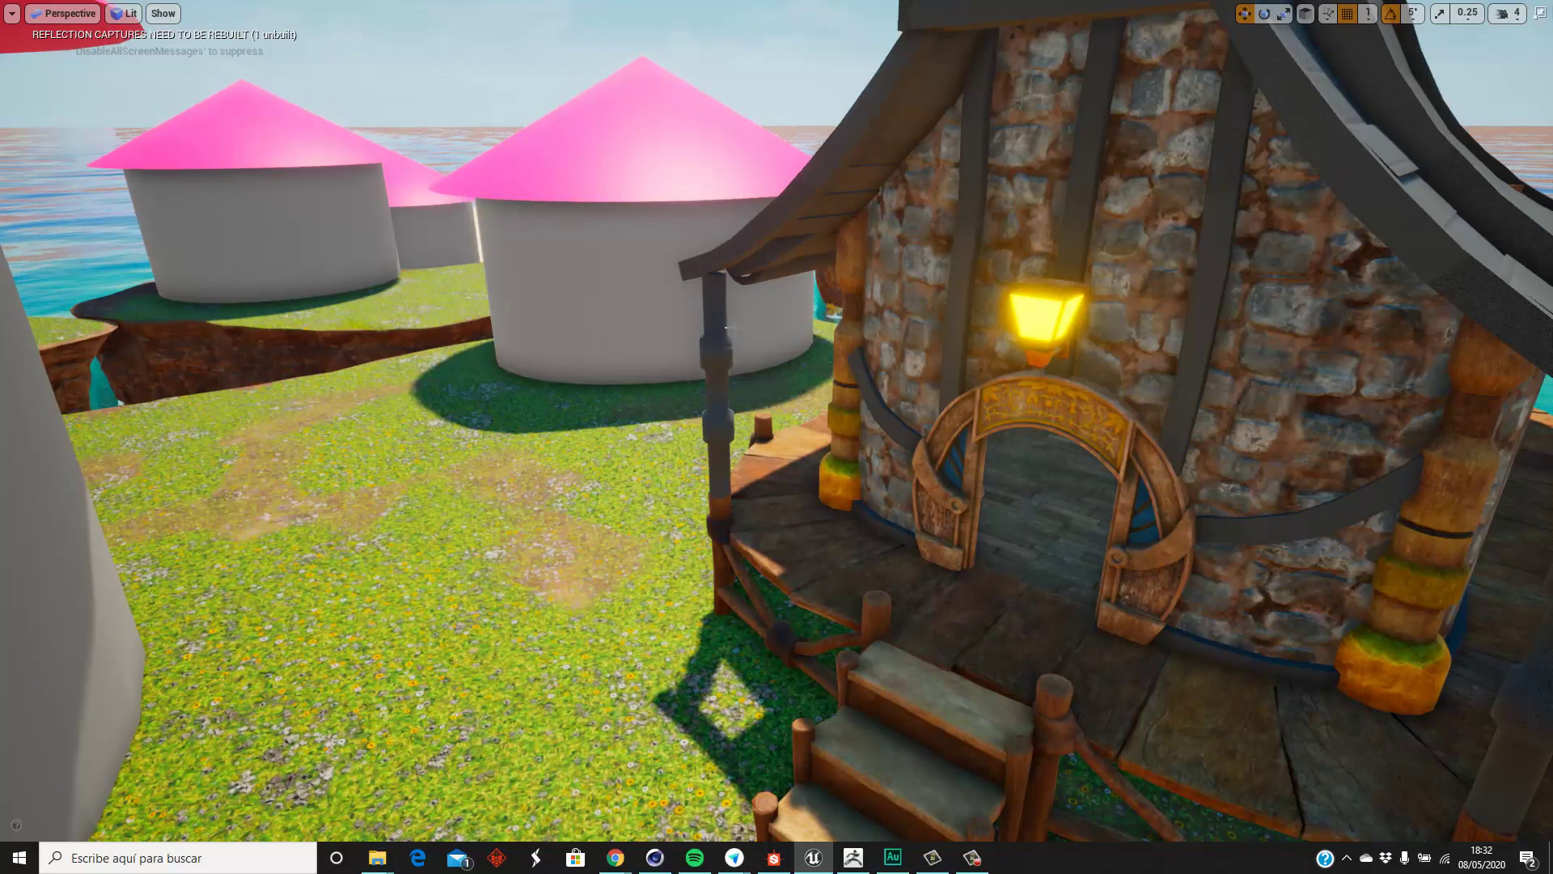
{"action": "mouse_move", "coordinate": [729, 329]}
{"action": "left_mouse_down"}
{"action": "mouse_move", "coordinate": [838, 159]}
{"action": "mouse_move", "coordinate": [765, 463]}
{"action": "left_mouse_up"}
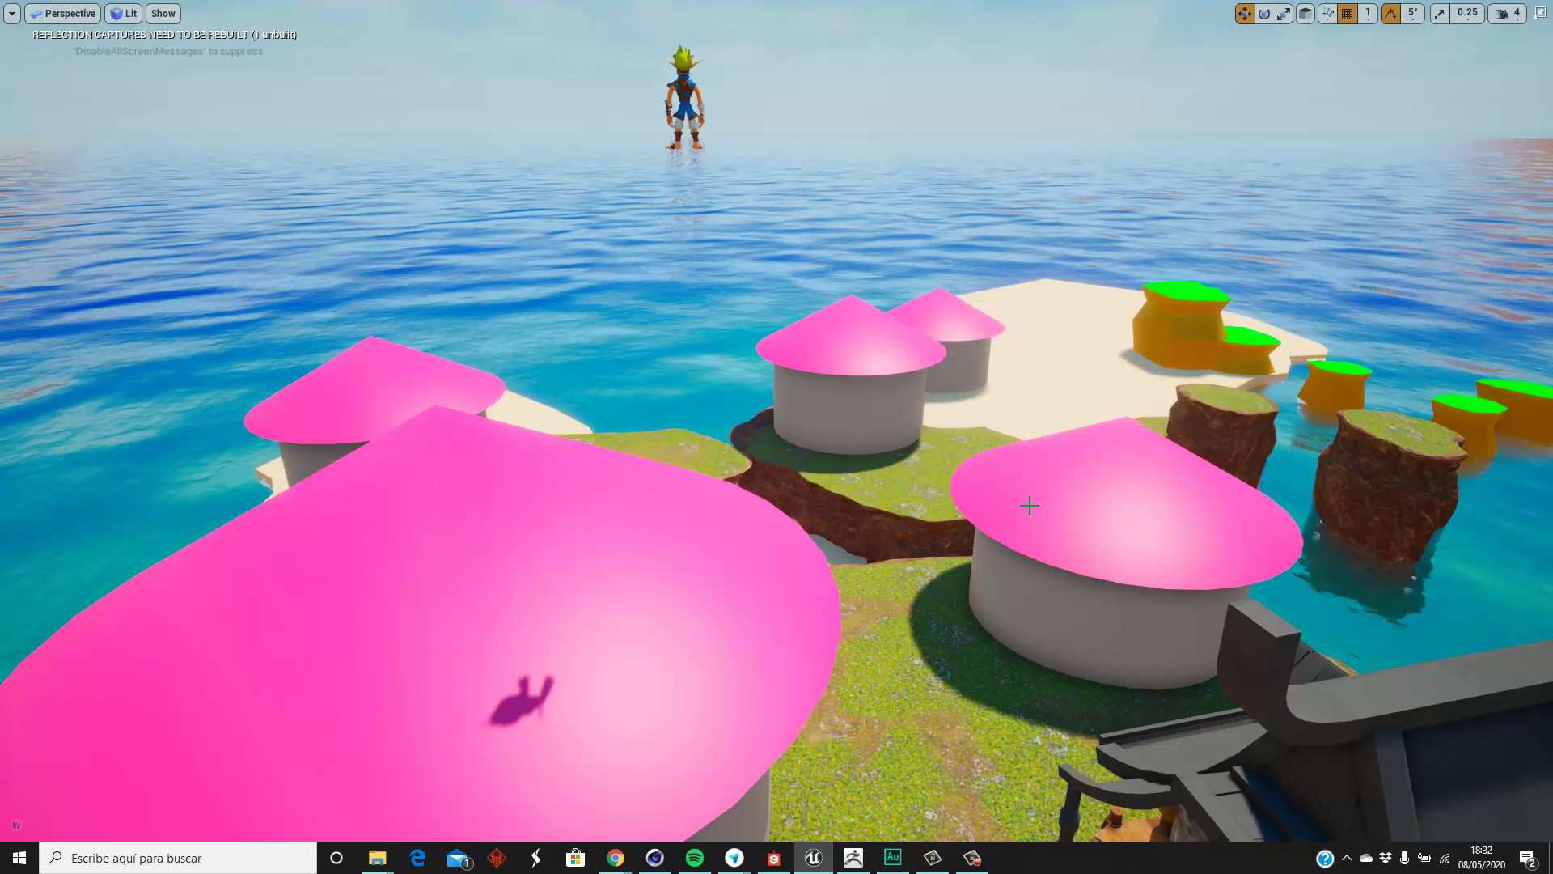
{"action": "left_click_drag", "start_coordinate": [1029, 505], "coordinate": [1056, 482]}
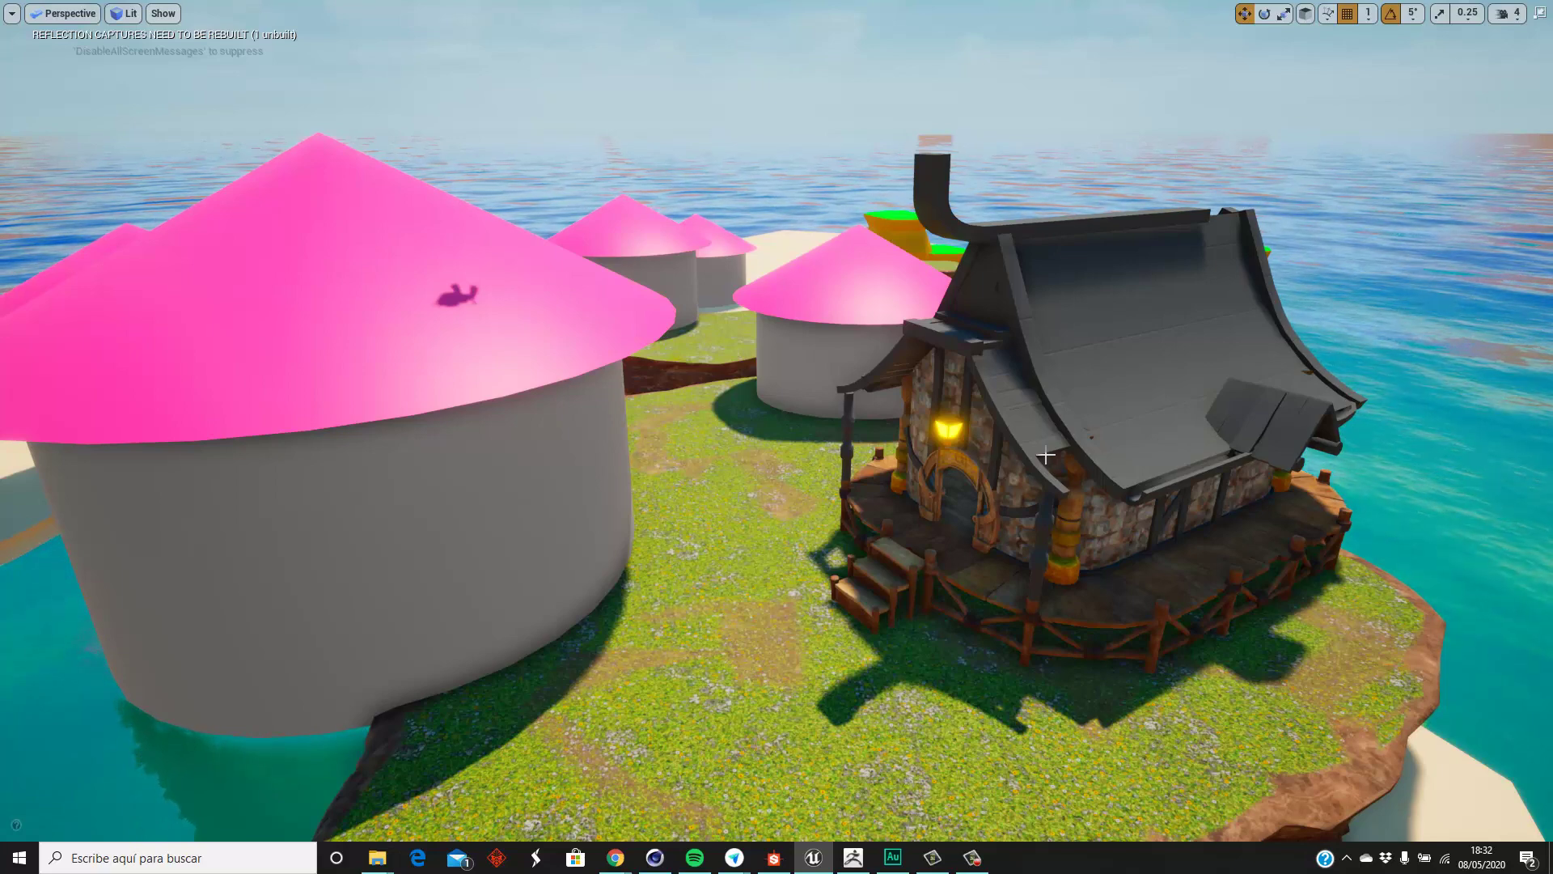
{"action": "scroll", "coordinate": [1006, 501], "scroll_direction": "down", "scroll_amount": 5}
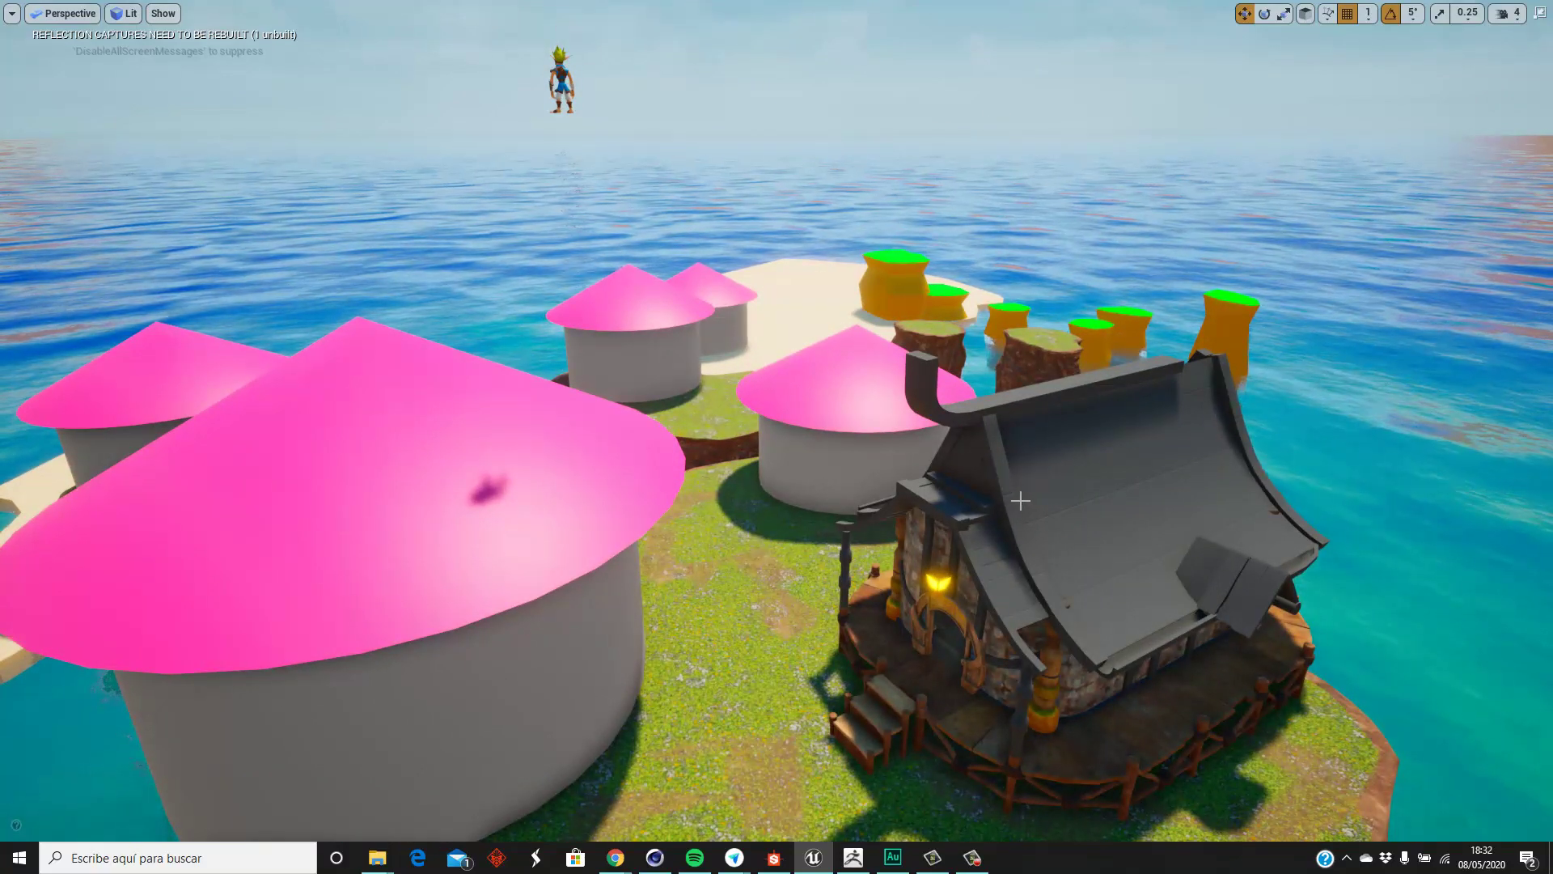
{"action": "scroll", "coordinate": [1020, 500], "scroll_direction": "up", "scroll_amount": 6}
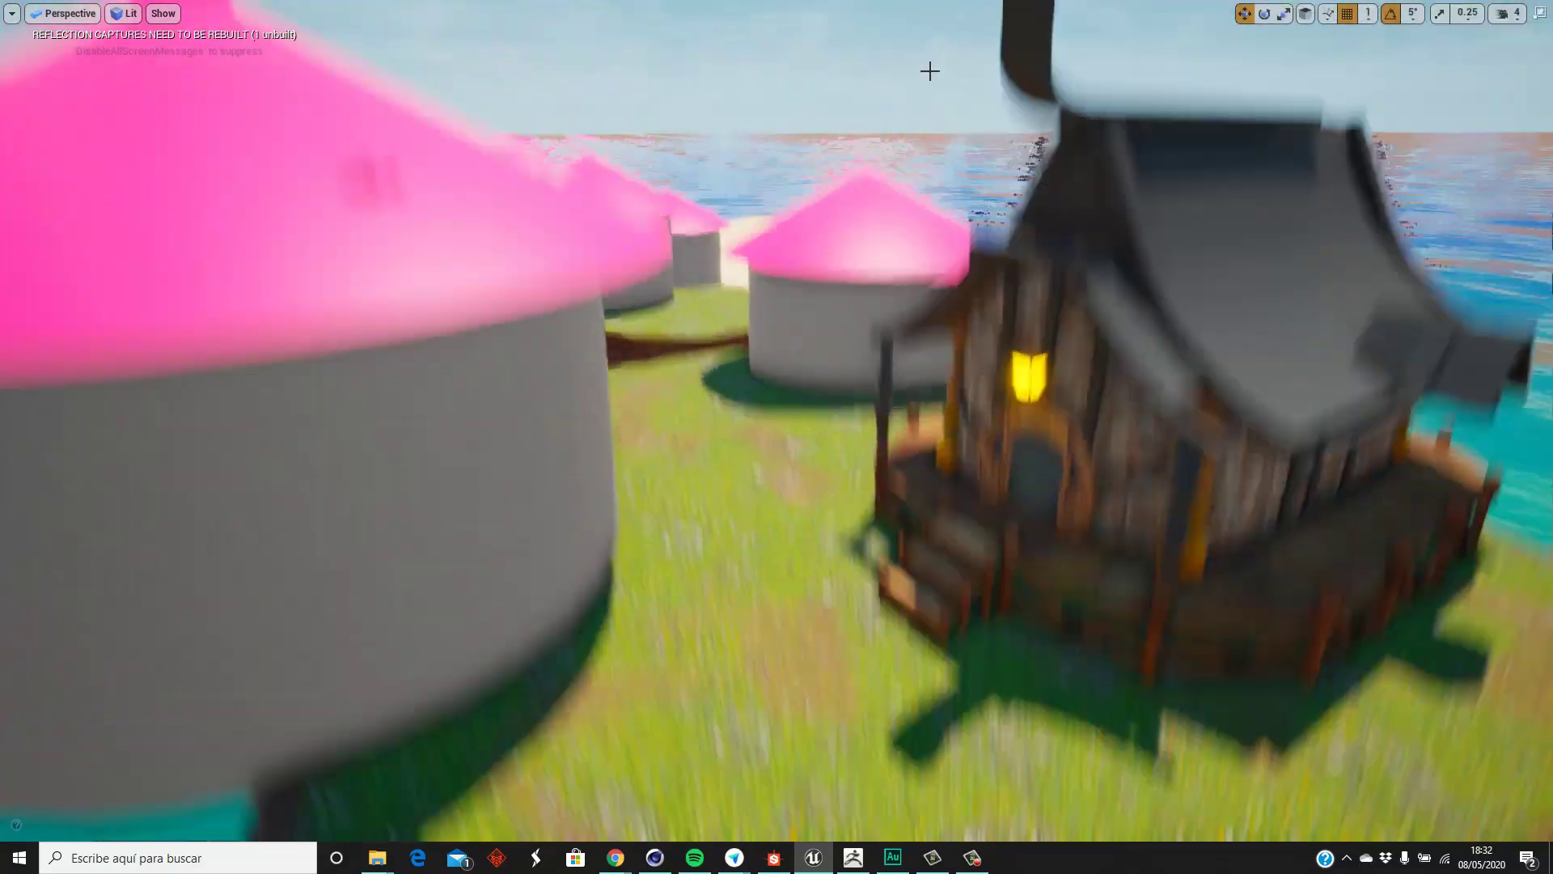
{"action": "scroll", "coordinate": [1023, 615], "scroll_direction": "down", "scroll_amount": 3}
{"action": "scroll", "coordinate": [1026, 569], "scroll_direction": "down", "scroll_amount": 4}
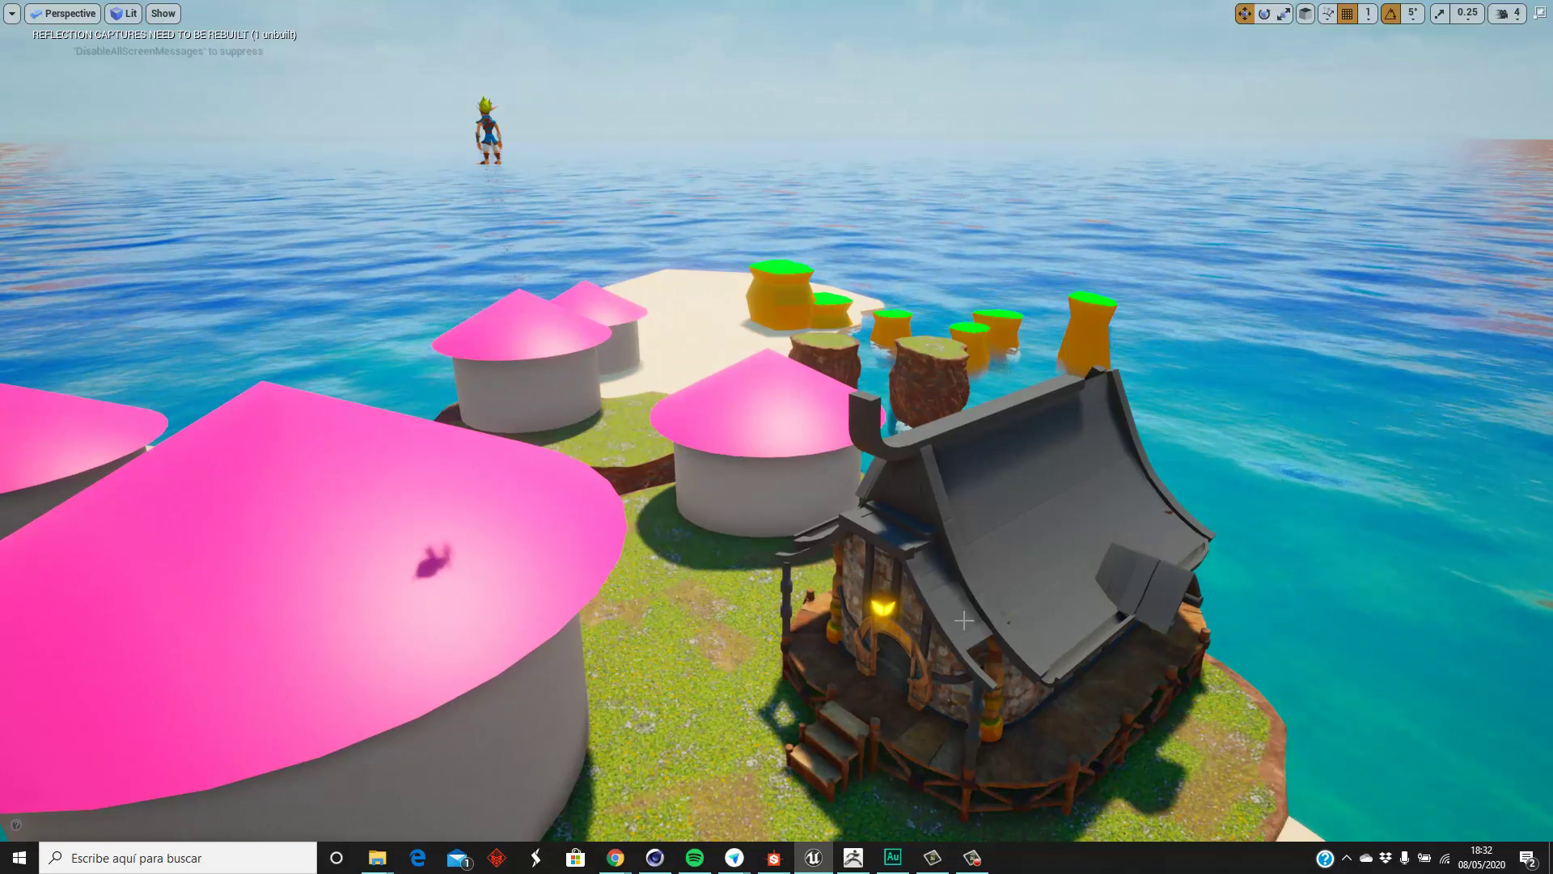
{"action": "mouse_move", "coordinate": [987, 516]}
{"action": "left_mouse_down"}
{"action": "mouse_move", "coordinate": [947, 624]}
{"action": "mouse_move", "coordinate": [1007, 596]}
{"action": "left_mouse_up"}
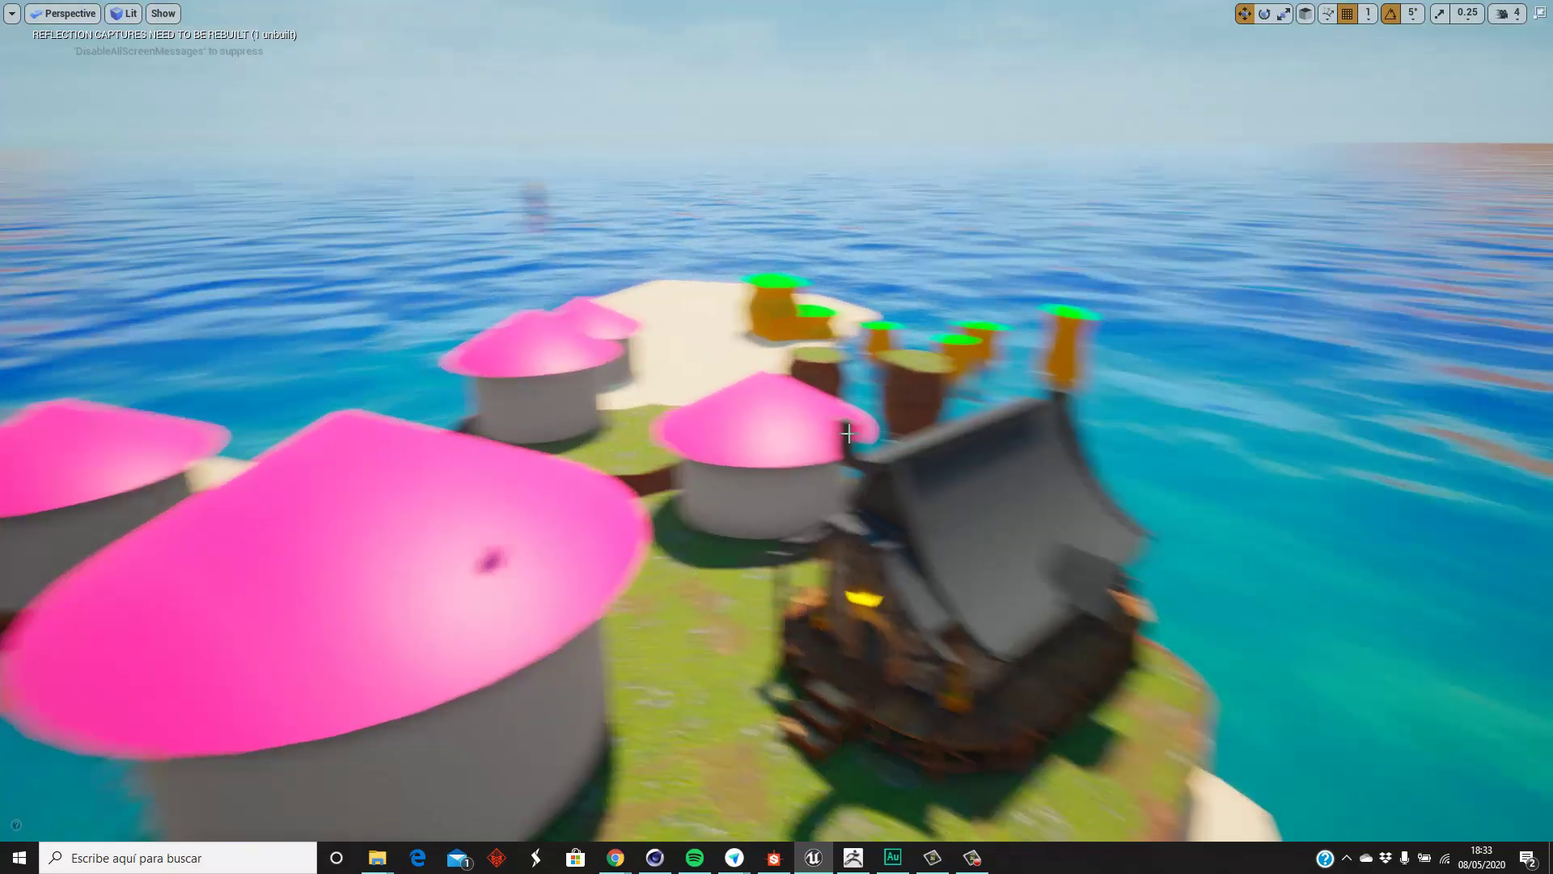
Step: Pull back from the island, then circle in for a close view of the house
{"action": "mouse_move", "coordinate": [850, 440]}
{"action": "left_mouse_down"}
{"action": "mouse_move", "coordinate": [971, 502]}
{"action": "mouse_move", "coordinate": [452, 179]}
{"action": "left_mouse_up"}
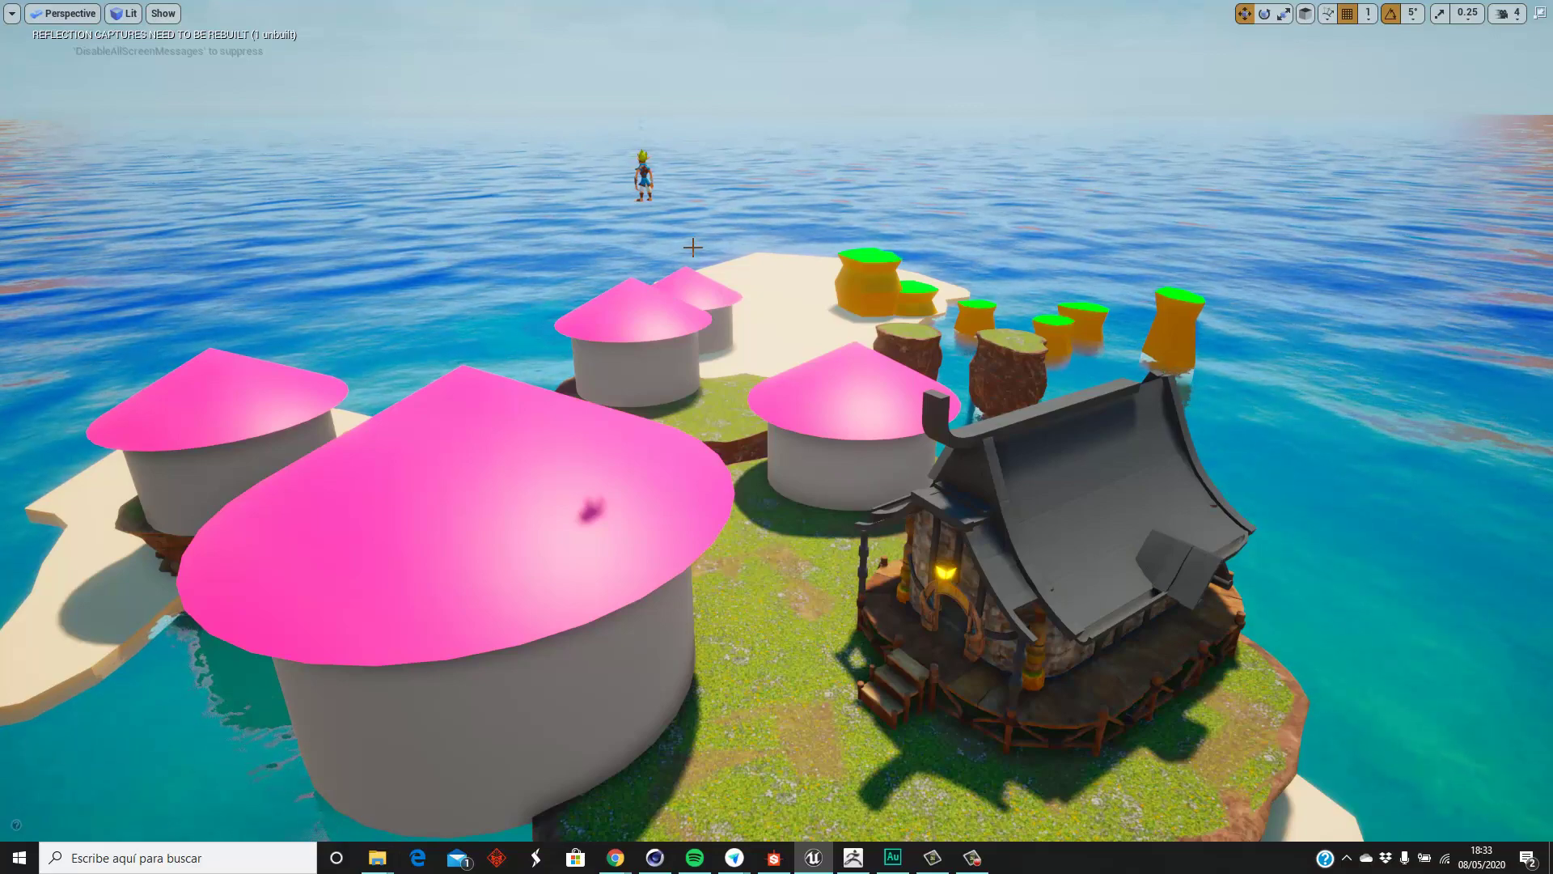
{"action": "left_click_drag", "start_coordinate": [733, 316], "coordinate": [757, 54]}
{"action": "left_click_drag", "start_coordinate": [769, 316], "coordinate": [764, 298]}
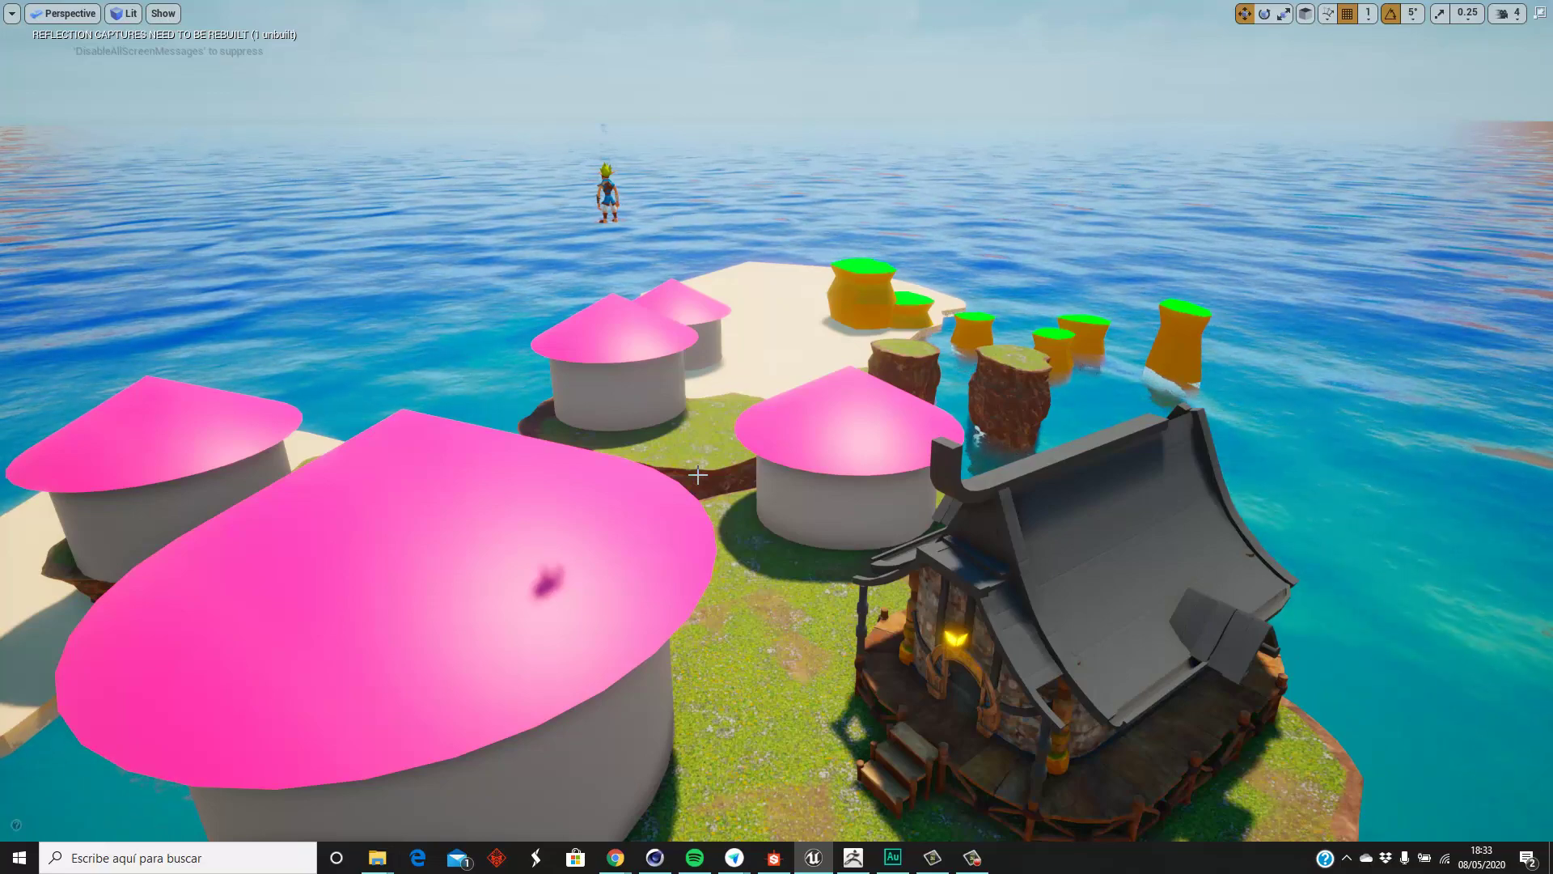
{"action": "right_click_drag", "start_coordinate": [697, 475], "coordinate": [691, 490]}
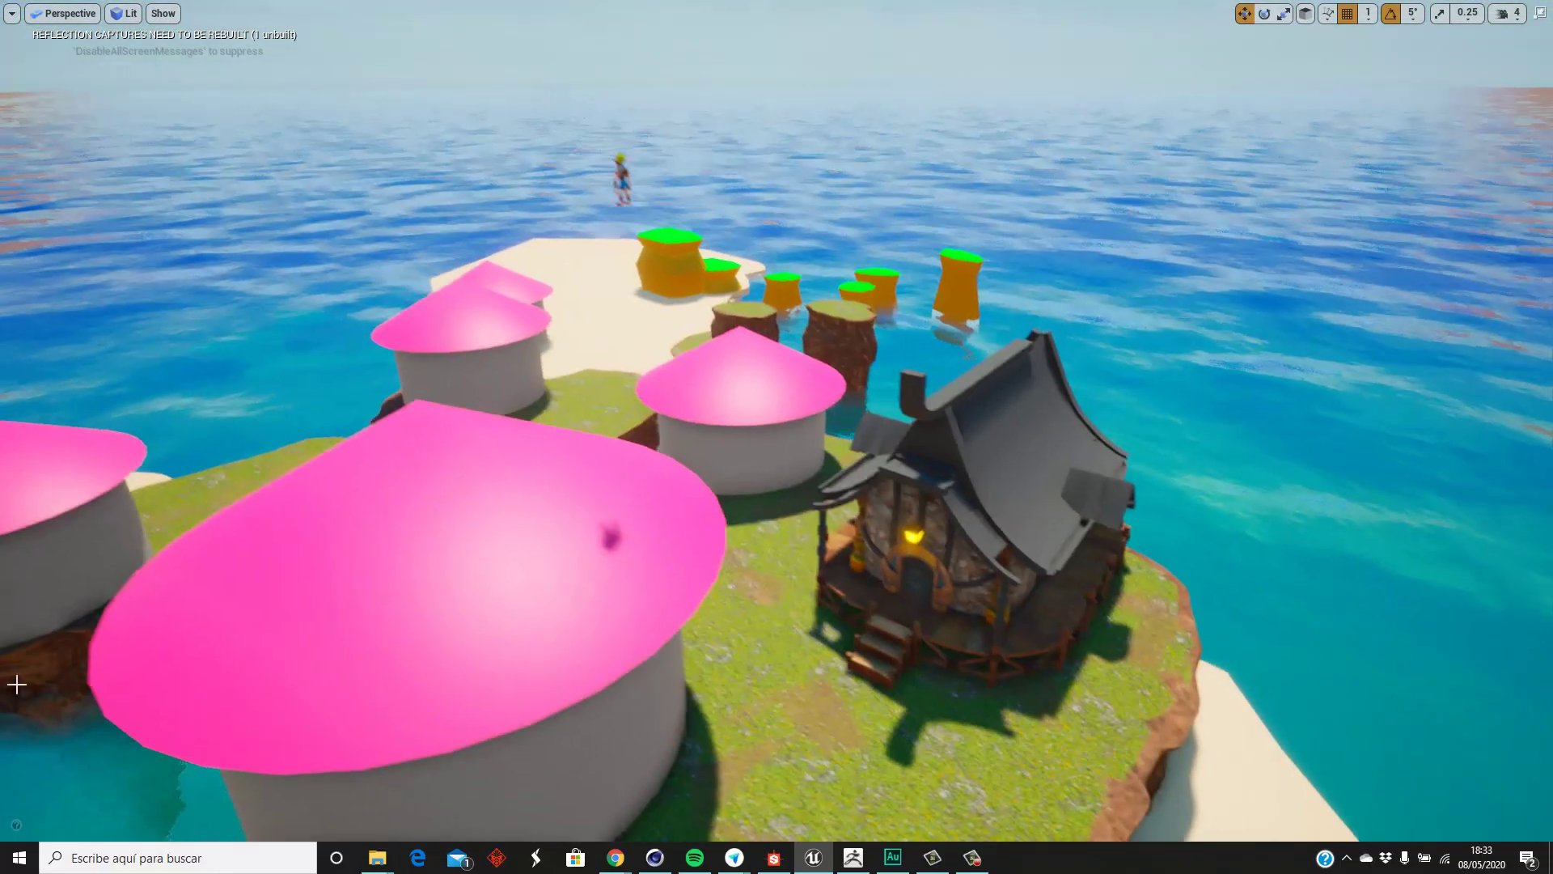
{"action": "right_click_drag", "start_coordinate": [707, 470], "coordinate": [707, 470]}
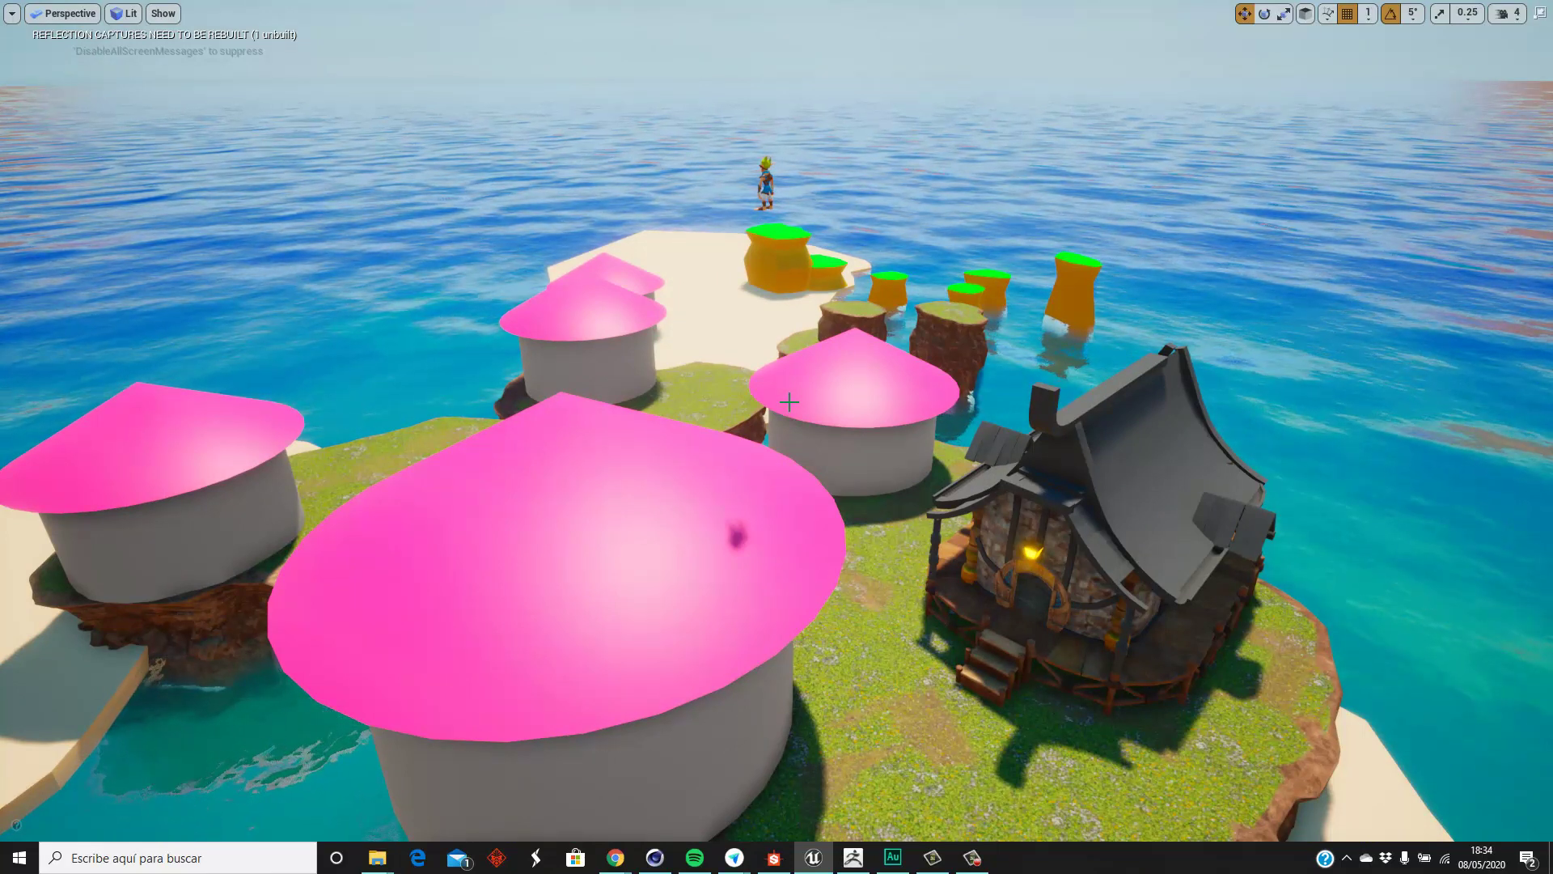
{"action": "right_click_drag", "start_coordinate": [936, 327], "coordinate": [843, 73]}
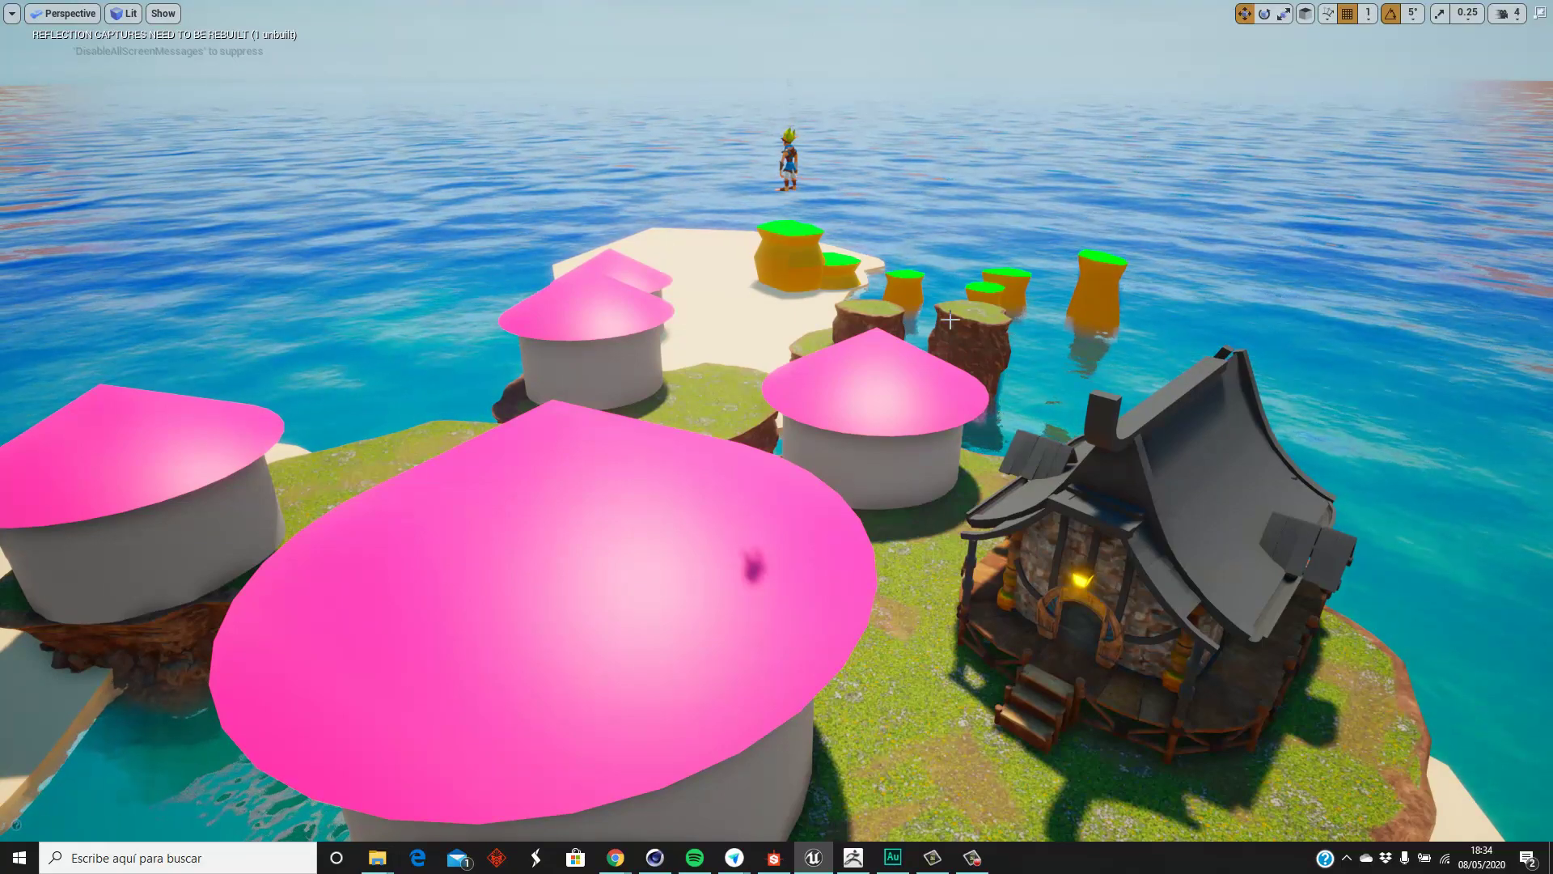
{"action": "mouse_move", "coordinate": [950, 321]}
{"action": "right_mouse_down"}
{"action": "mouse_move", "coordinate": [864, 338]}
{"action": "mouse_move", "coordinate": [799, 485]}
{"action": "mouse_move", "coordinate": [370, 3]}
{"action": "right_mouse_up"}
Step: Restore the editor layout and set up foliage painting over the lawn beside the house
{"action": "key", "text": "F11"}
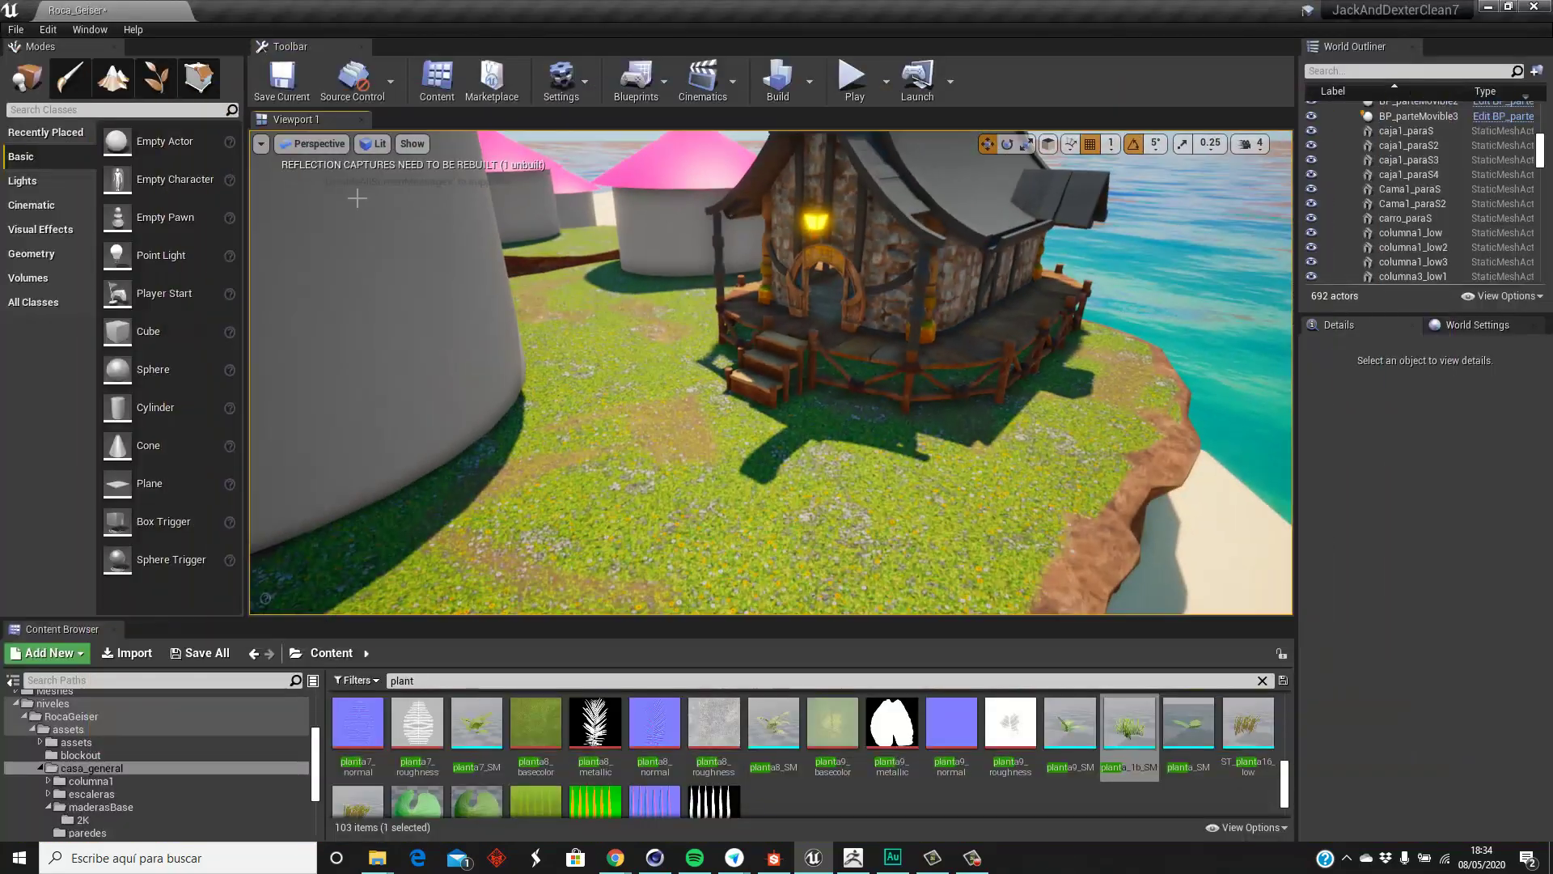
{"action": "right_click_drag", "start_coordinate": [408, 195], "coordinate": [572, 291]}
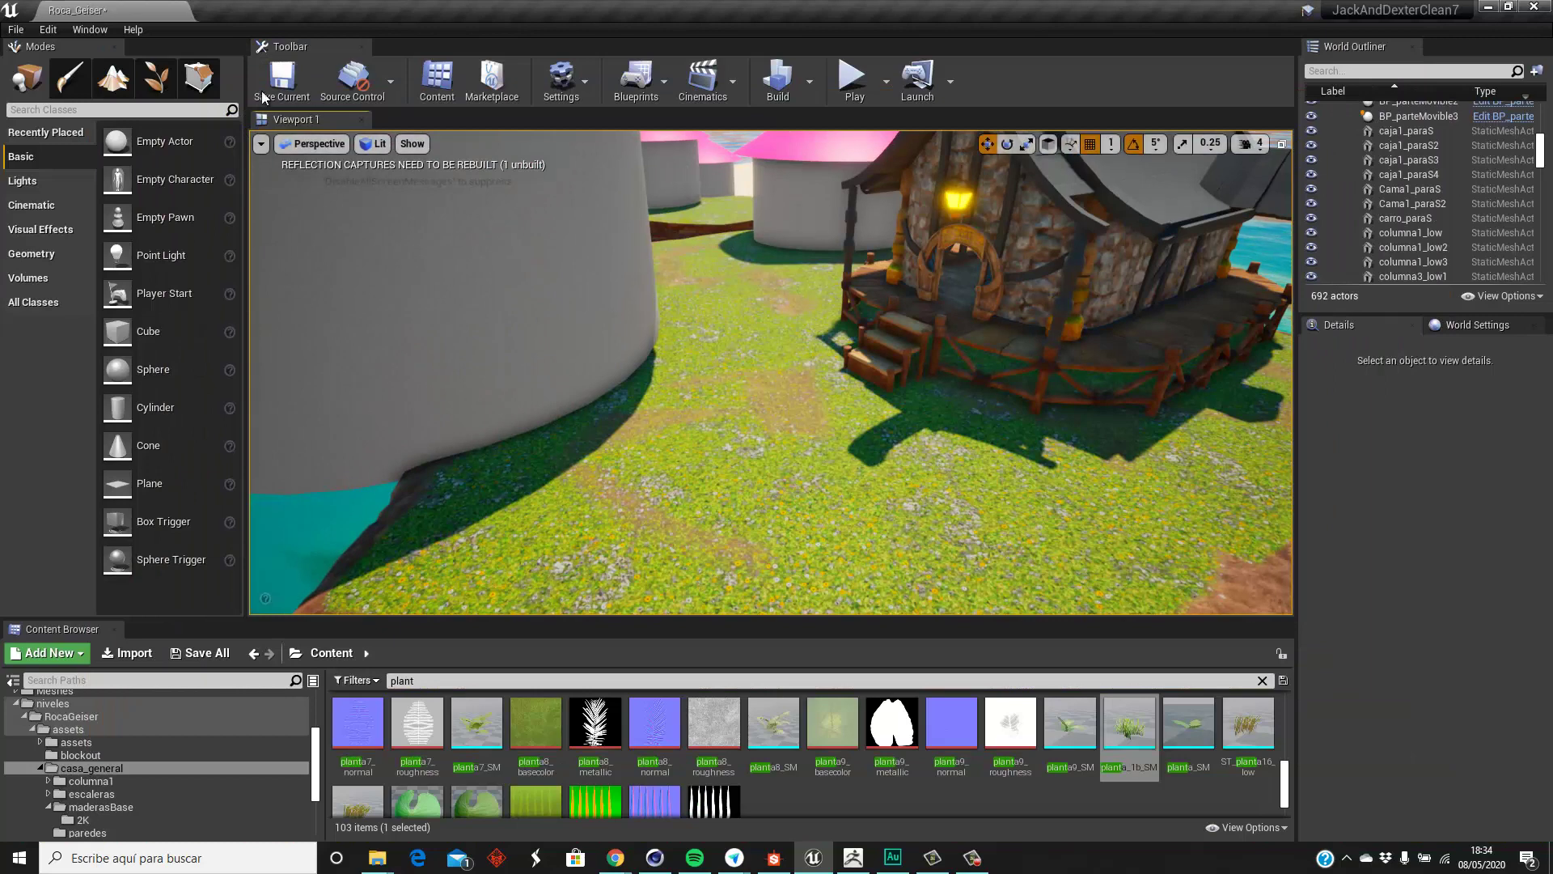
{"action": "left_click", "coordinate": [156, 77]}
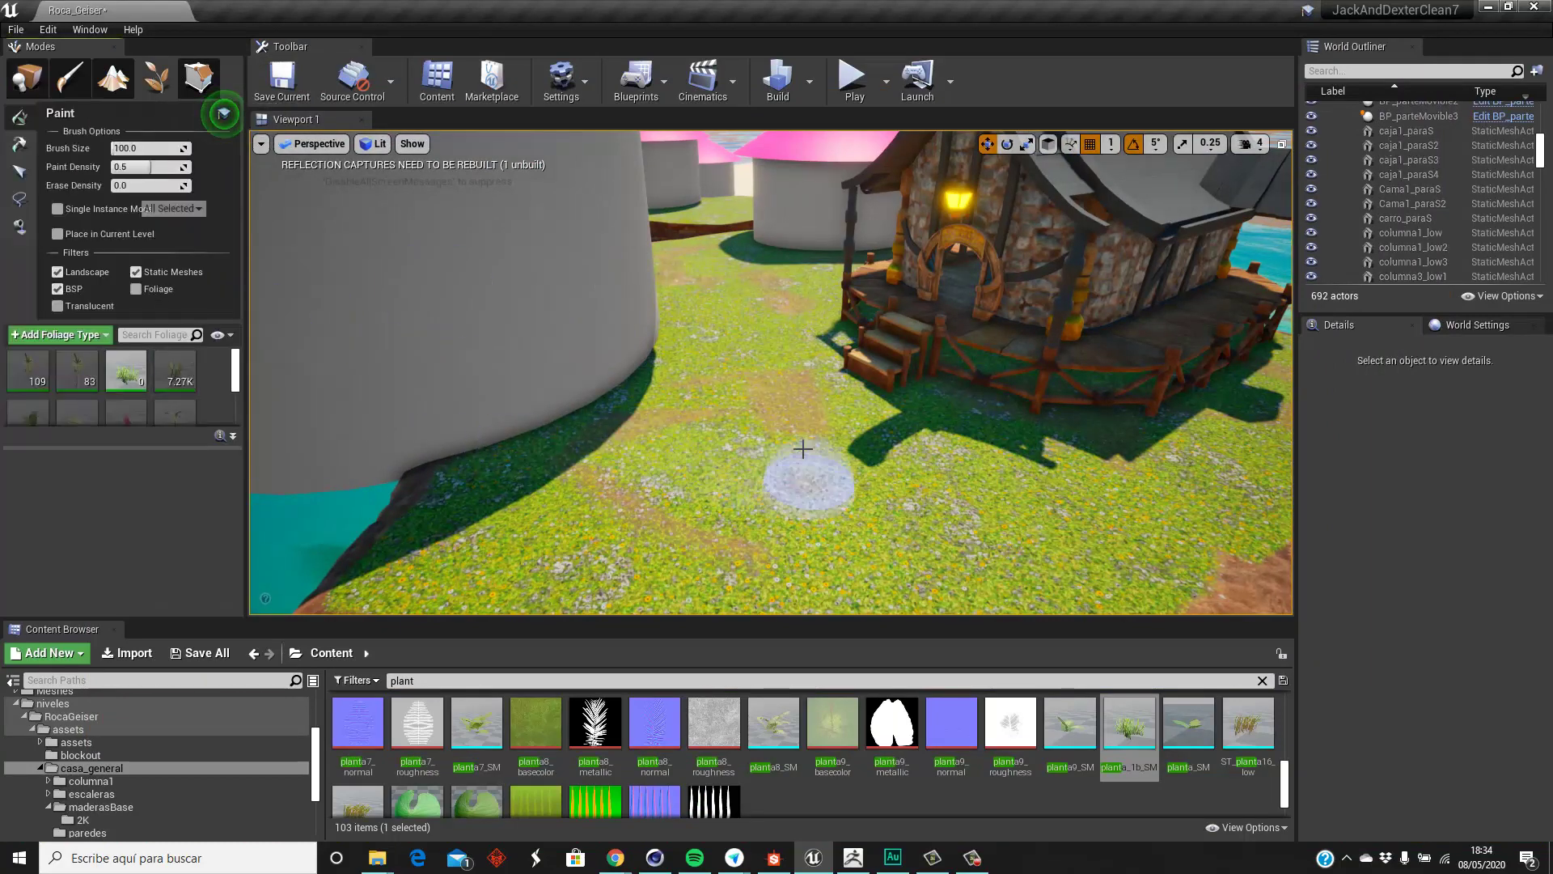
{"action": "scroll", "coordinate": [750, 480], "scroll_direction": "up", "scroll_amount": 3}
{"action": "scroll", "coordinate": [750, 479], "scroll_direction": "up", "scroll_amount": 3}
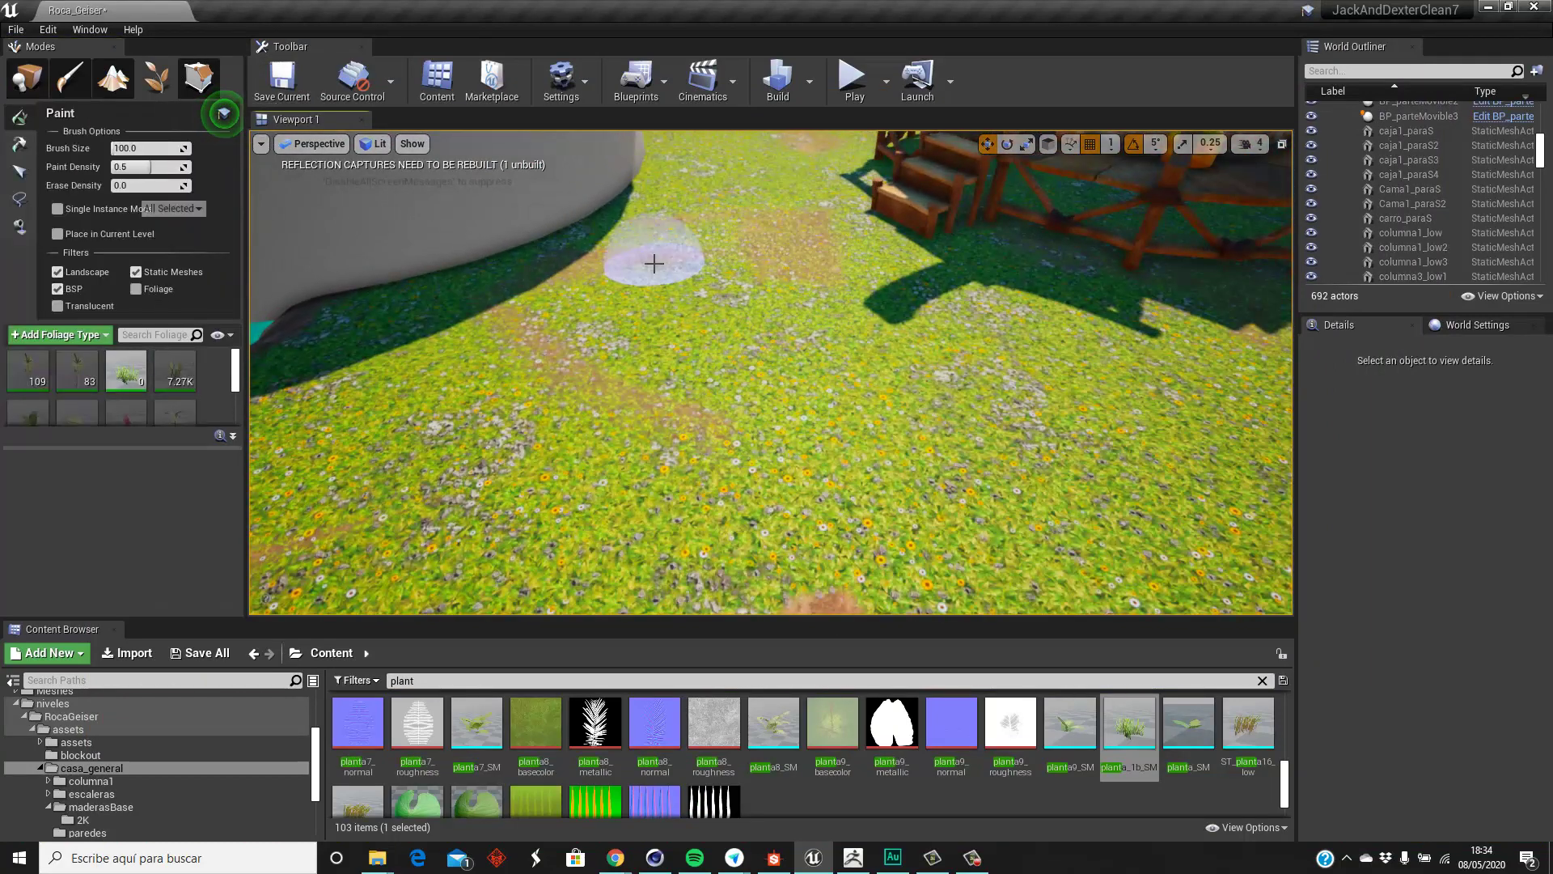
{"action": "scroll", "coordinate": [121, 380], "scroll_direction": "down", "scroll_amount": 3}
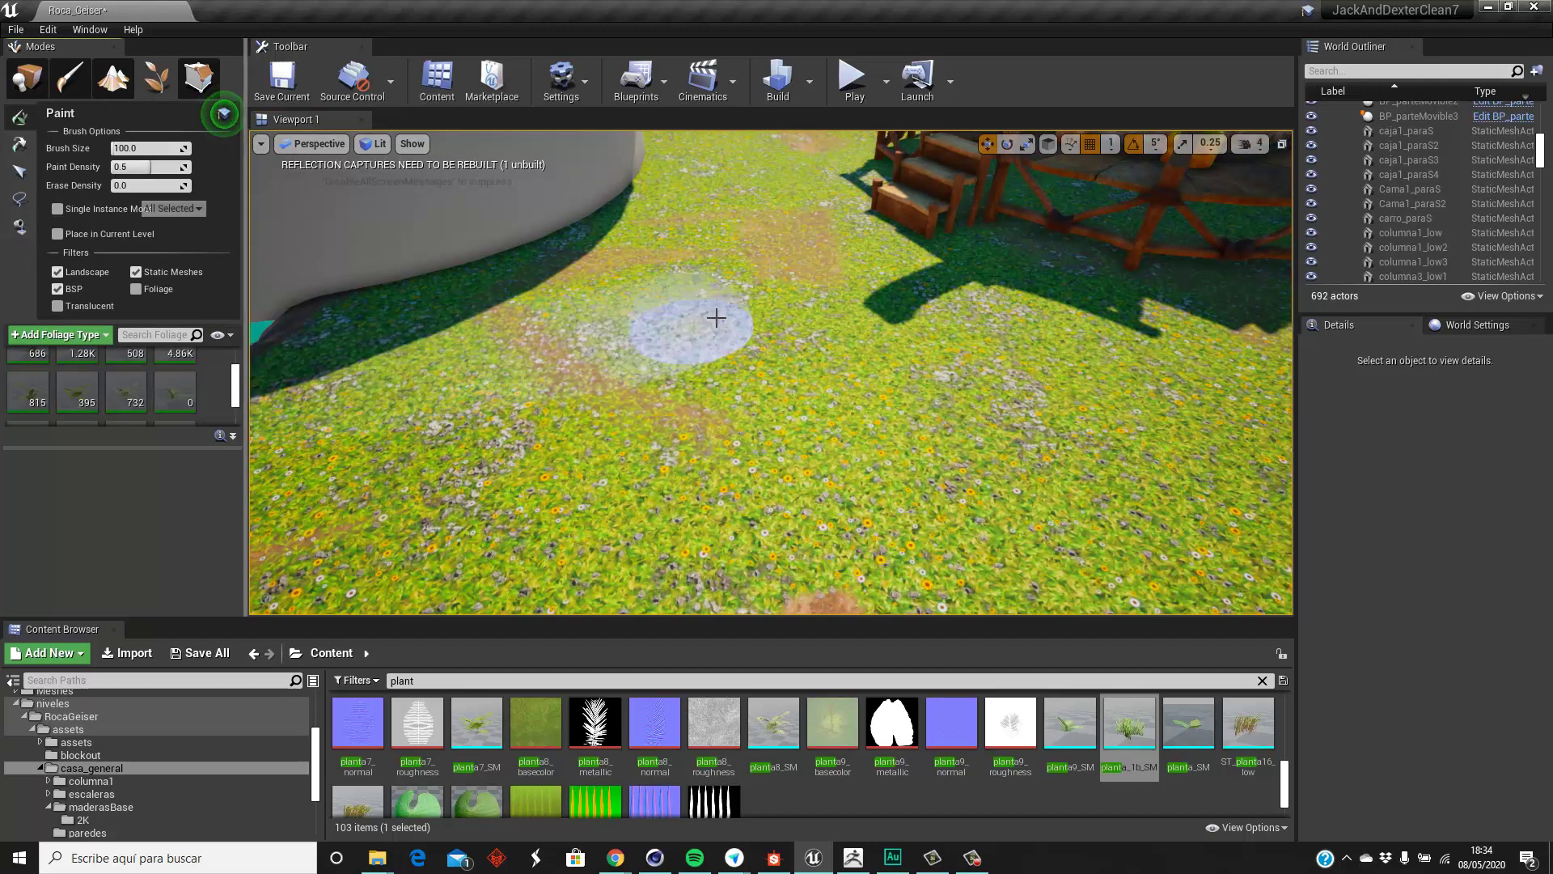
{"action": "scroll", "coordinate": [712, 324], "scroll_direction": "down", "scroll_amount": 5}
{"action": "scroll", "coordinate": [121, 380], "scroll_direction": "up", "scroll_amount": 2}
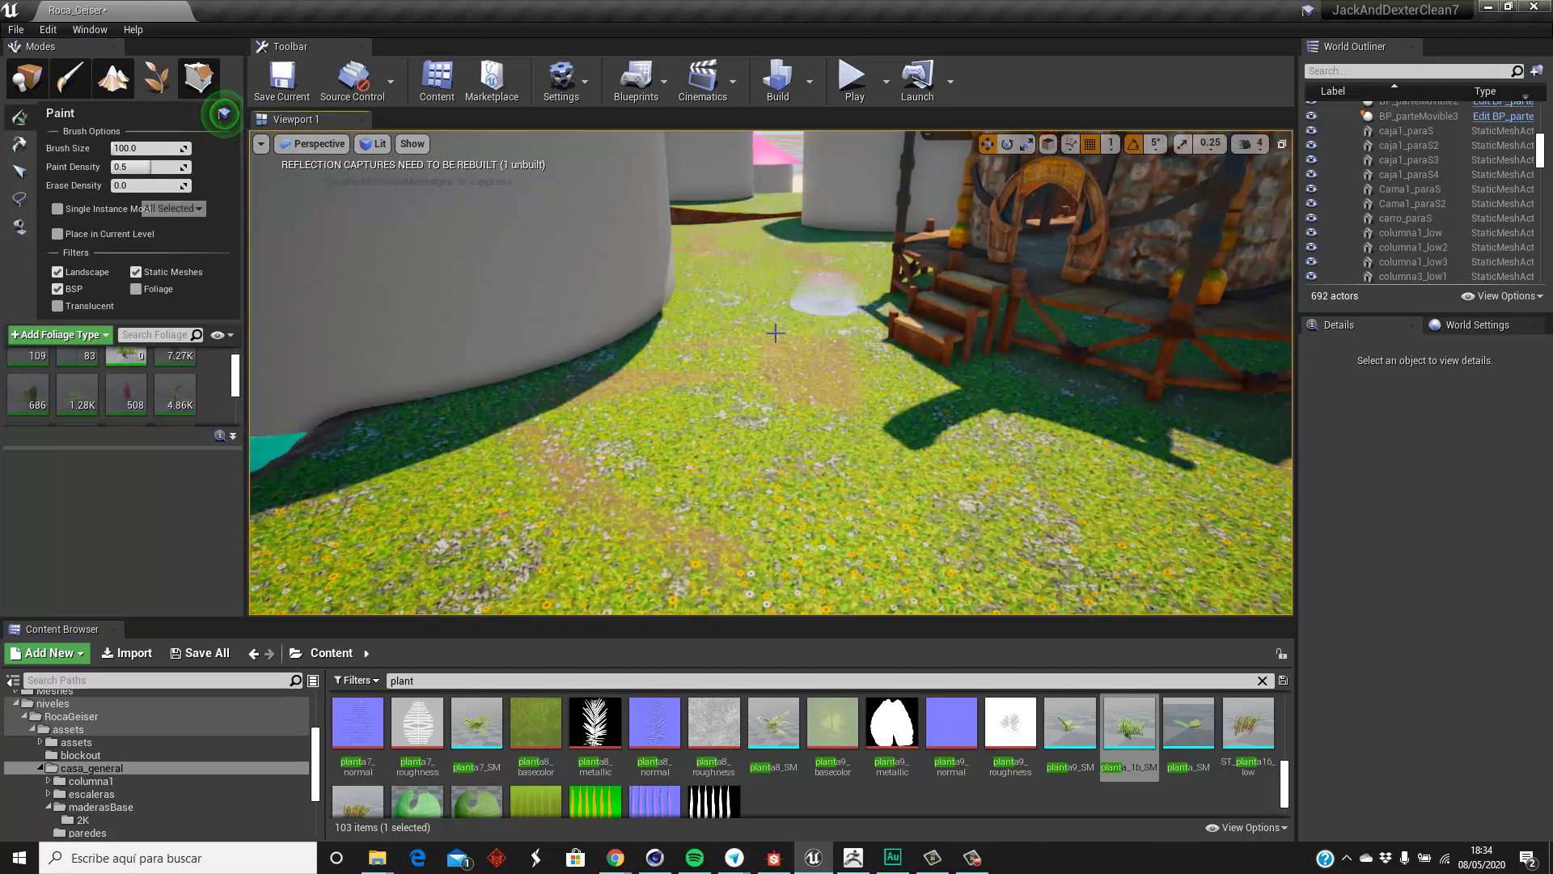
Step: Paint tall grass across the lawn from the hut path to the house, about 427 instances
{"action": "left_click_drag", "start_coordinate": [760, 413], "coordinate": [1025, 497]}
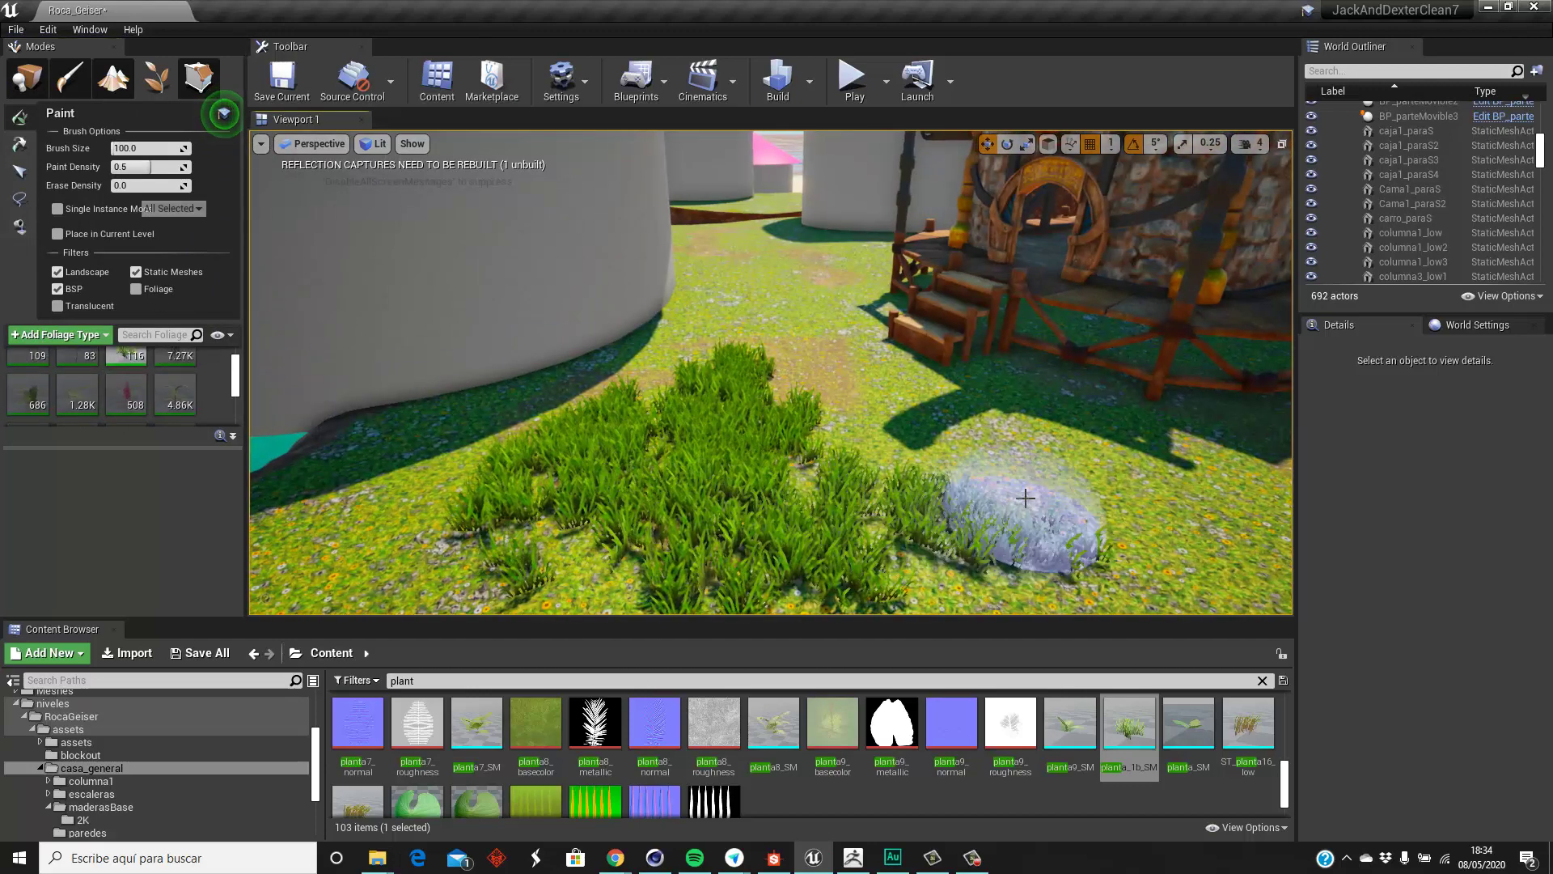
{"action": "left_click_drag", "start_coordinate": [512, 437], "coordinate": [450, 572]}
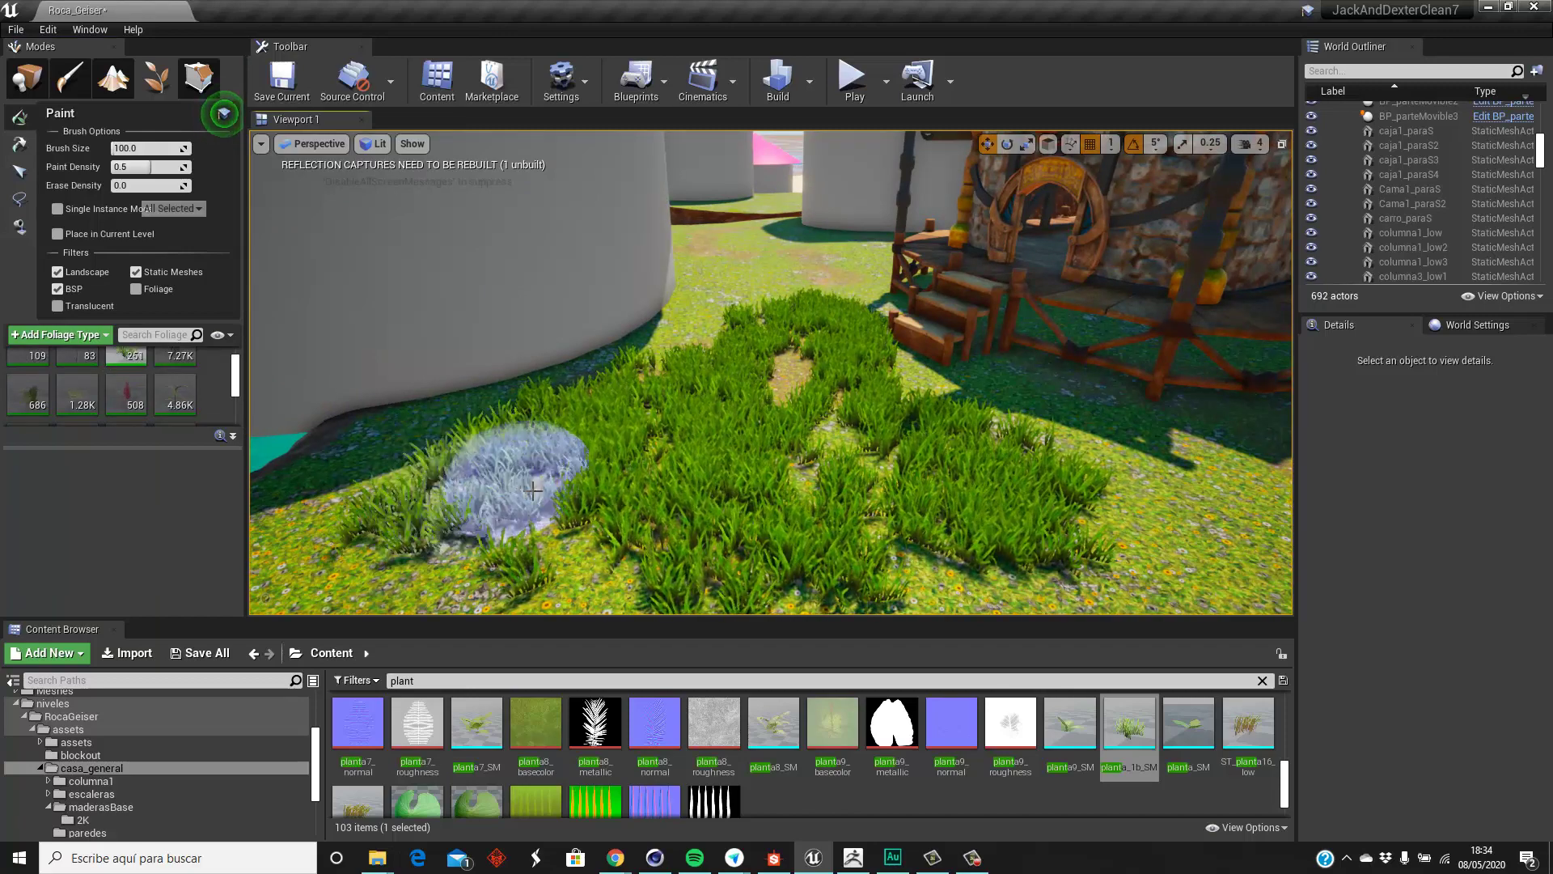
{"action": "right_click_drag", "start_coordinate": [451, 572], "coordinate": [1023, 417]}
{"action": "mouse_move", "coordinate": [1023, 416]}
{"action": "left_mouse_down"}
{"action": "mouse_move", "coordinate": [939, 341]}
{"action": "mouse_move", "coordinate": [690, 402]}
{"action": "left_mouse_up"}
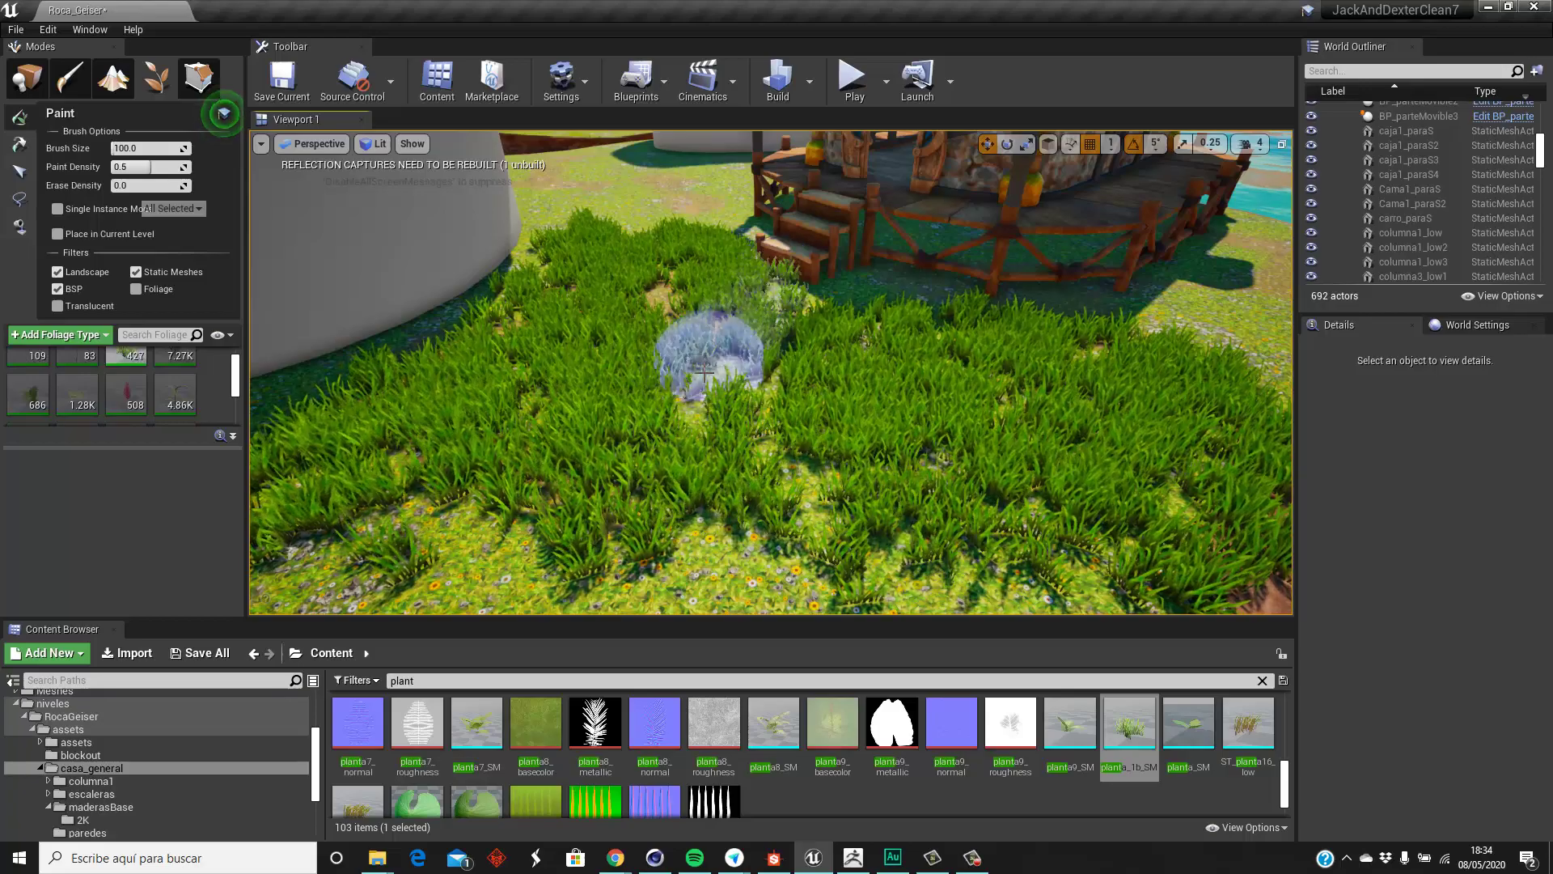
{"action": "mouse_move", "coordinate": [704, 373]}
{"action": "right_mouse_down"}
{"action": "mouse_move", "coordinate": [805, 518]}
{"action": "mouse_move", "coordinate": [758, 405]}
{"action": "mouse_move", "coordinate": [760, 473]}
{"action": "right_mouse_up"}
{"action": "scroll", "coordinate": [121, 388], "scroll_direction": "down", "scroll_amount": 1}
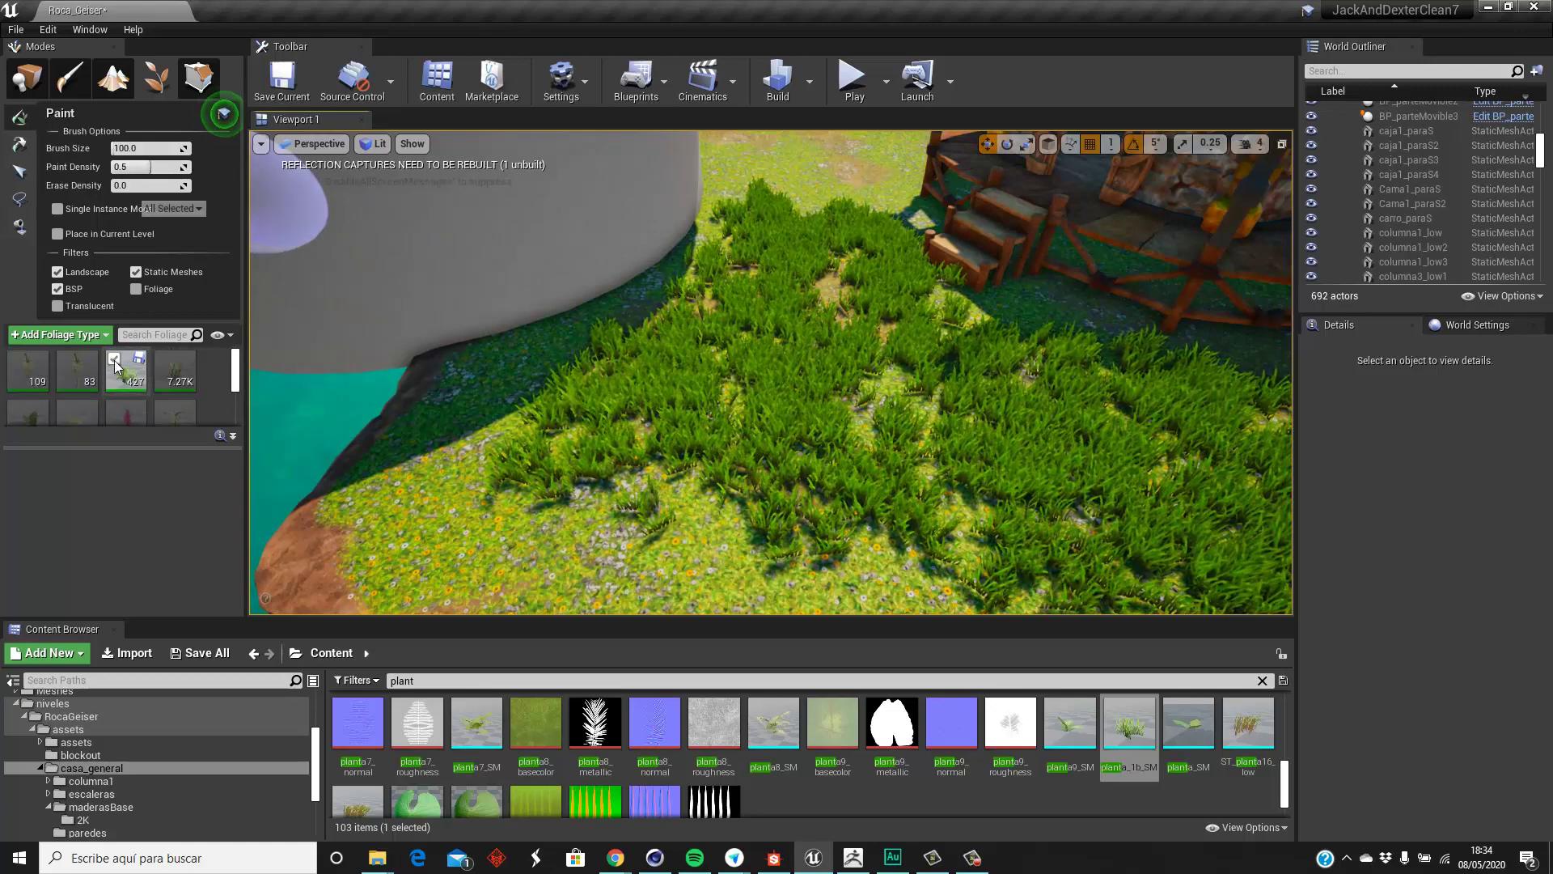
Step: Paint planta9_SM leafy plants in front of the house stairs and rock
{"action": "scroll", "coordinate": [174, 405], "scroll_direction": "down", "scroll_amount": 1}
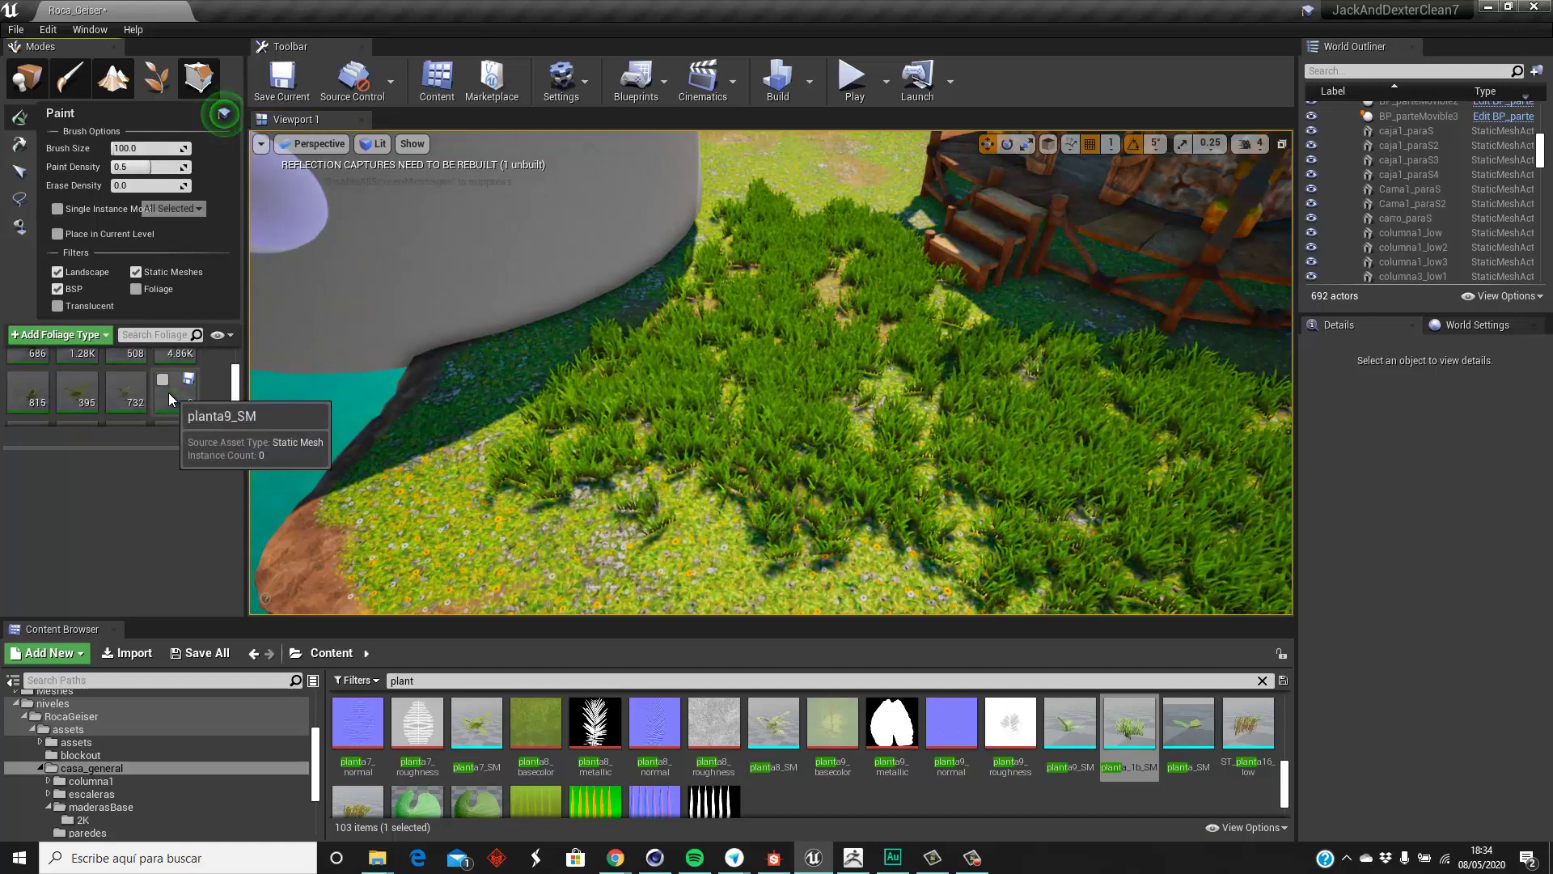
{"action": "right_click_drag", "start_coordinate": [787, 399], "coordinate": [554, 394]}
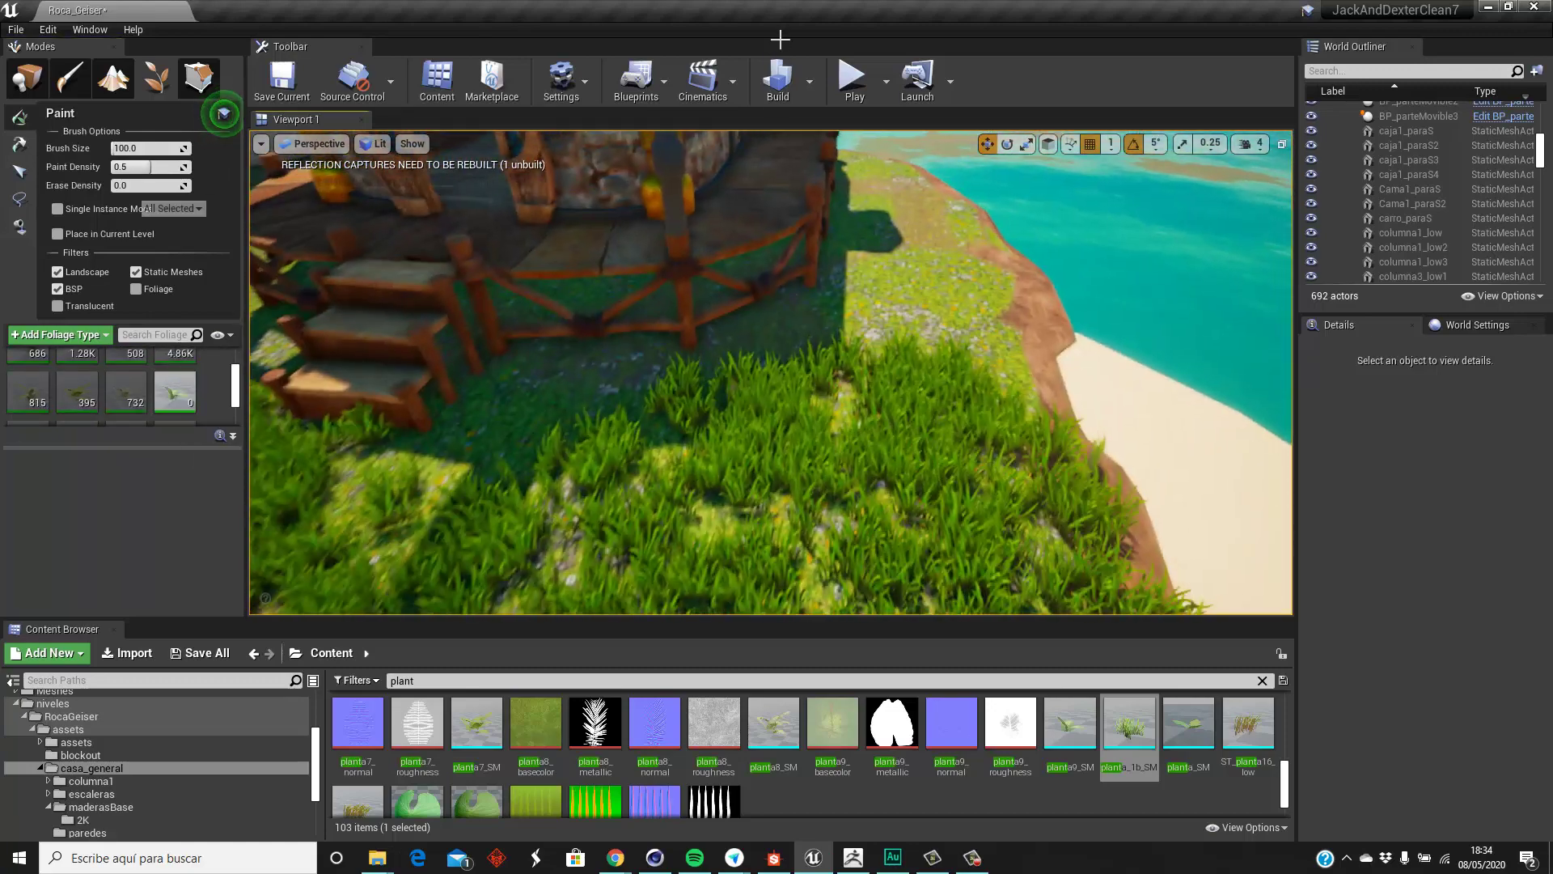
{"action": "left_click_drag", "start_coordinate": [739, 472], "coordinate": [798, 376]}
{"action": "right_click_drag", "start_coordinate": [798, 376], "coordinate": [925, 396]}
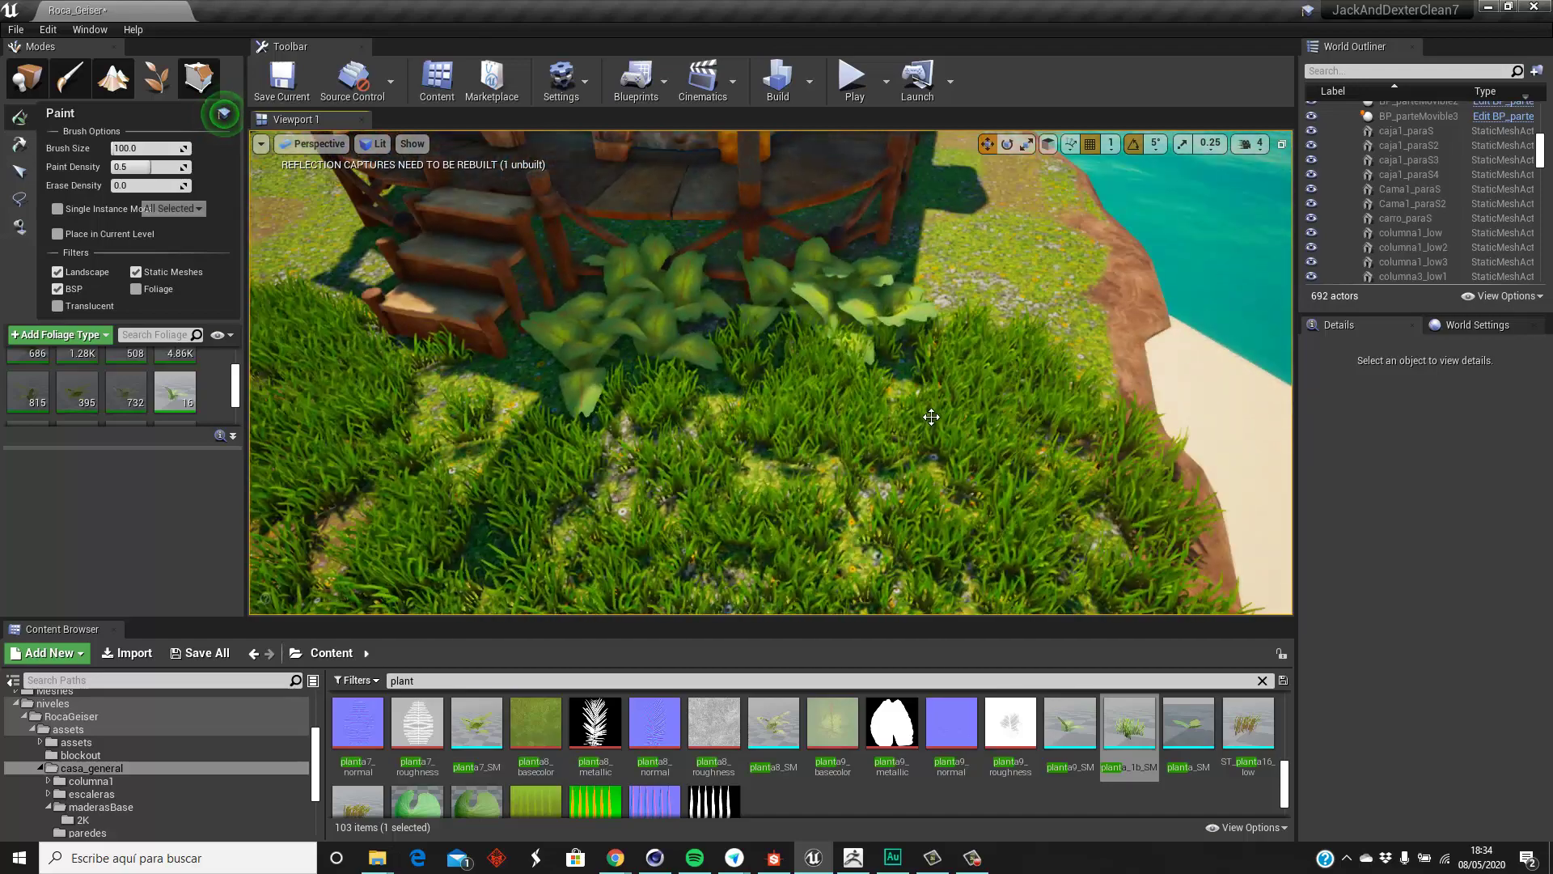
{"action": "mouse_move", "coordinate": [925, 396]}
{"action": "left_mouse_down"}
{"action": "mouse_move", "coordinate": [831, 311]}
{"action": "mouse_move", "coordinate": [416, 329]}
{"action": "mouse_move", "coordinate": [485, 364]}
{"action": "left_mouse_up"}
{"action": "right_click_drag", "start_coordinate": [485, 364], "coordinate": [548, 421]}
Step: Add more leafy plants beside the stairs, about 40 total, and return to Place mode
{"action": "left_click_drag", "start_coordinate": [547, 422], "coordinate": [453, 417]}
{"action": "mouse_move", "coordinate": [453, 416]}
{"action": "right_mouse_down"}
{"action": "mouse_move", "coordinate": [825, 440]}
{"action": "mouse_move", "coordinate": [590, 305]}
{"action": "right_mouse_up"}
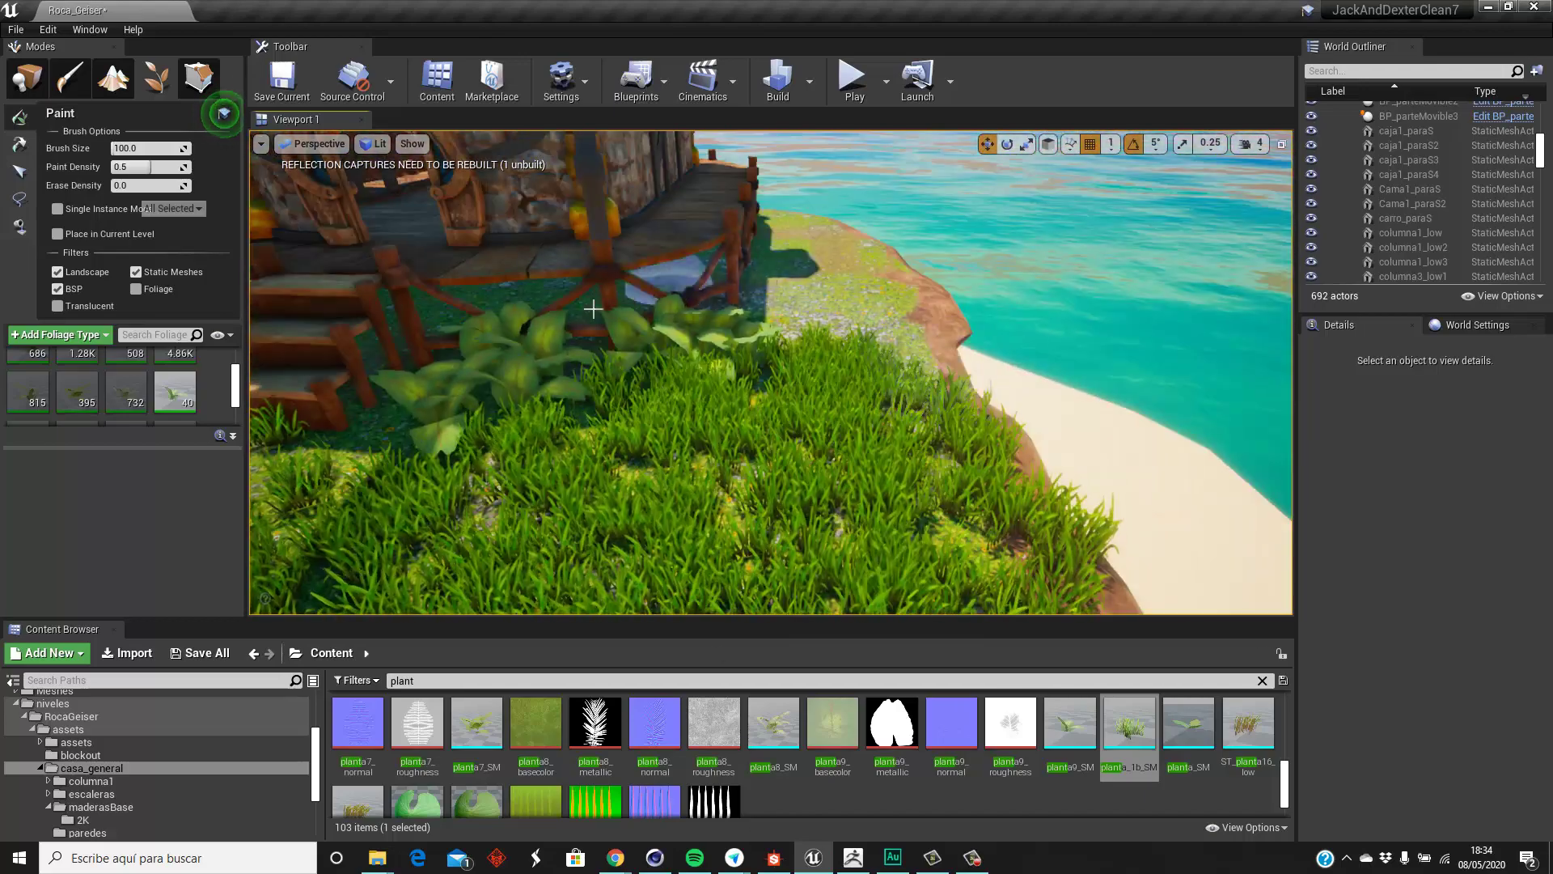
{"action": "mouse_move", "coordinate": [832, 381]}
{"action": "right_mouse_down"}
{"action": "mouse_move", "coordinate": [700, 352]}
{"action": "mouse_move", "coordinate": [1010, 325]}
{"action": "mouse_move", "coordinate": [933, 608]}
{"action": "mouse_move", "coordinate": [1044, 575]}
{"action": "right_mouse_up"}
{"action": "key", "text": "shift+1"}
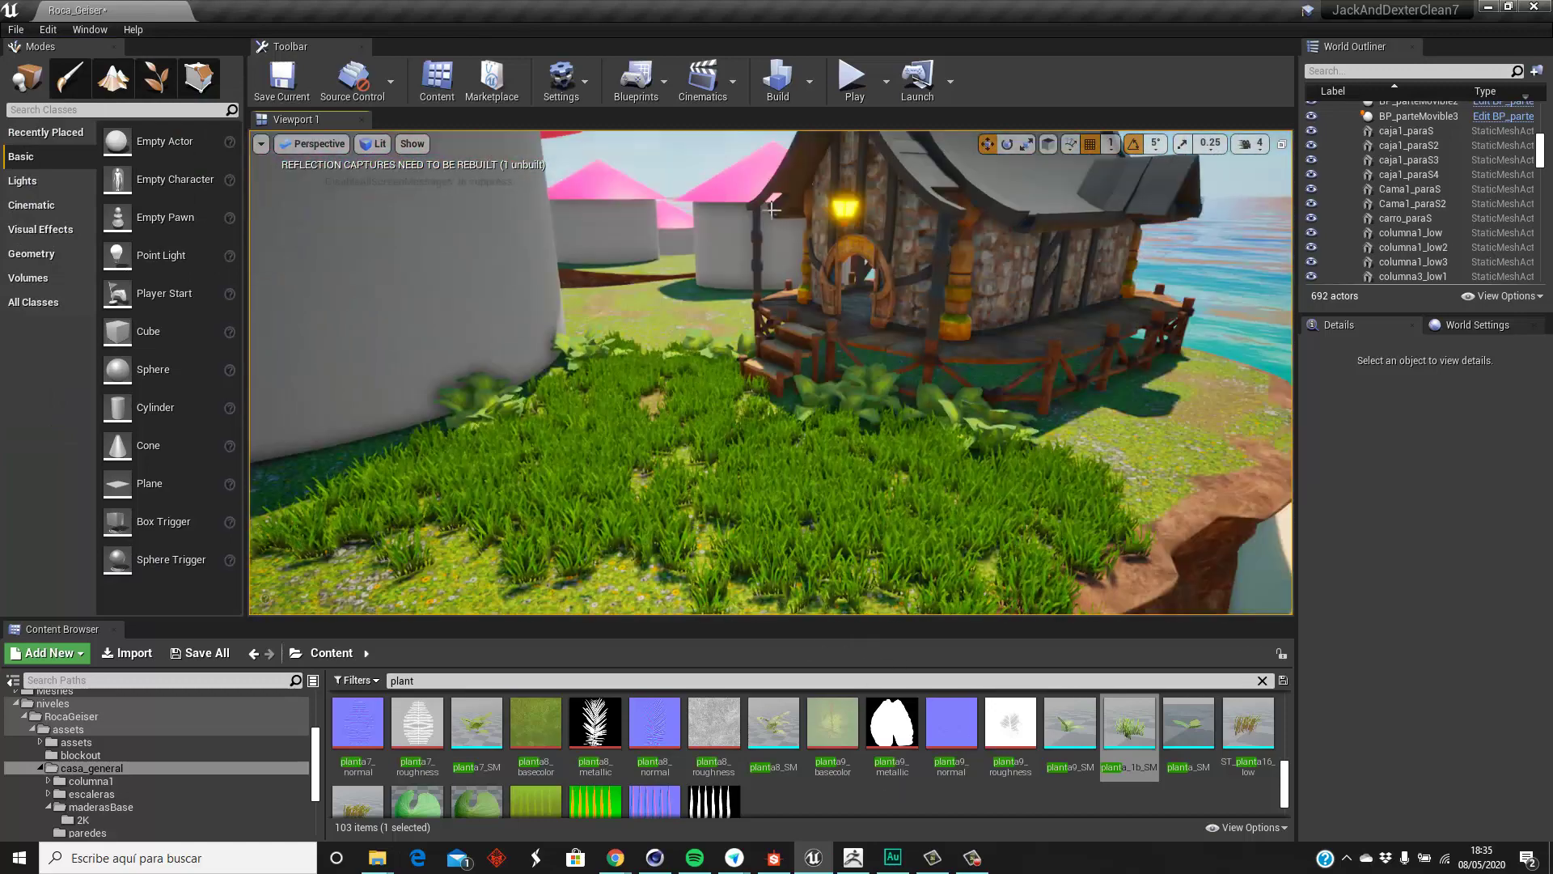
Step: Play the level fullscreen and run the character to the grassy house lawn
{"action": "key", "text": "alt+p"}
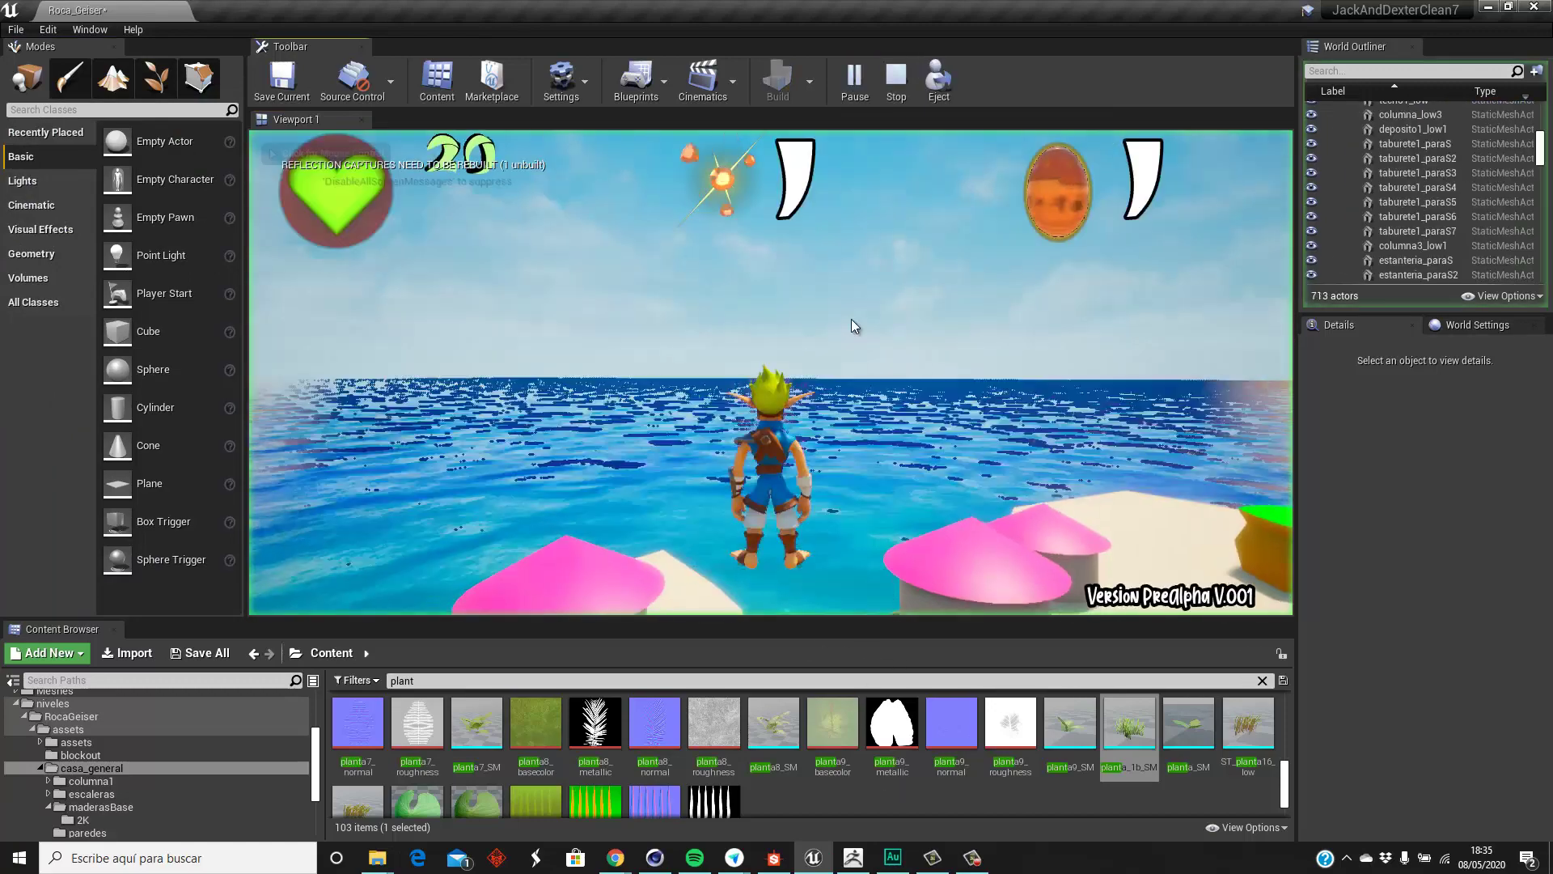
{"action": "key", "text": "XF86AudioRaiseVolume"}
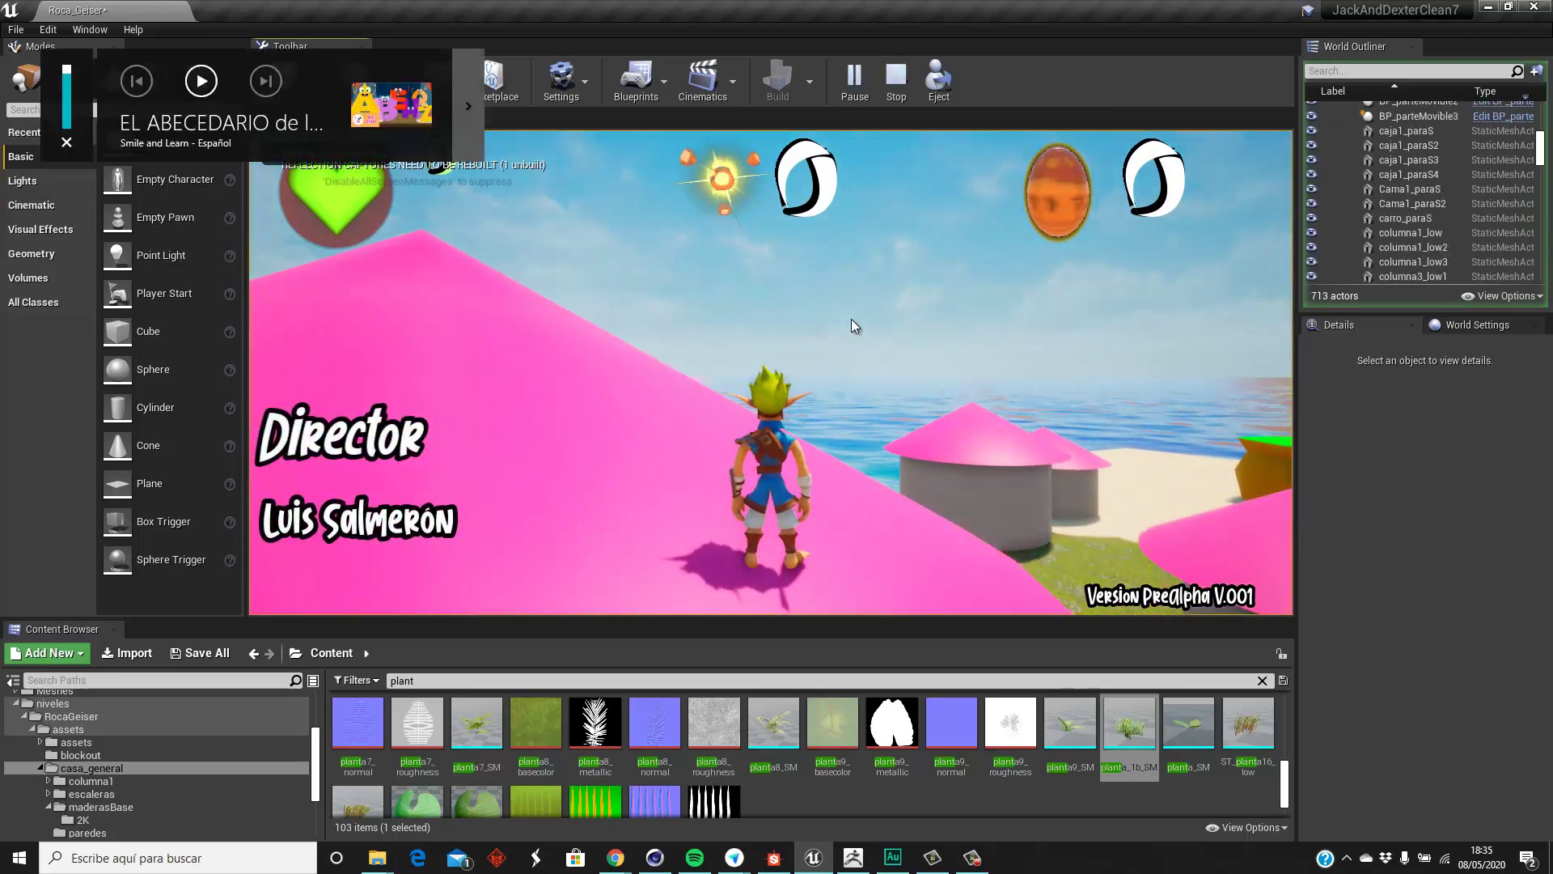
{"action": "key", "text": "F11"}
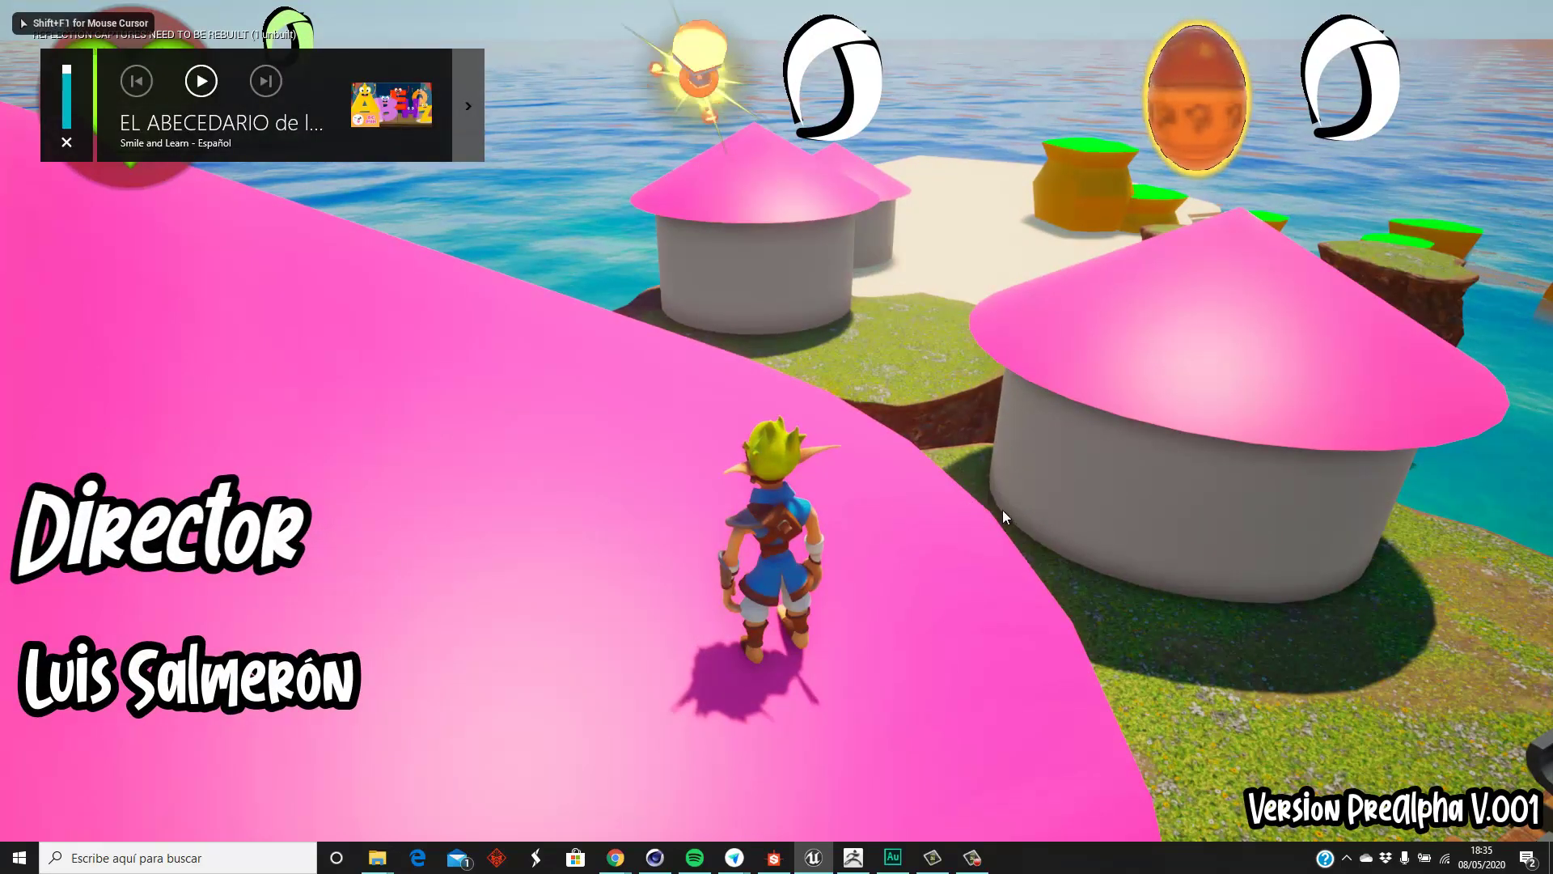
{"action": "left_click", "coordinate": [1002, 509]}
{"action": "key", "text": "shift+F1"}
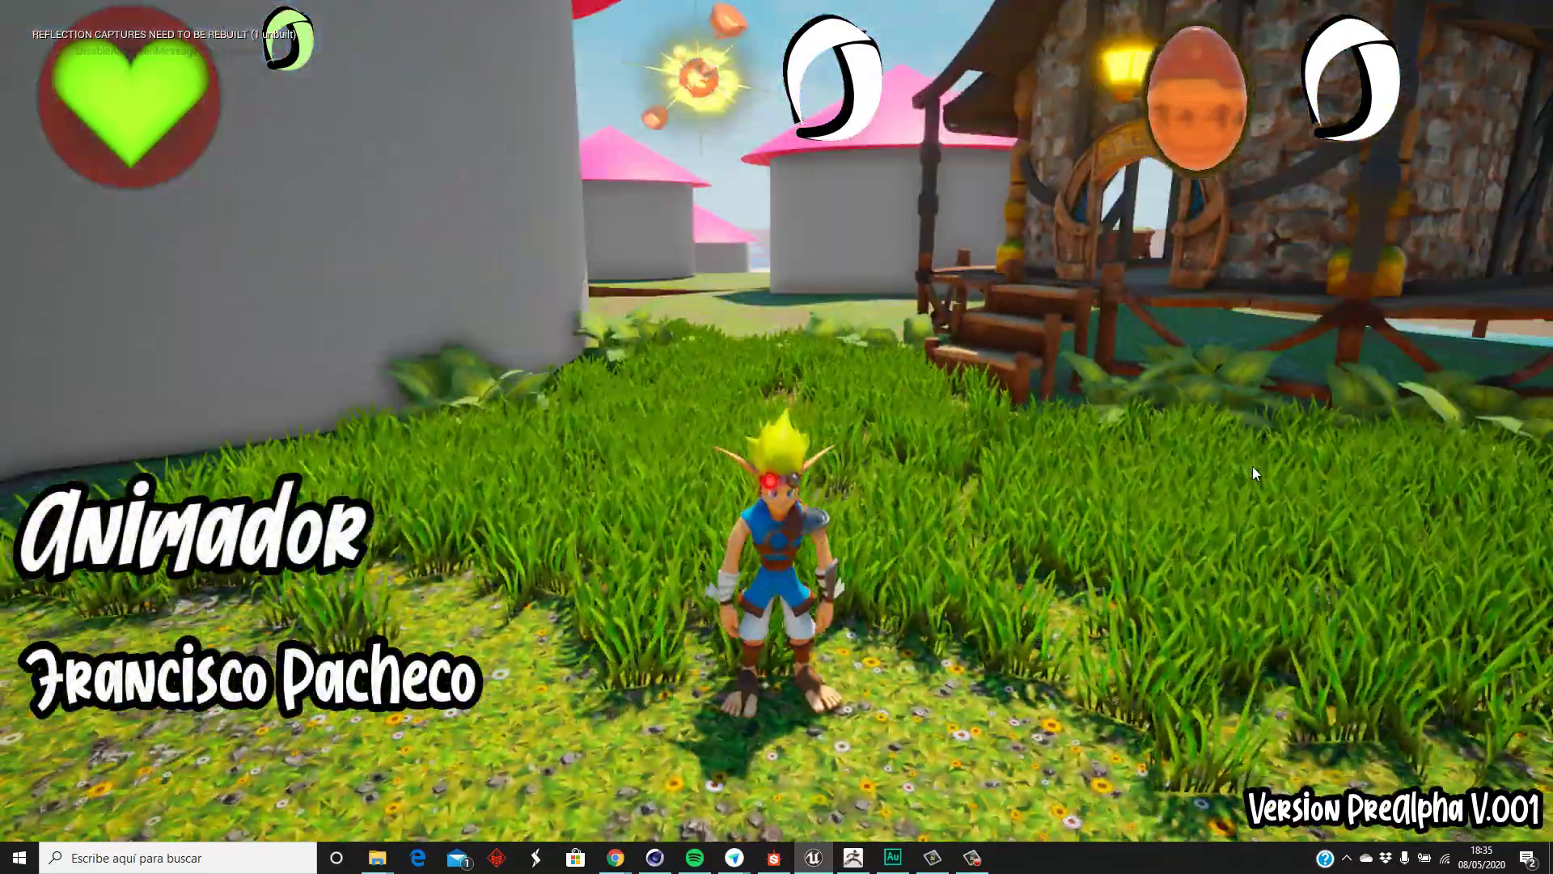
Step: Stop play and fly over the village to frame the thatched cliffside house
{"action": "key", "text": "Escape"}
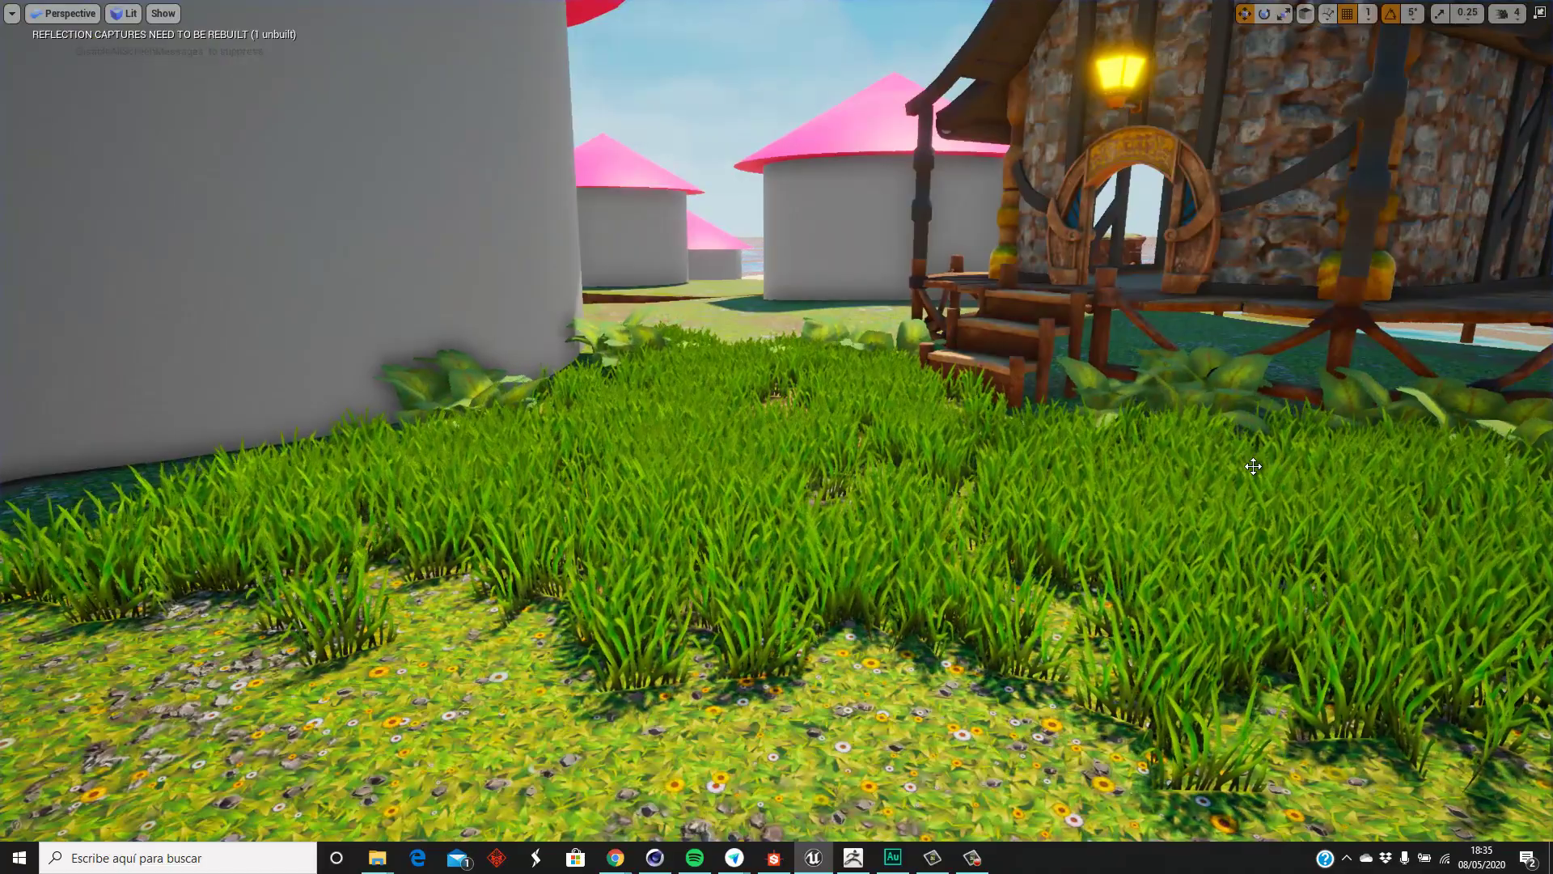
{"action": "mouse_move", "coordinate": [1248, 468]}
{"action": "right_mouse_down"}
{"action": "mouse_move", "coordinate": [1125, 583]}
{"action": "mouse_move", "coordinate": [1063, 615]}
{"action": "right_mouse_up"}
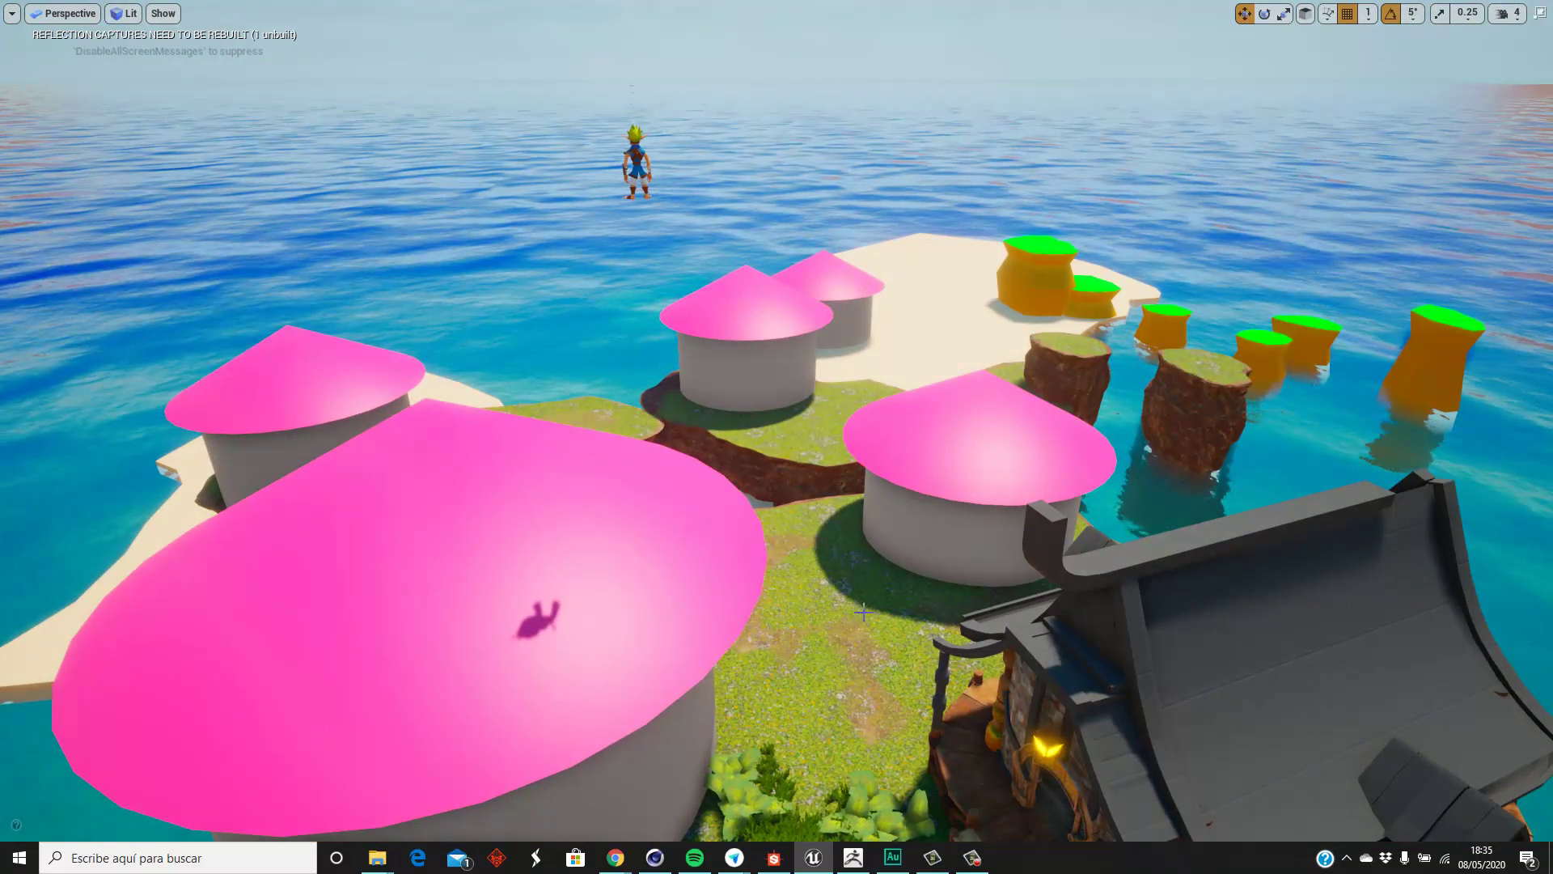
{"action": "scroll", "coordinate": [732, 461], "scroll_direction": "down", "scroll_amount": 5}
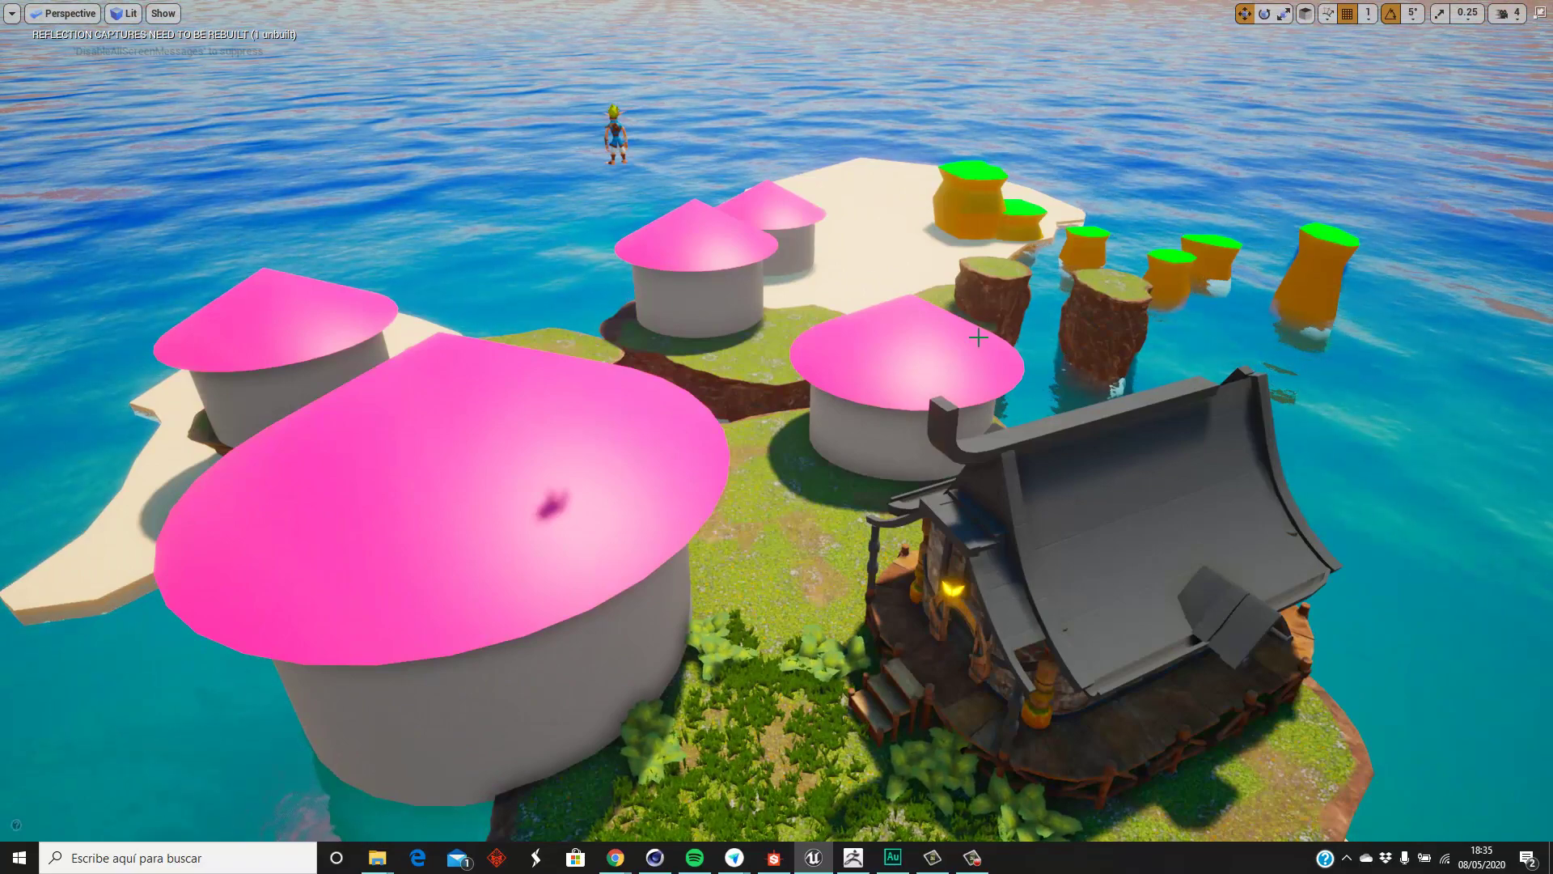
{"action": "right_click_drag", "start_coordinate": [957, 329], "coordinate": [449, 180]}
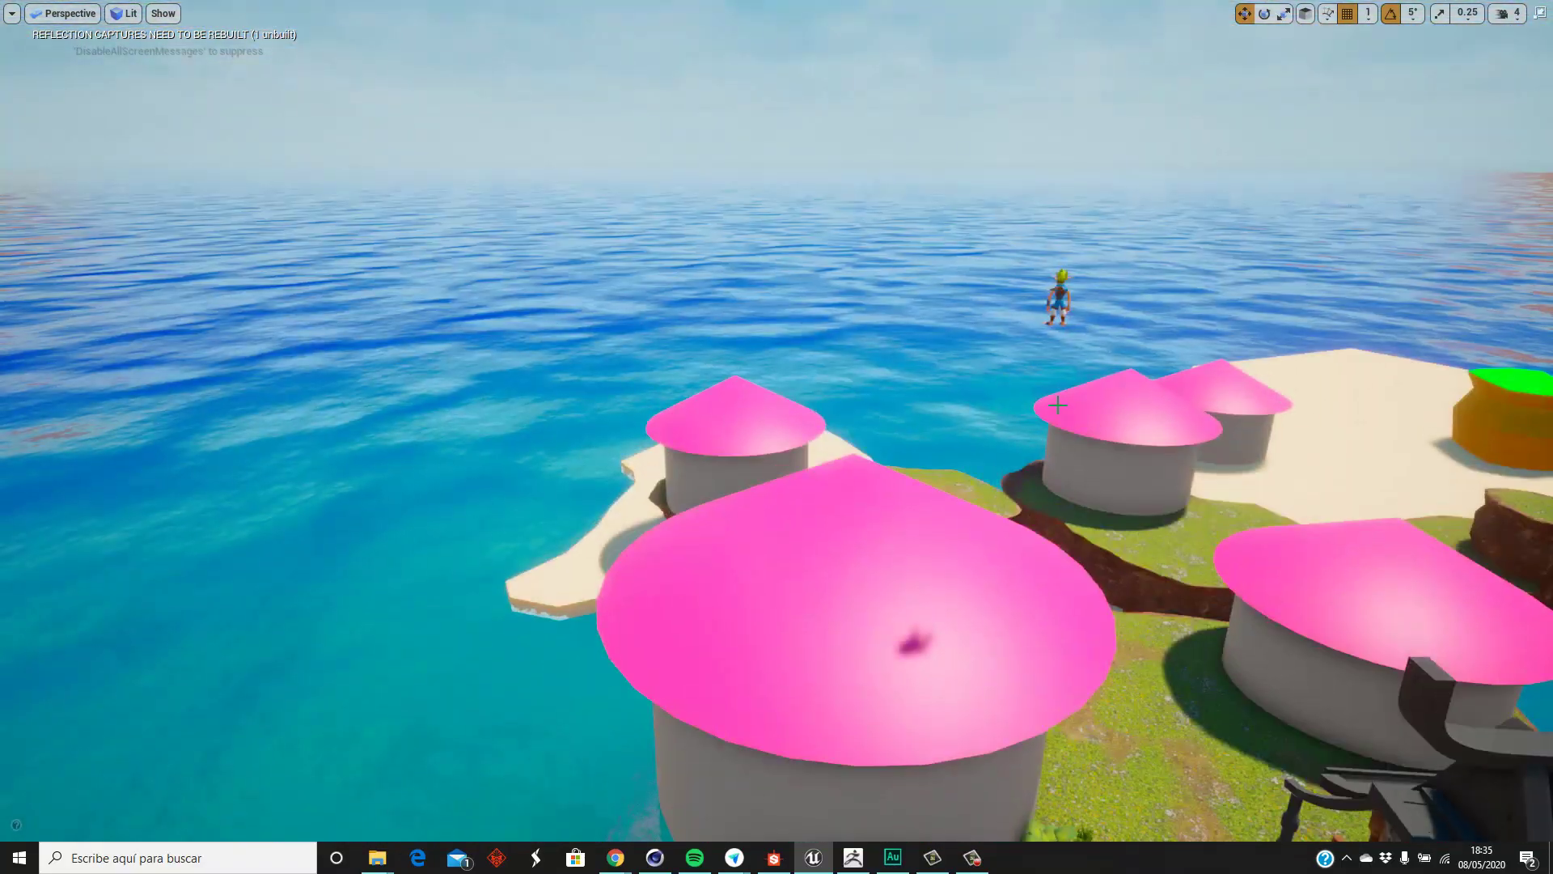
{"action": "right_click_drag", "start_coordinate": [1057, 404], "coordinate": [1022, 383]}
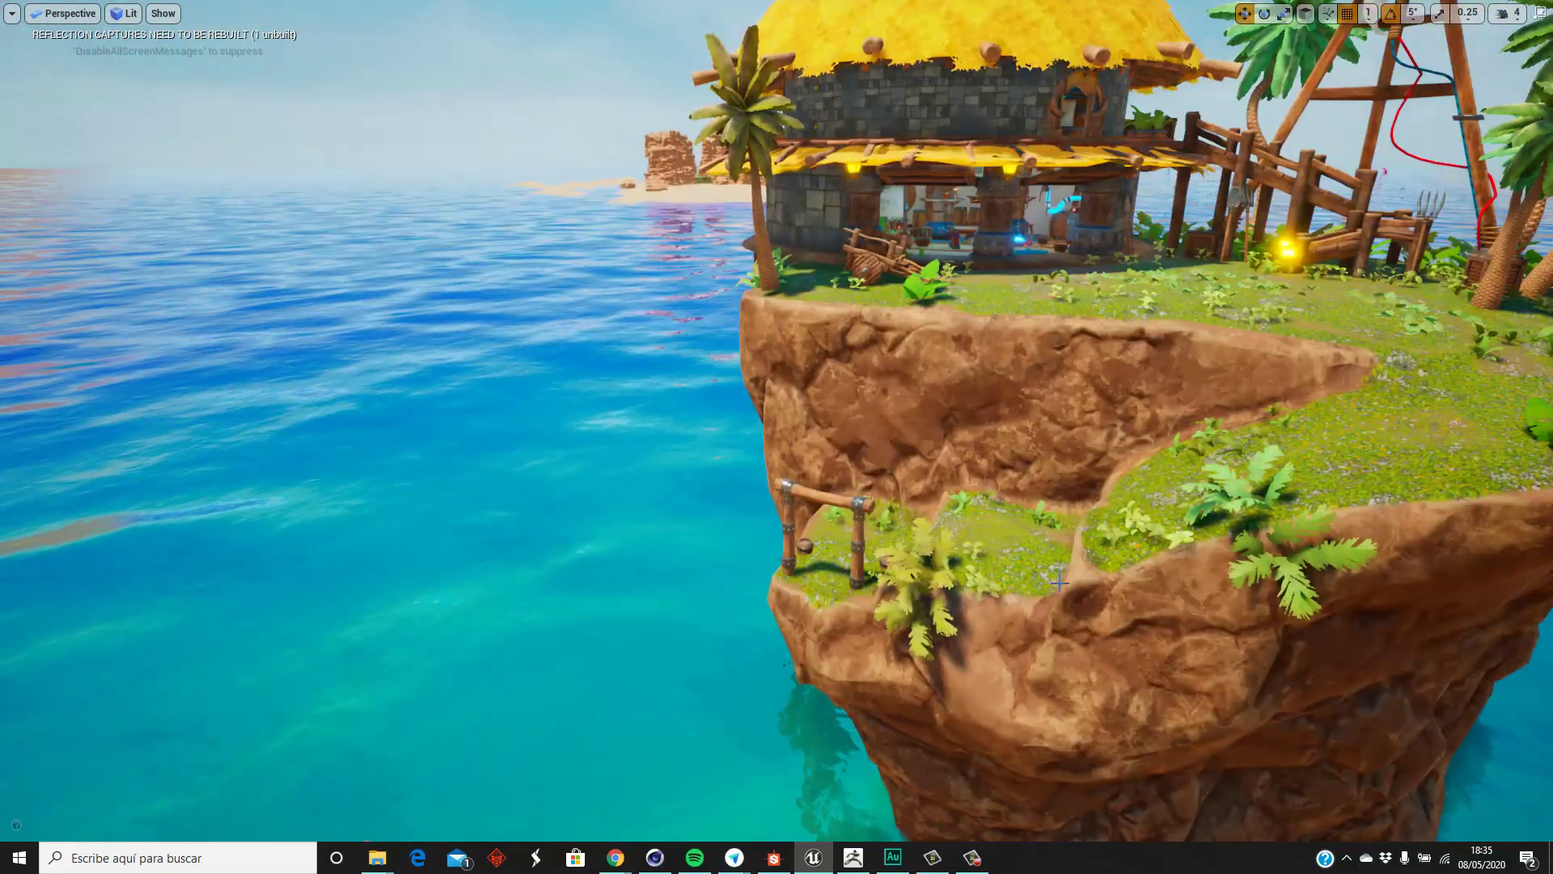
Step: Focus on the wooden cart by the thatched house, orbit it, then pull back over the islands
{"action": "right_click_drag", "start_coordinate": [1059, 582], "coordinate": [1011, 526]}
{"action": "left_click", "coordinate": [811, 310]}
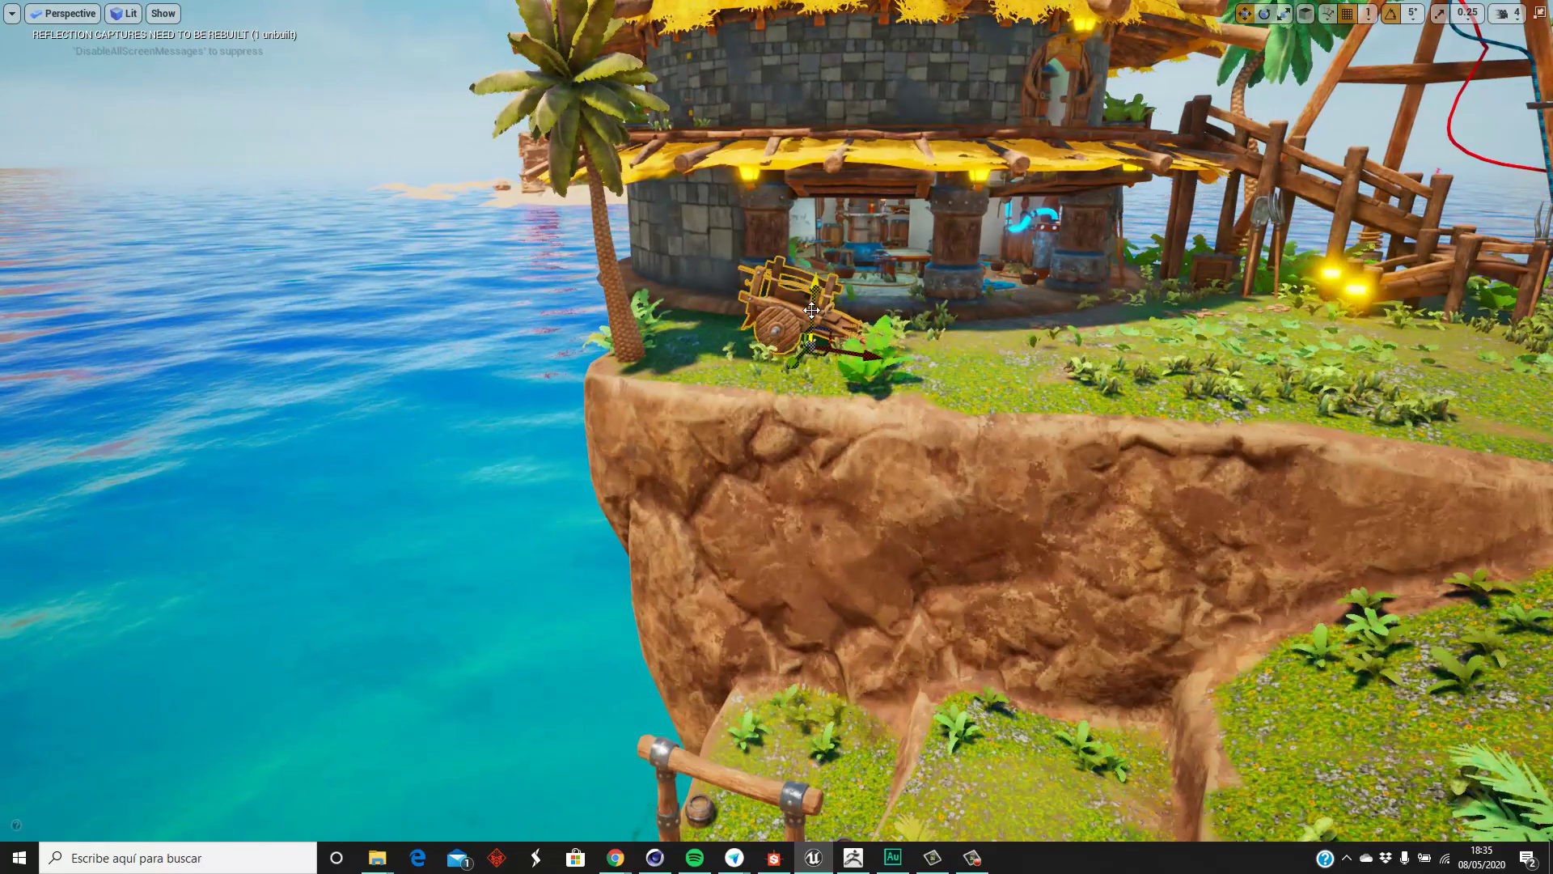
{"action": "key", "text": "f"}
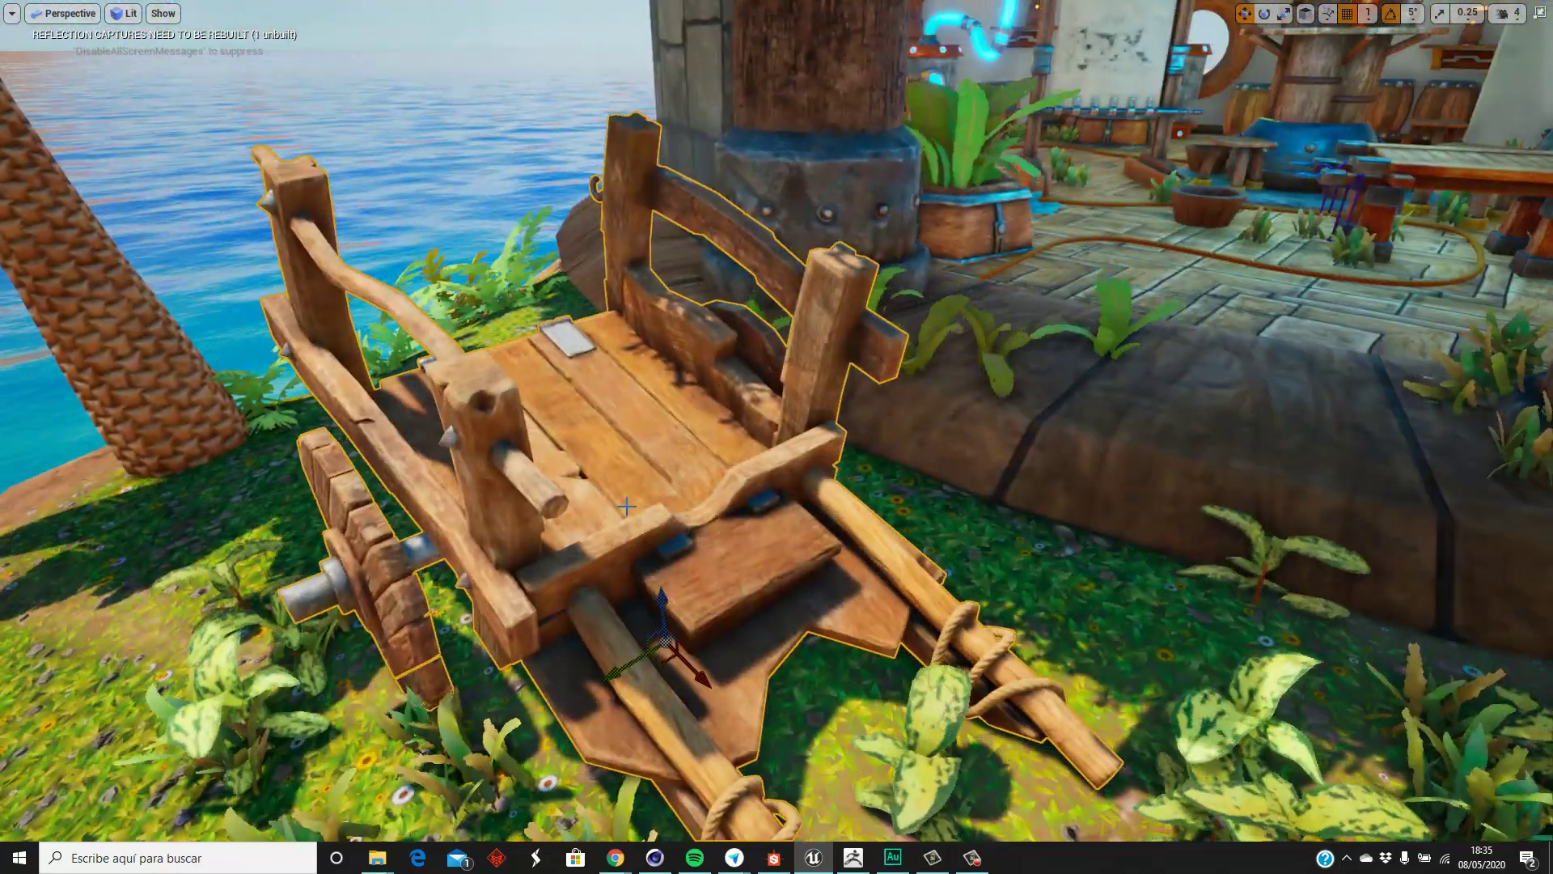
{"action": "left_click_drag", "start_coordinate": [626, 507], "coordinate": [789, 483], "text": "alt"}
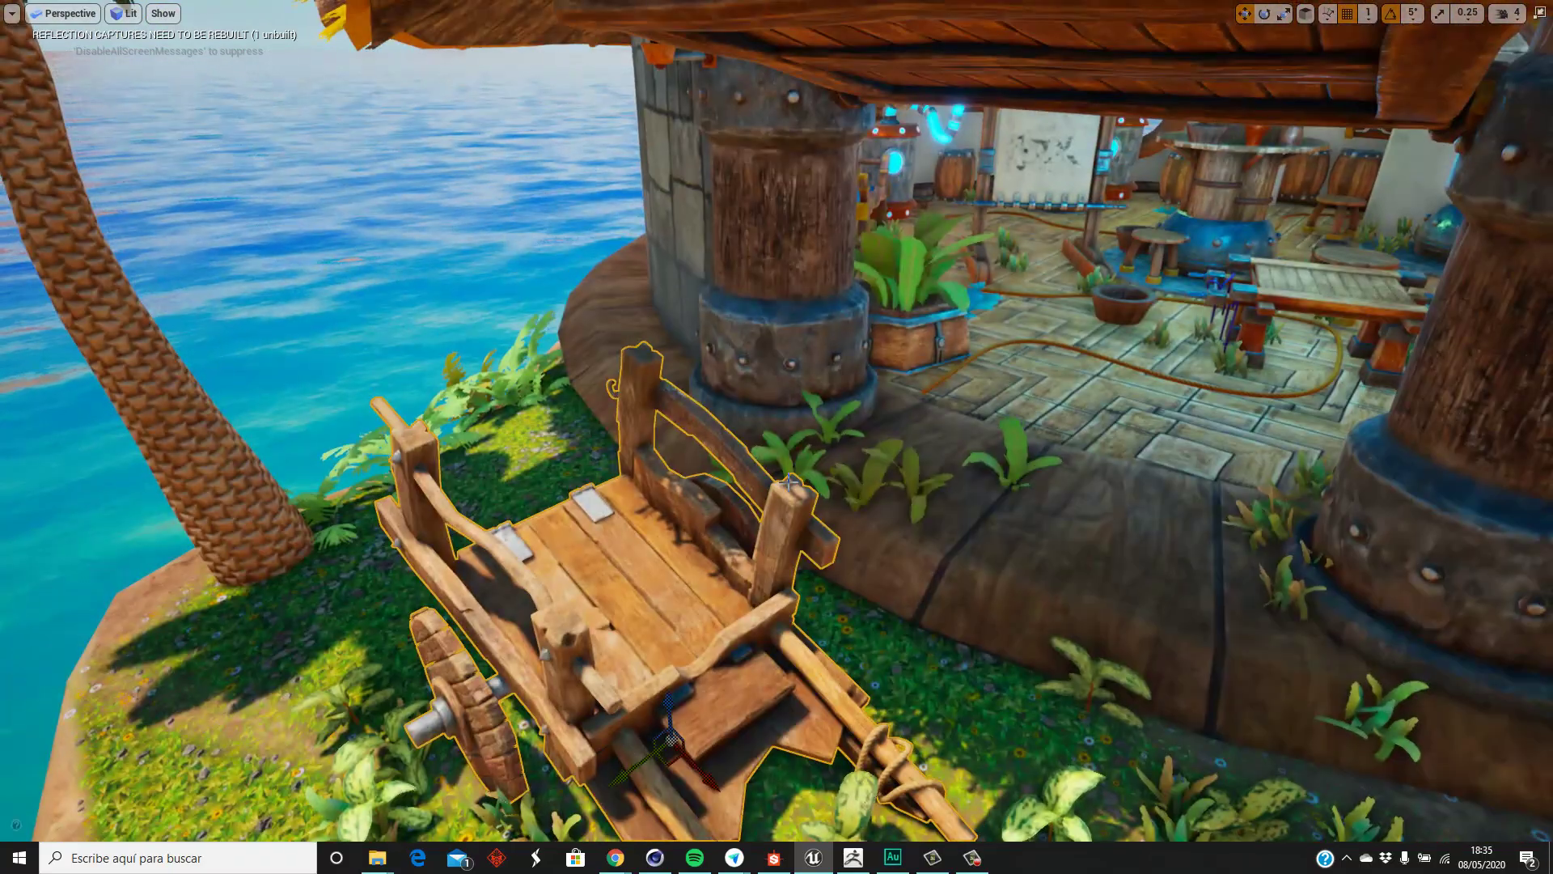
{"action": "right_click_drag", "start_coordinate": [789, 483], "coordinate": [908, 679], "text": "alt"}
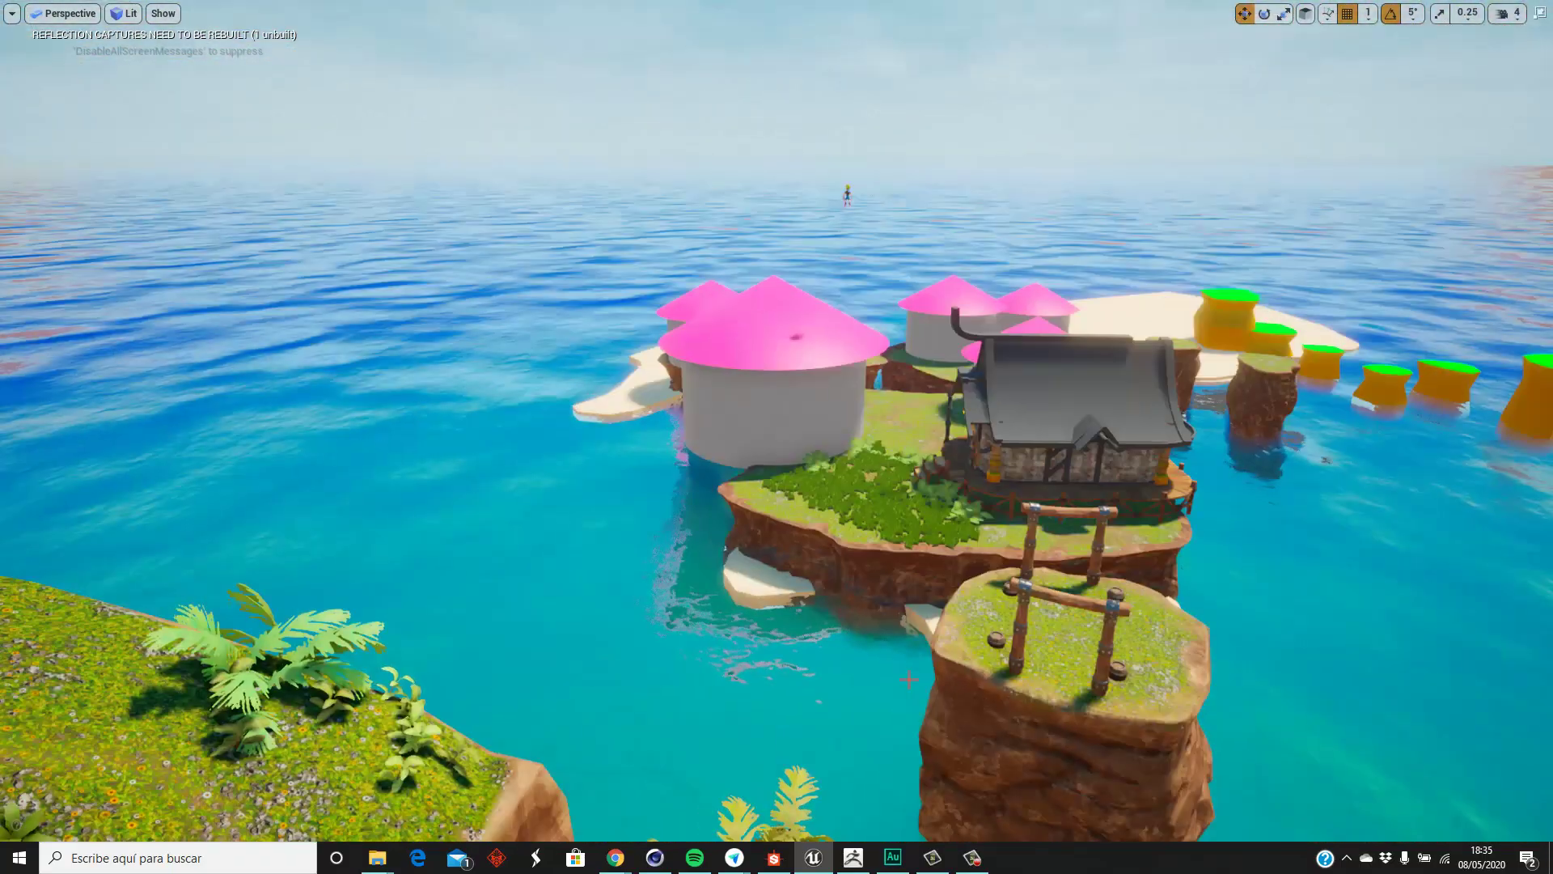
{"action": "mouse_move", "coordinate": [909, 680]}
{"action": "left_mouse_down", "text": "alt"}
{"action": "mouse_move", "coordinate": [777, 657]}
{"action": "mouse_move", "coordinate": [568, 149]}
{"action": "left_mouse_up", "text": "alt"}
{"action": "right_click_drag", "start_coordinate": [568, 148], "coordinate": [256, 868], "text": "alt"}
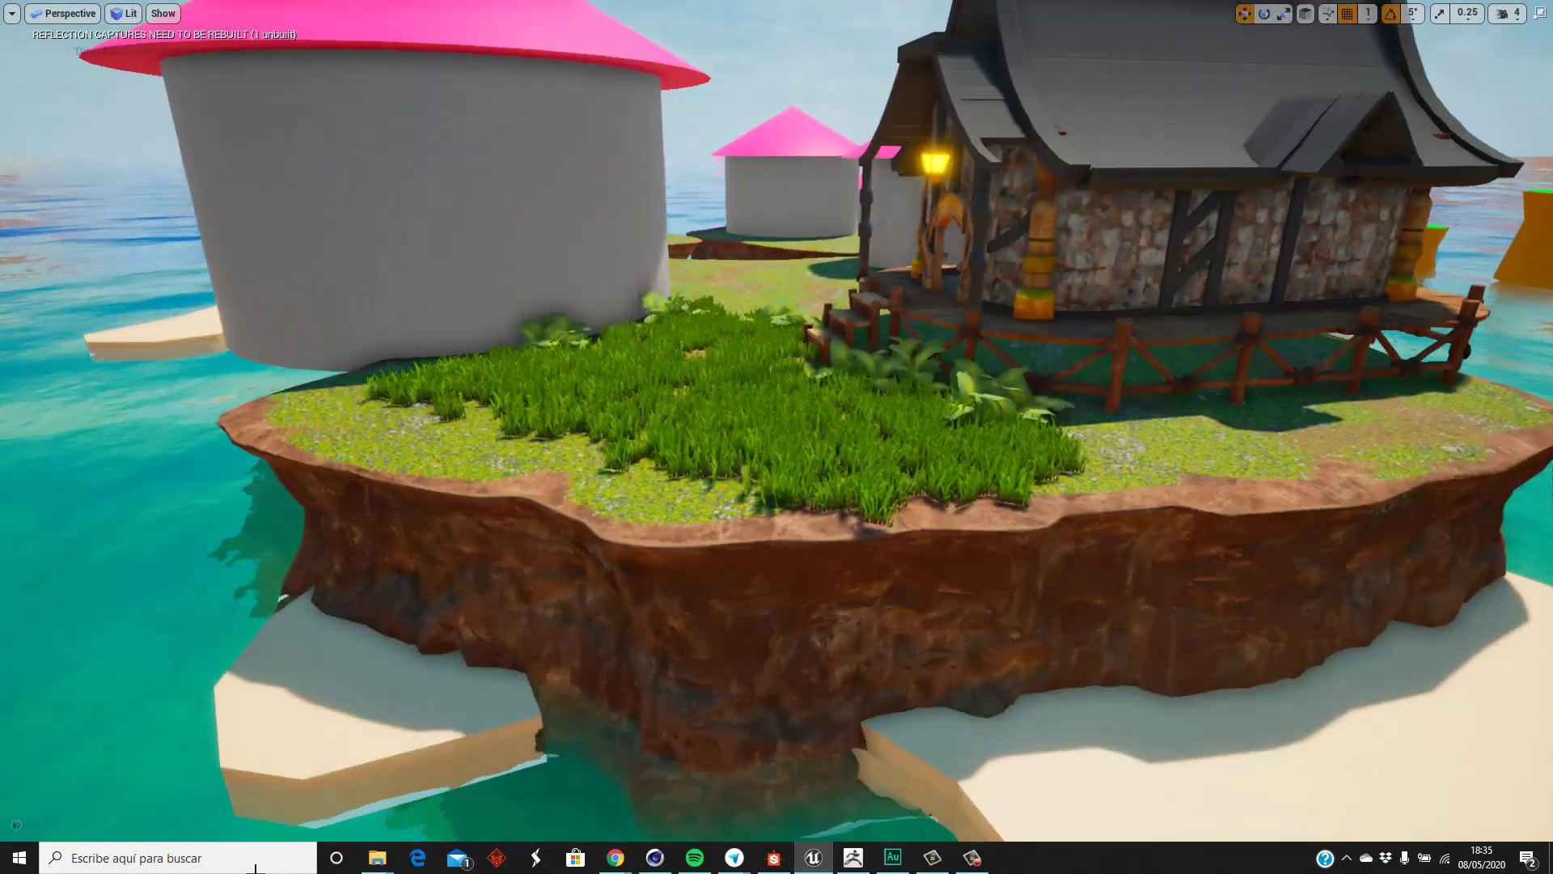
{"action": "left_click_drag", "start_coordinate": [767, 574], "coordinate": [831, 822], "text": "alt"}
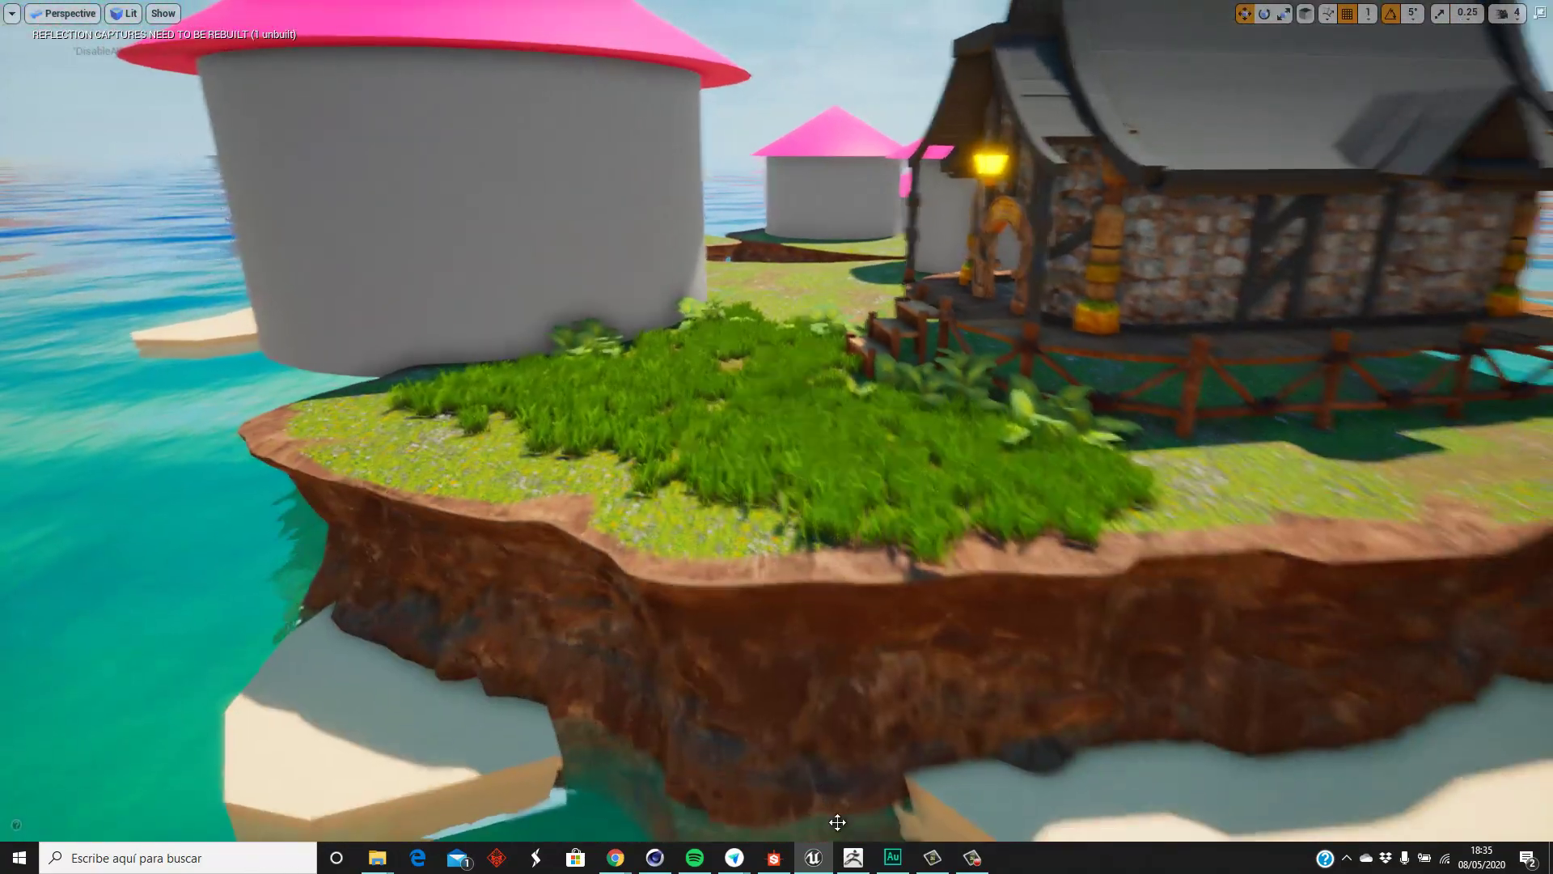
{"action": "right_click_drag", "start_coordinate": [832, 822], "coordinate": [901, 434], "text": "alt"}
{"action": "left_click_drag", "start_coordinate": [902, 434], "coordinate": [880, 465], "text": "alt"}
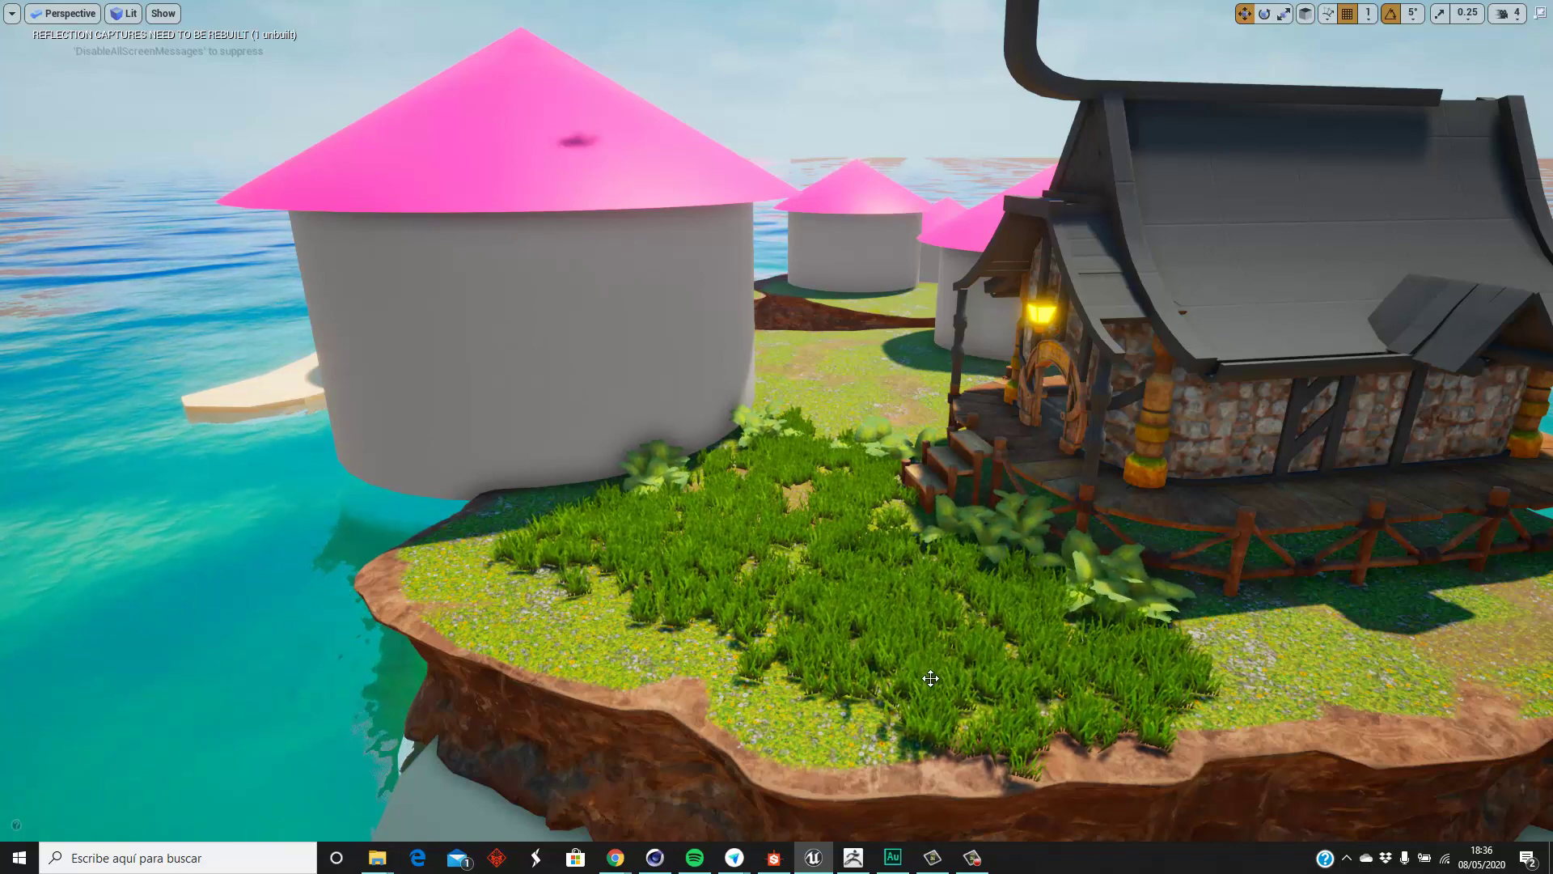
{"action": "left_click_drag", "start_coordinate": [930, 678], "coordinate": [726, 486], "text": "alt"}
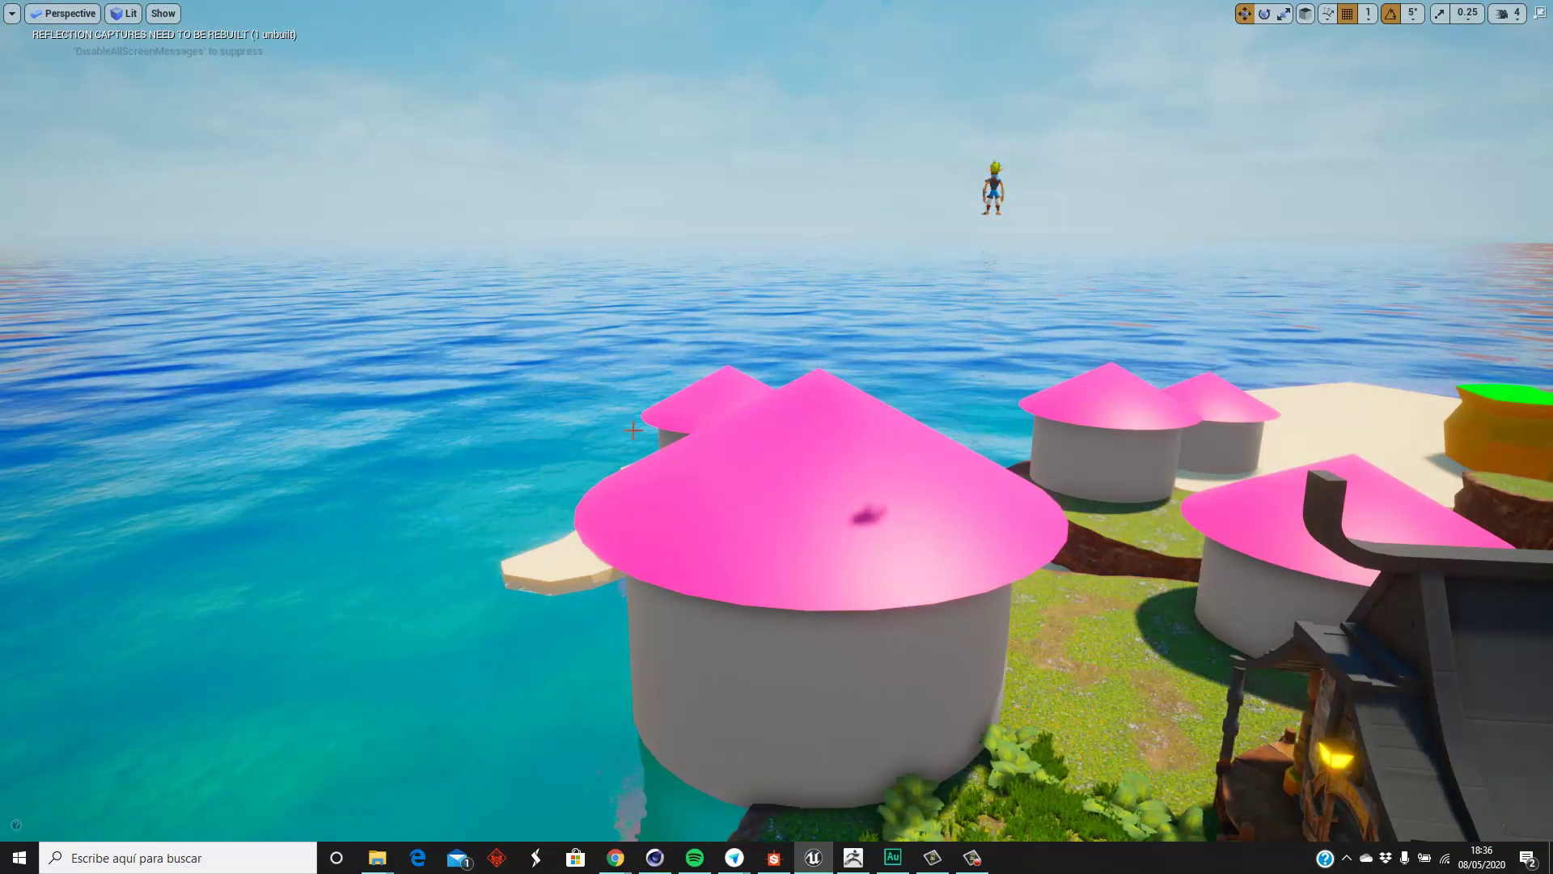
{"action": "left_click_drag", "start_coordinate": [613, 420], "coordinate": [292, 303], "text": "alt"}
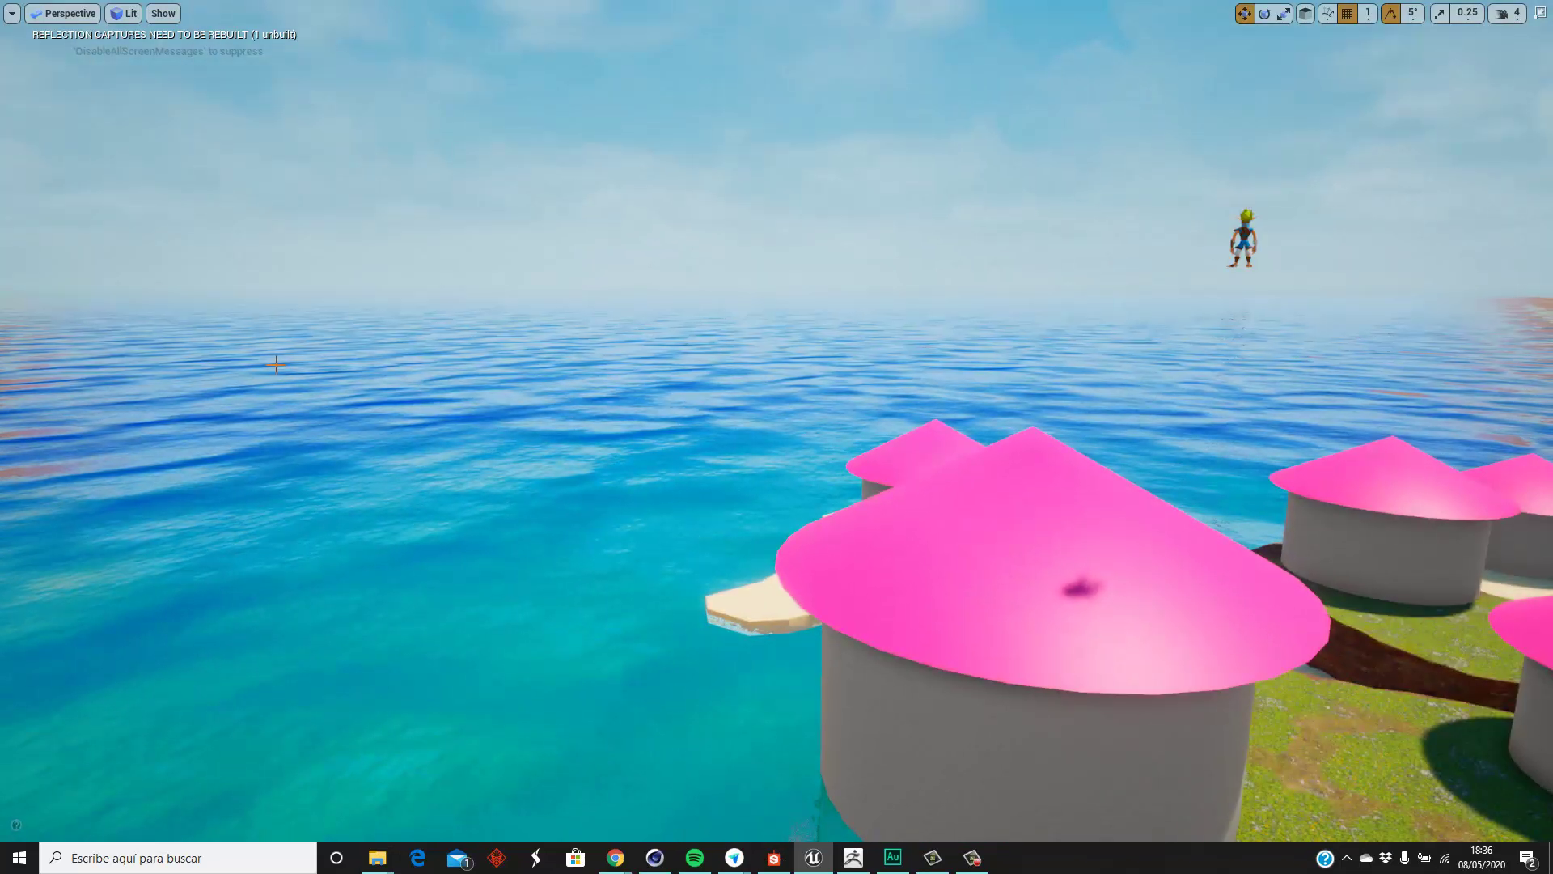
{"action": "left_click_drag", "start_coordinate": [641, 495], "coordinate": [791, 537], "text": "alt"}
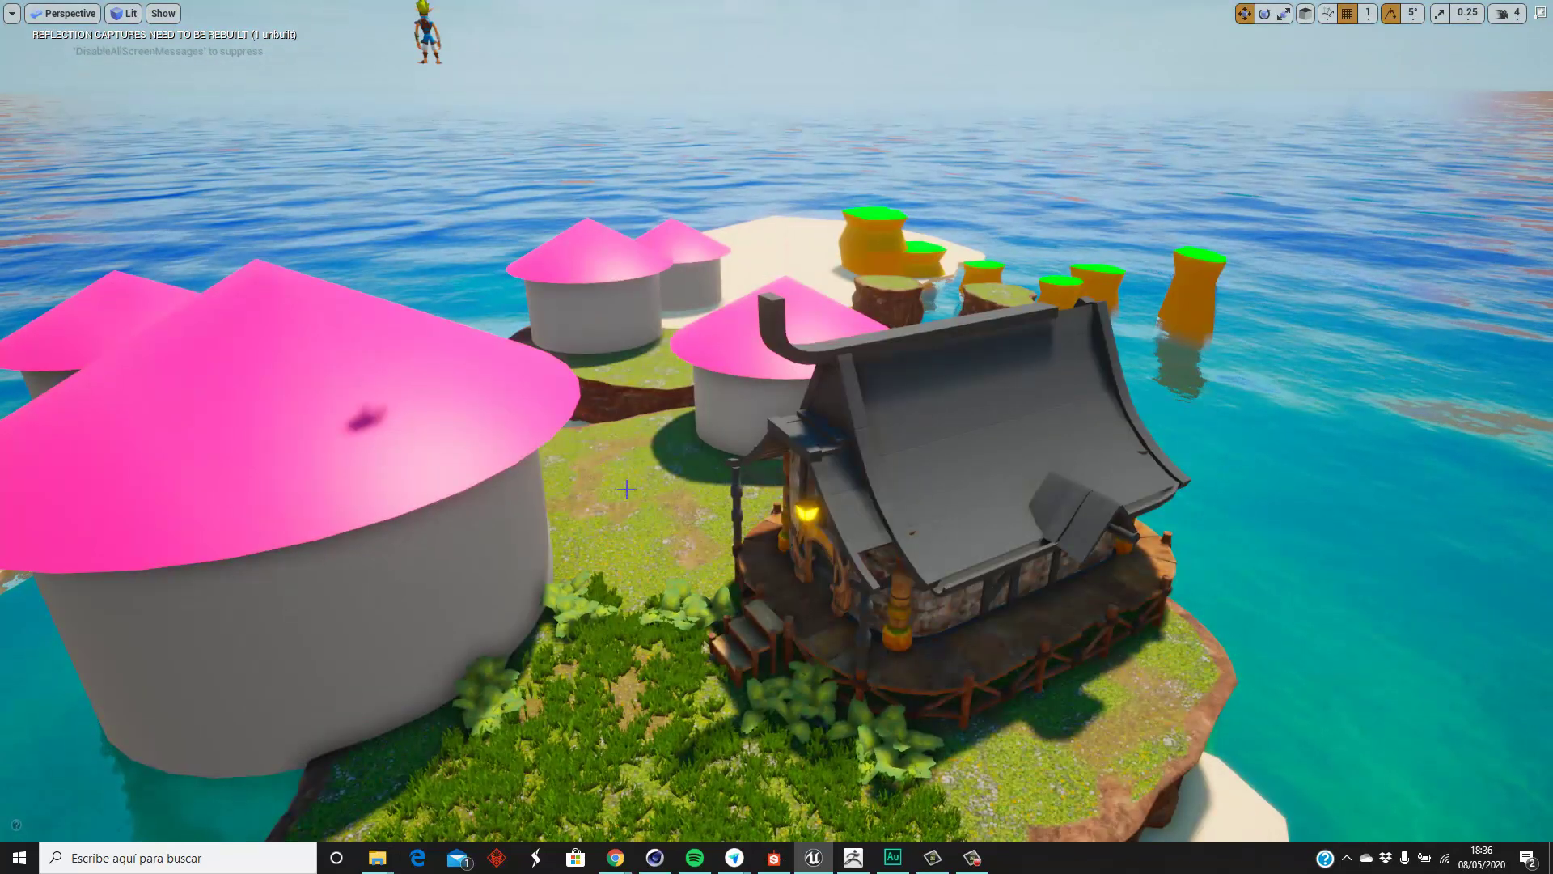
{"action": "left_click_drag", "start_coordinate": [705, 508], "coordinate": [679, 494], "text": "alt"}
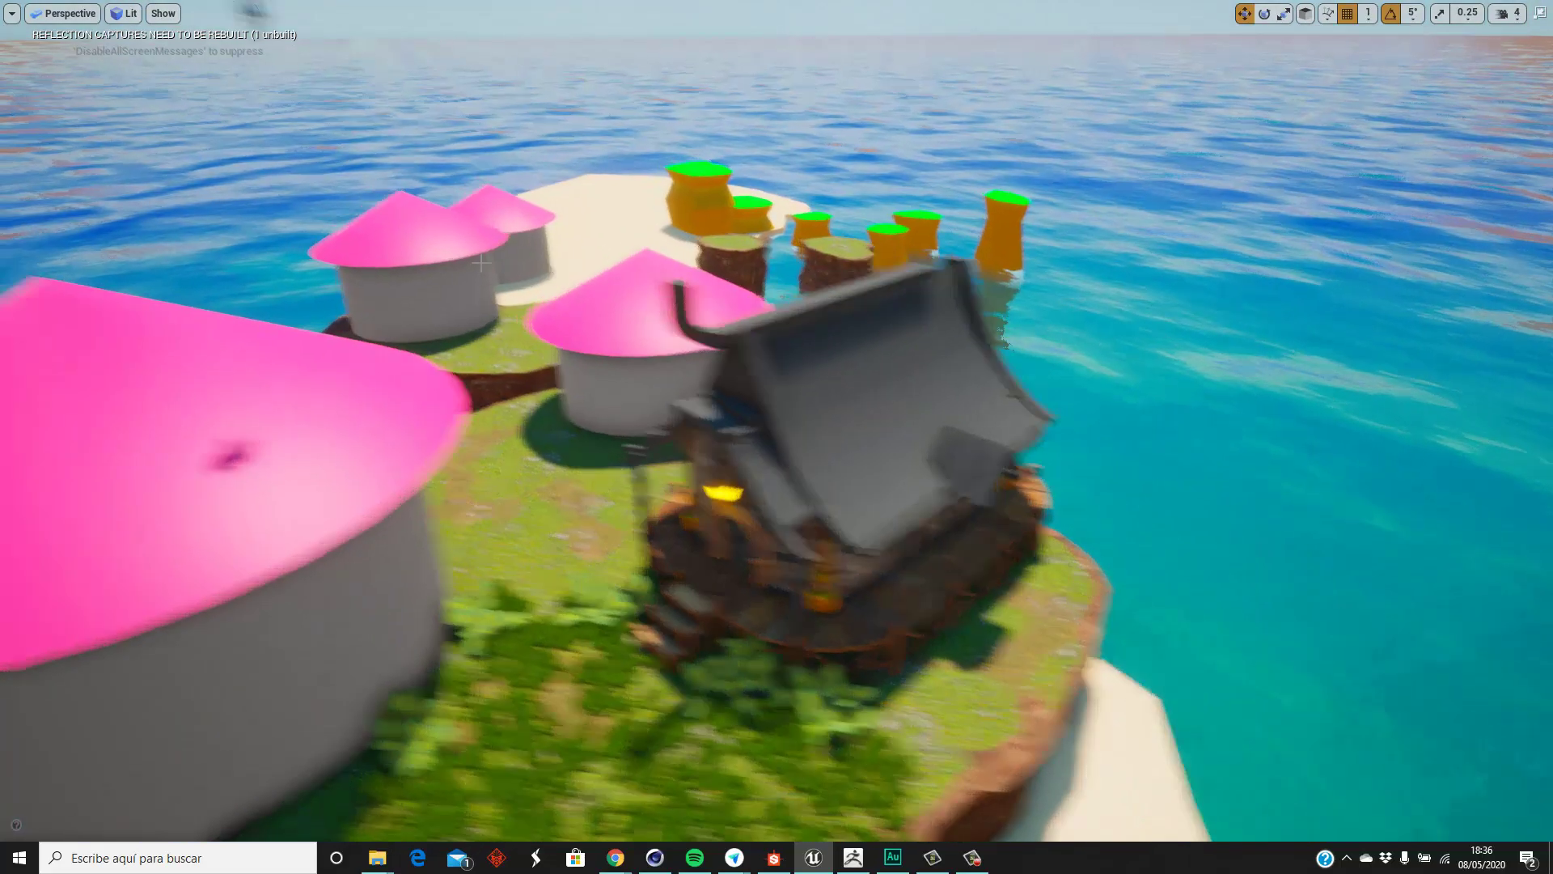
{"action": "left_click_drag", "start_coordinate": [947, 333], "coordinate": [888, 340], "text": "alt"}
{"action": "scroll", "coordinate": [888, 341], "scroll_direction": "down", "scroll_amount": 2}
{"action": "scroll", "coordinate": [884, 373], "scroll_direction": "down", "scroll_amount": 3}
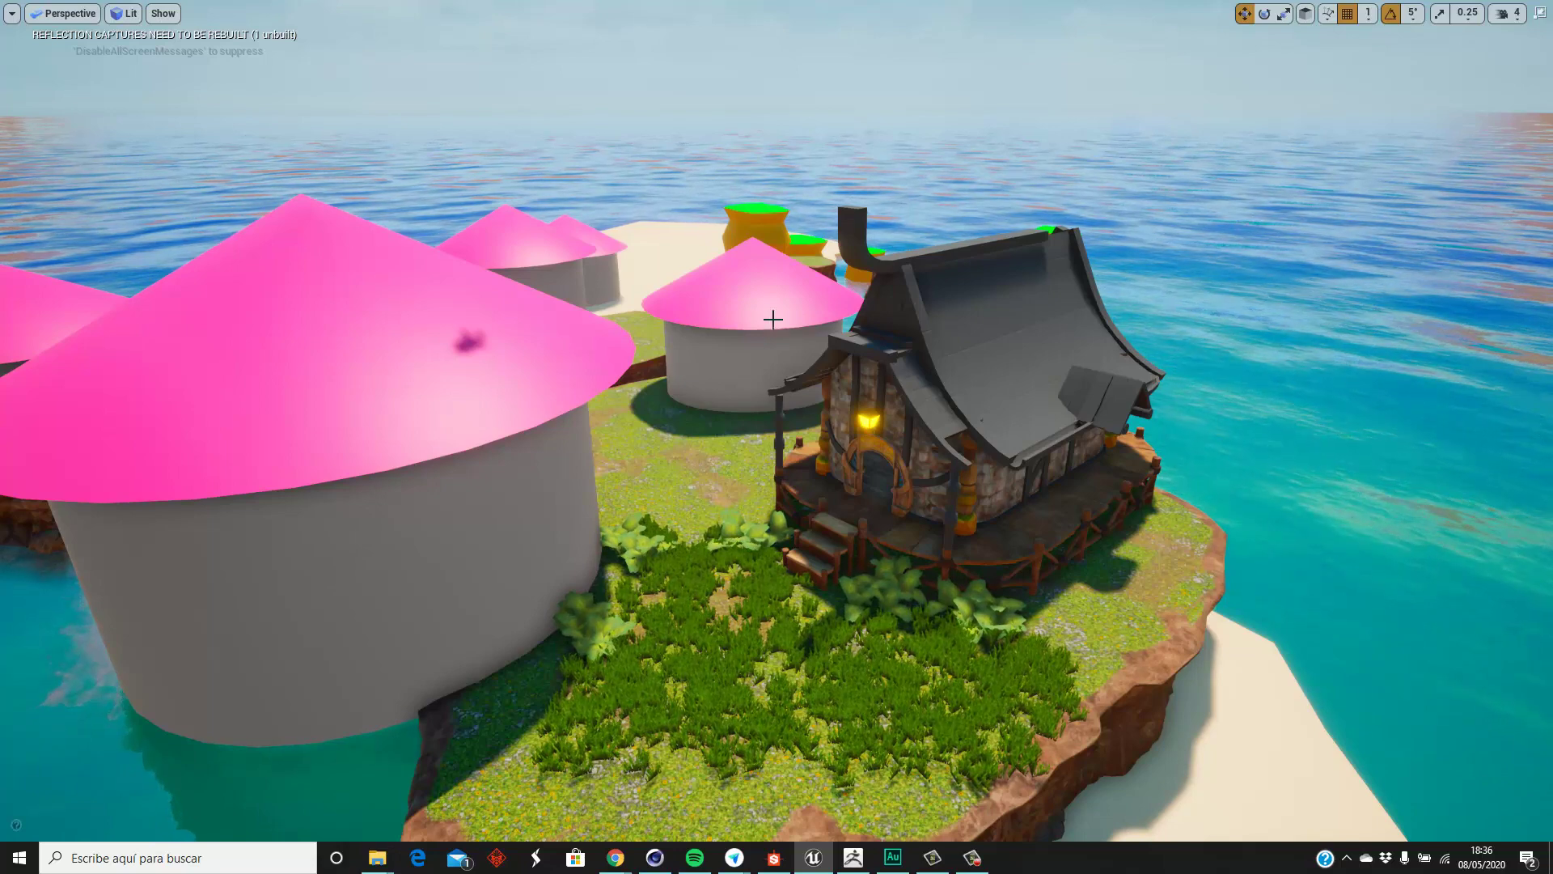
{"action": "scroll", "coordinate": [736, 356], "scroll_direction": "down", "scroll_amount": 3}
{"action": "scroll", "coordinate": [728, 244], "scroll_direction": "down", "scroll_amount": 2}
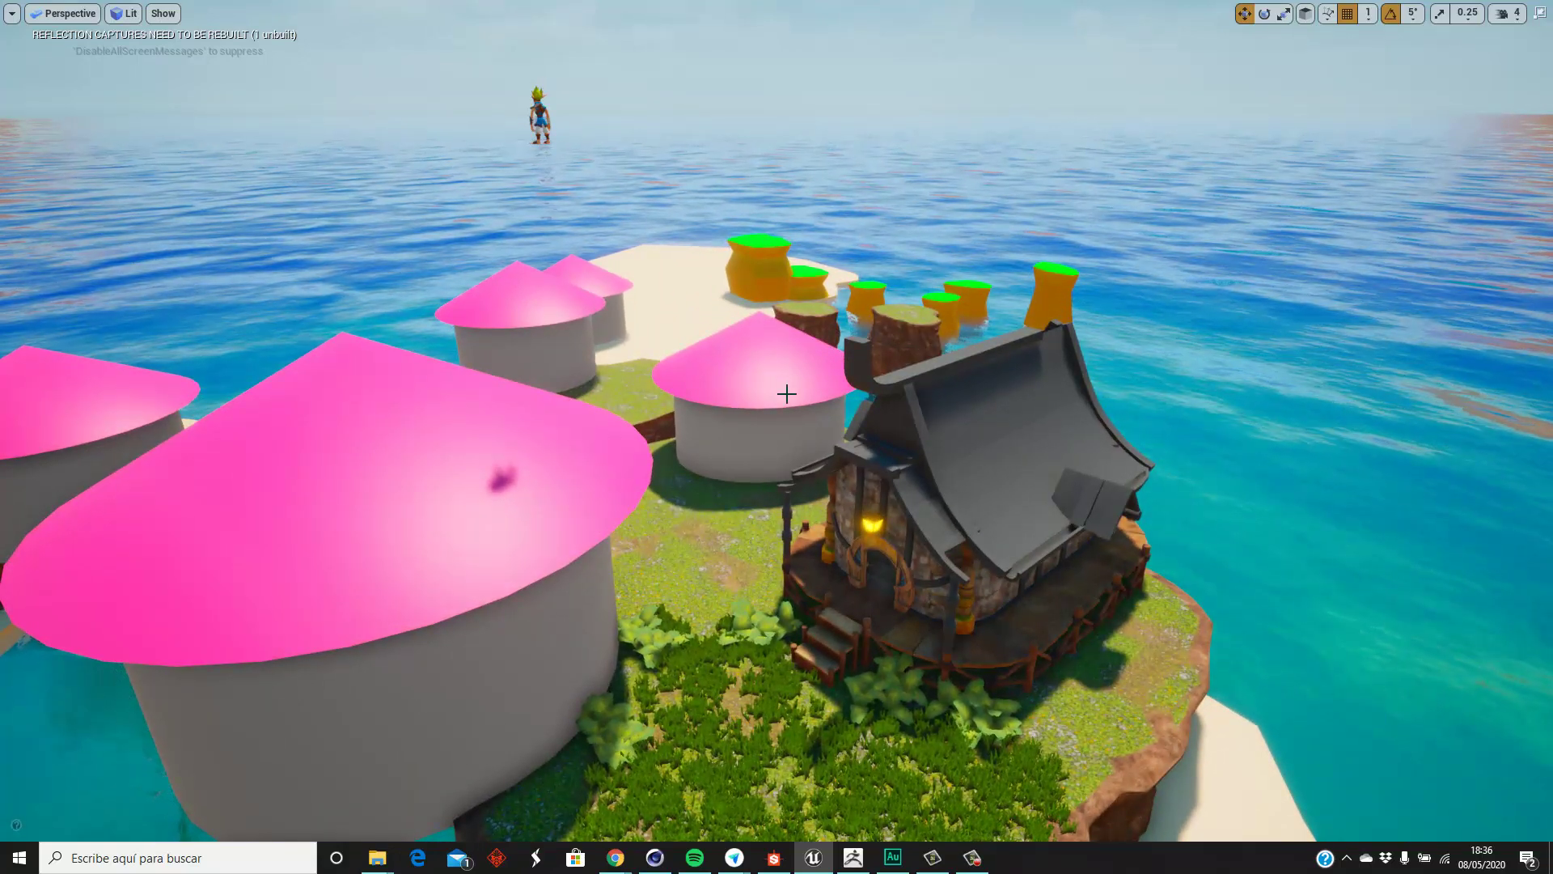
{"action": "middle_click_drag", "start_coordinate": [786, 394], "coordinate": [747, 236]}
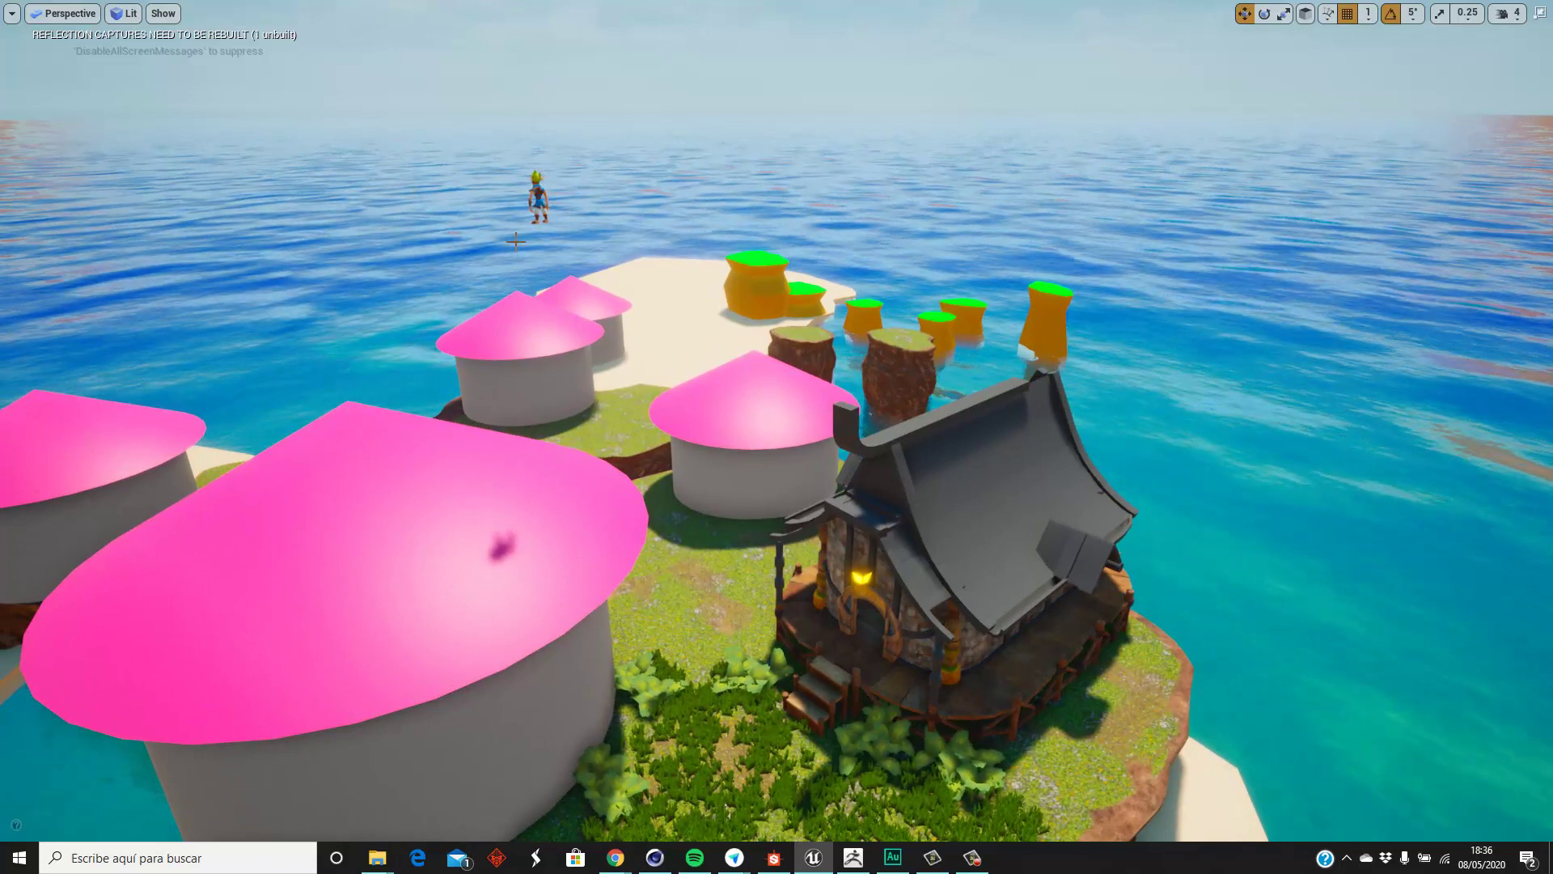
{"action": "middle_click_drag", "start_coordinate": [389, 196], "coordinate": [580, 348]}
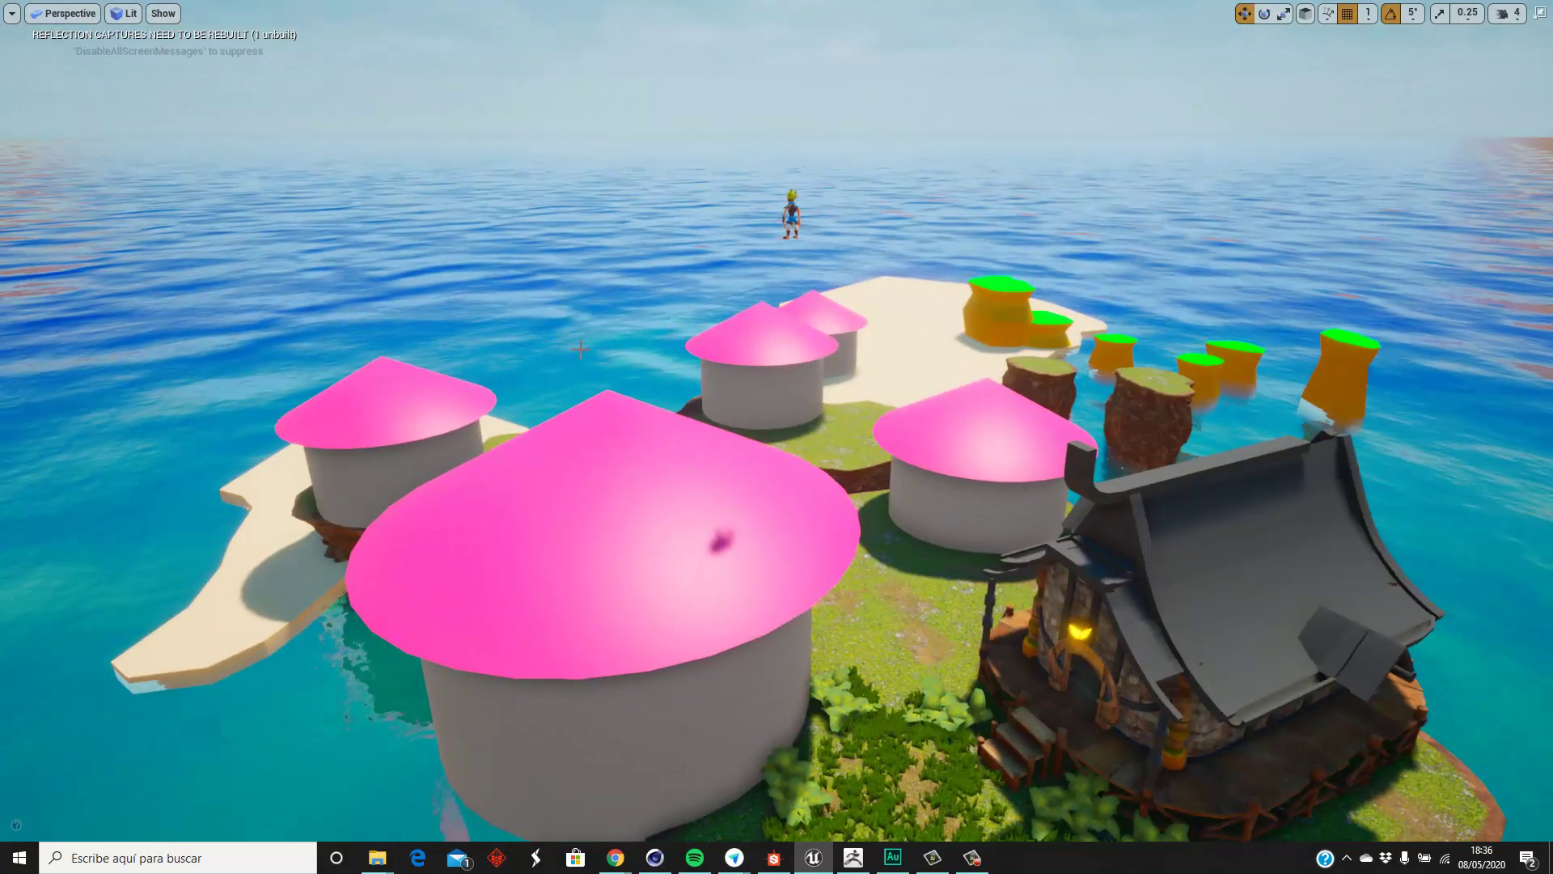
{"action": "right_click_drag", "start_coordinate": [1003, 280], "coordinate": [1013, 282]}
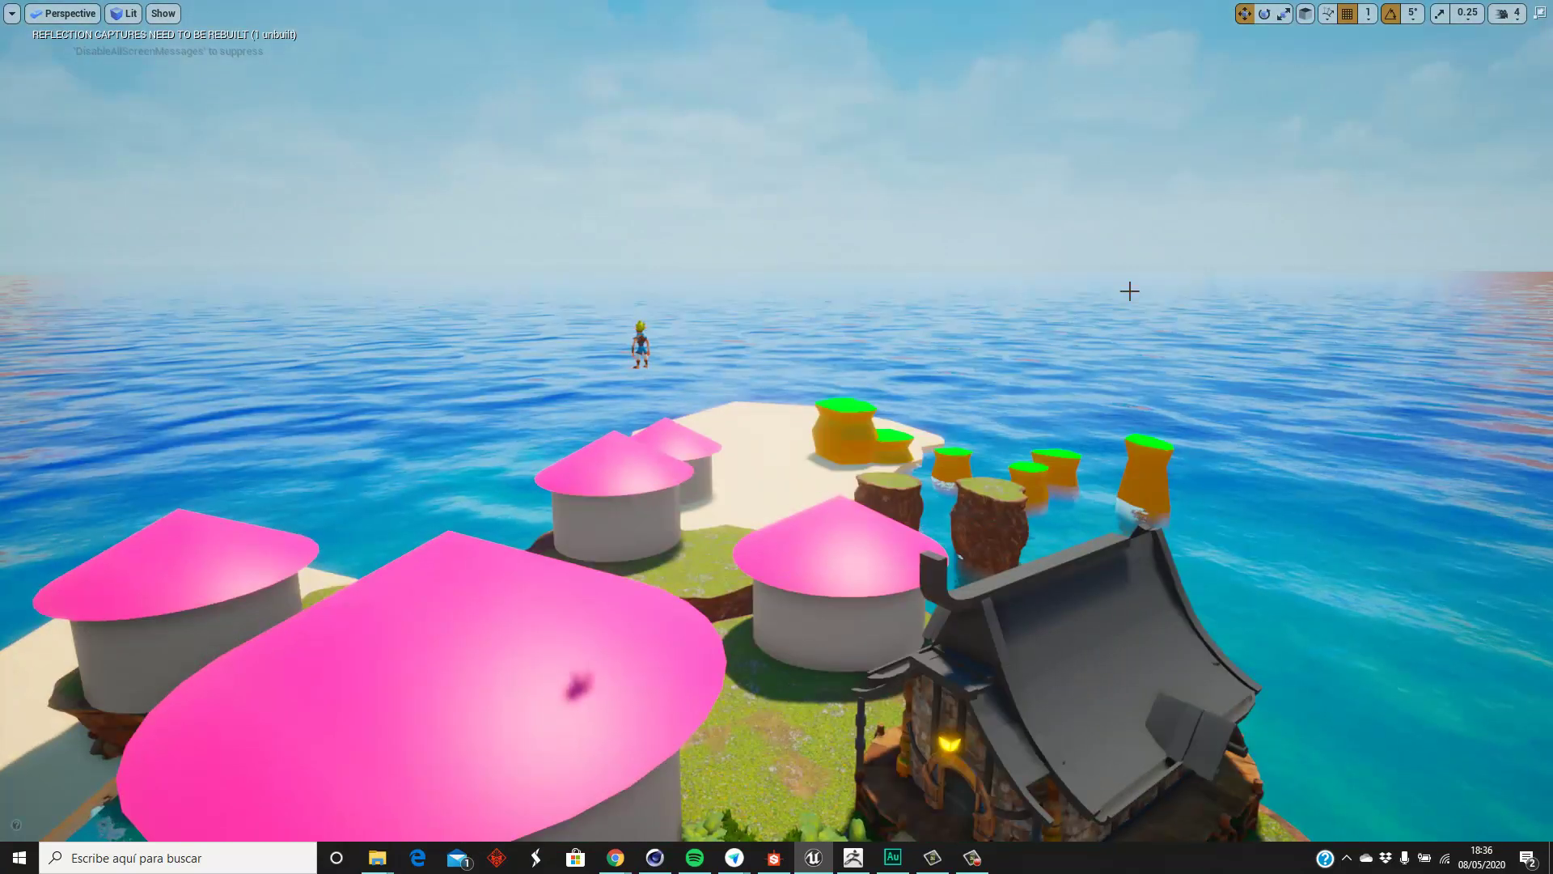
{"action": "middle_click_drag", "start_coordinate": [1033, 427], "coordinate": [663, 589]}
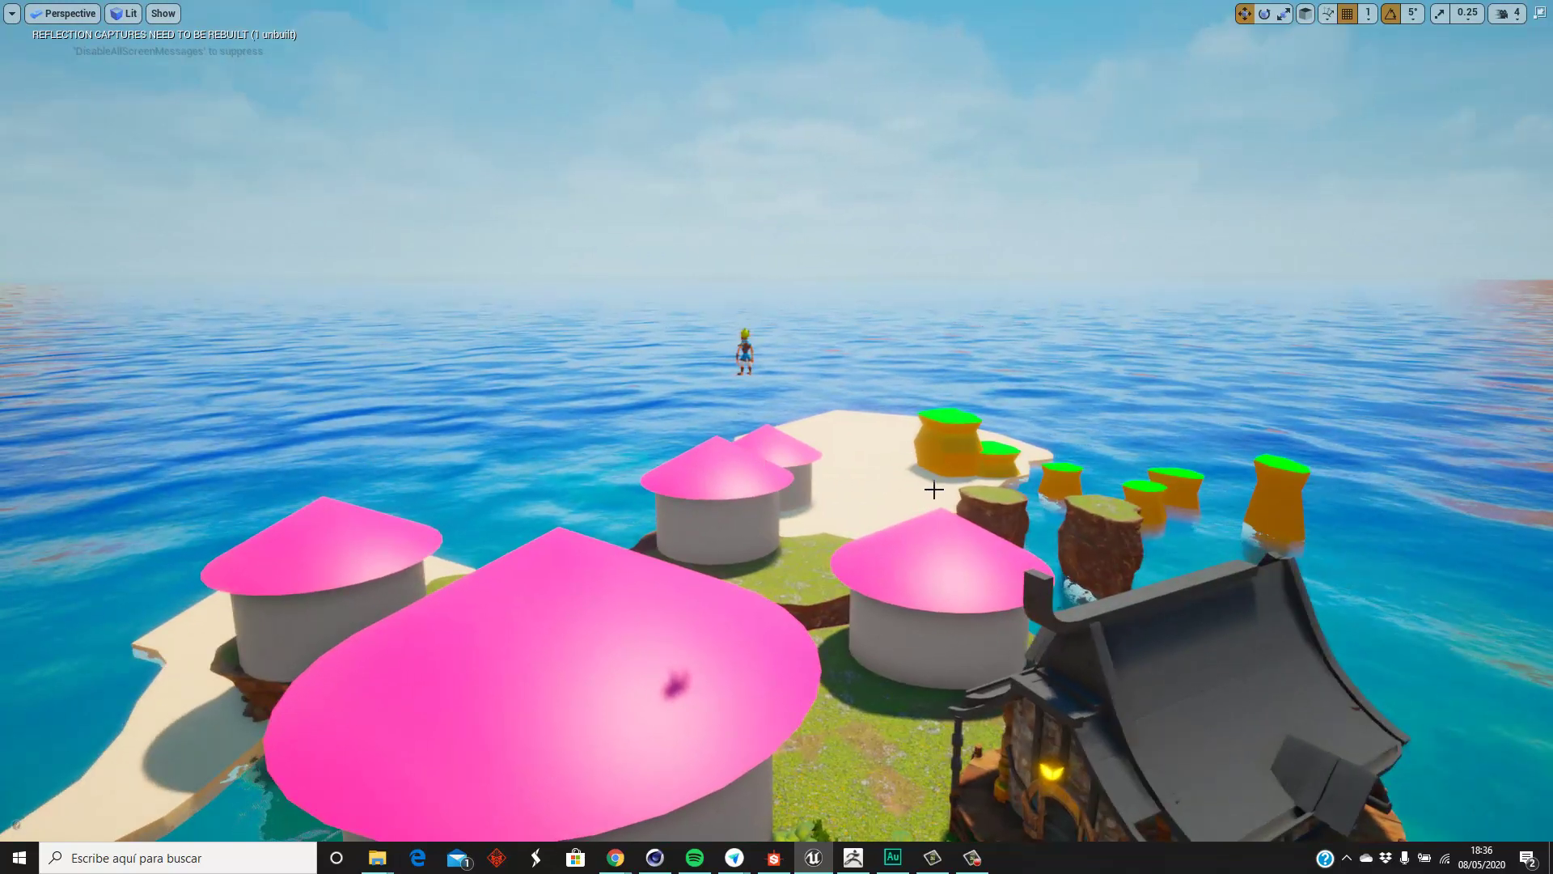
{"action": "right_click_drag", "start_coordinate": [1050, 539], "coordinate": [952, 485]}
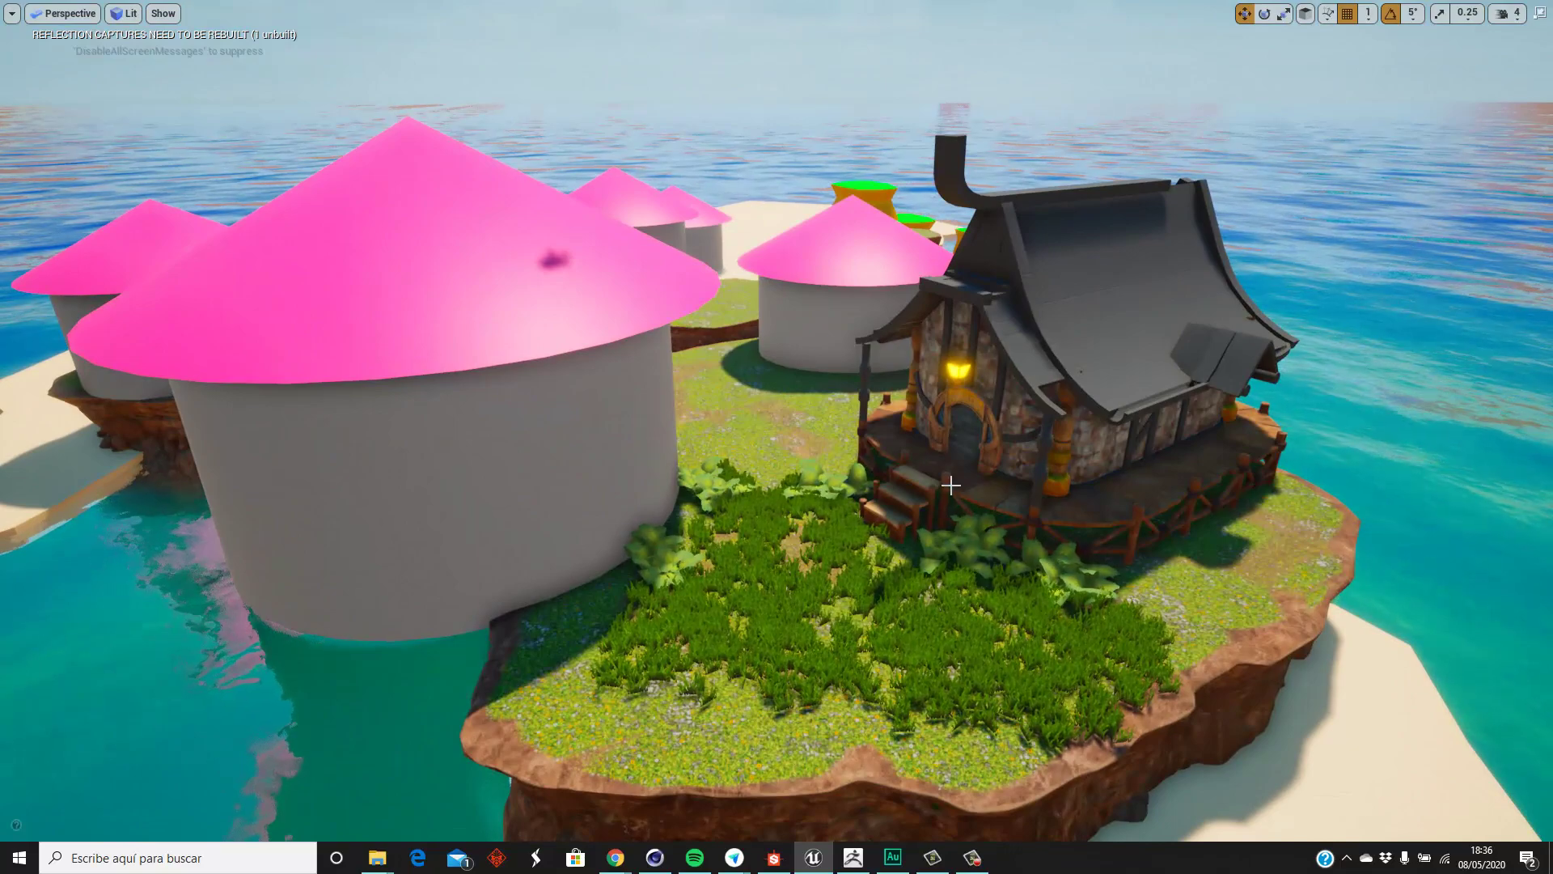
{"action": "left_click_drag", "start_coordinate": [951, 485], "coordinate": [1024, 4]}
{"action": "right_click_drag", "start_coordinate": [1024, 4], "coordinate": [882, 509]}
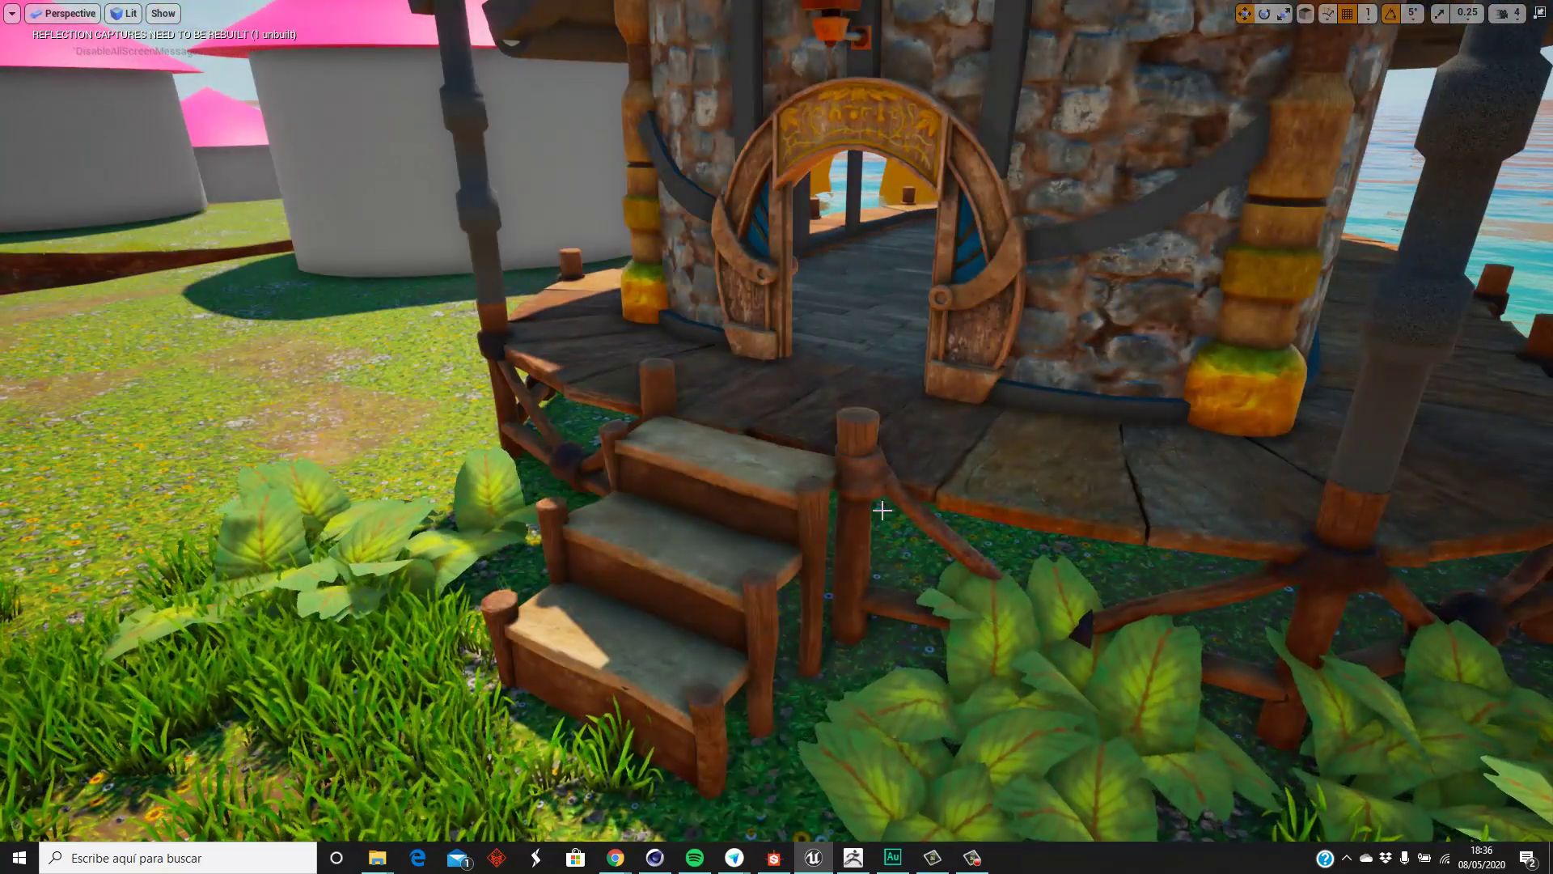
{"action": "right_click_drag", "start_coordinate": [764, 702], "coordinate": [703, 250]}
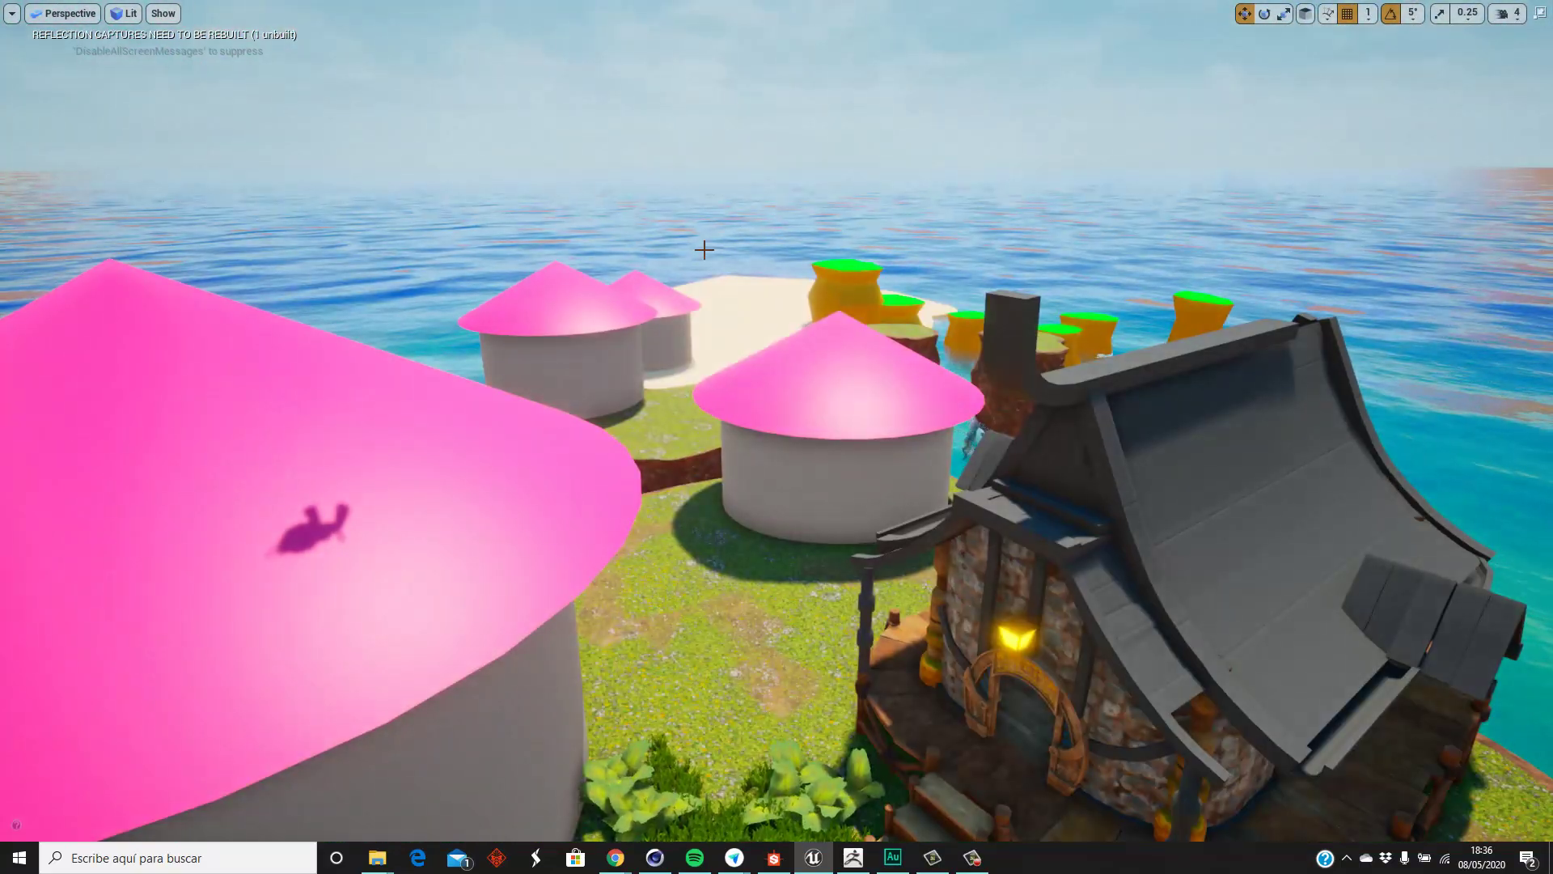
{"action": "right_click_drag", "start_coordinate": [809, 612], "coordinate": [801, 362]}
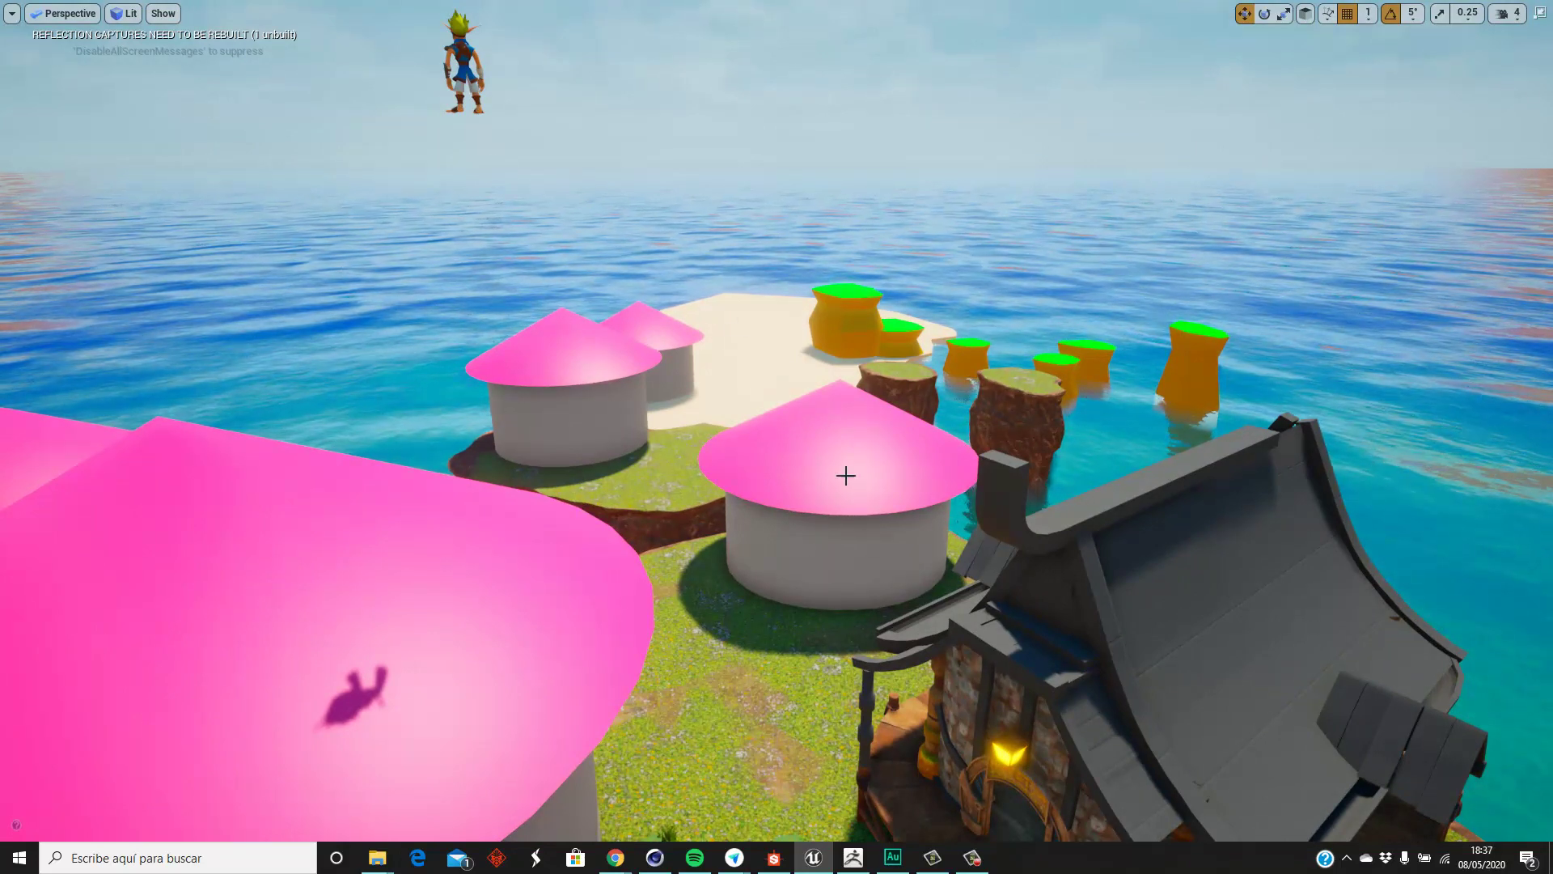
{"action": "right_click_drag", "start_coordinate": [845, 475], "coordinate": [853, 605]}
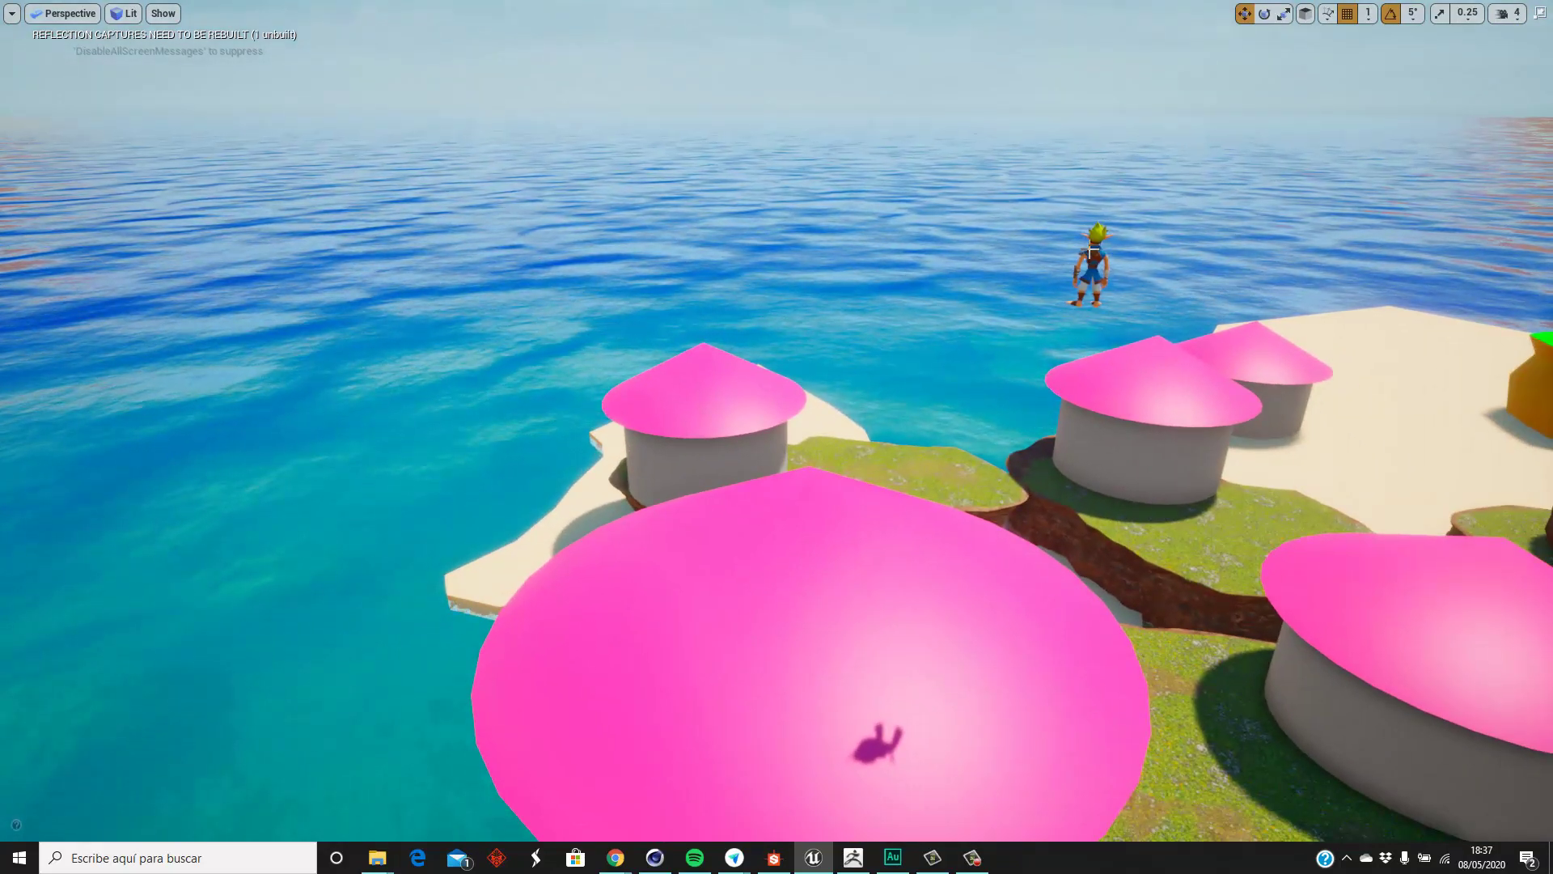
{"action": "left_click", "coordinate": [1092, 254]}
{"action": "key", "text": "Escape"}
{"action": "right_click_drag", "start_coordinate": [865, 159], "coordinate": [861, 214]}
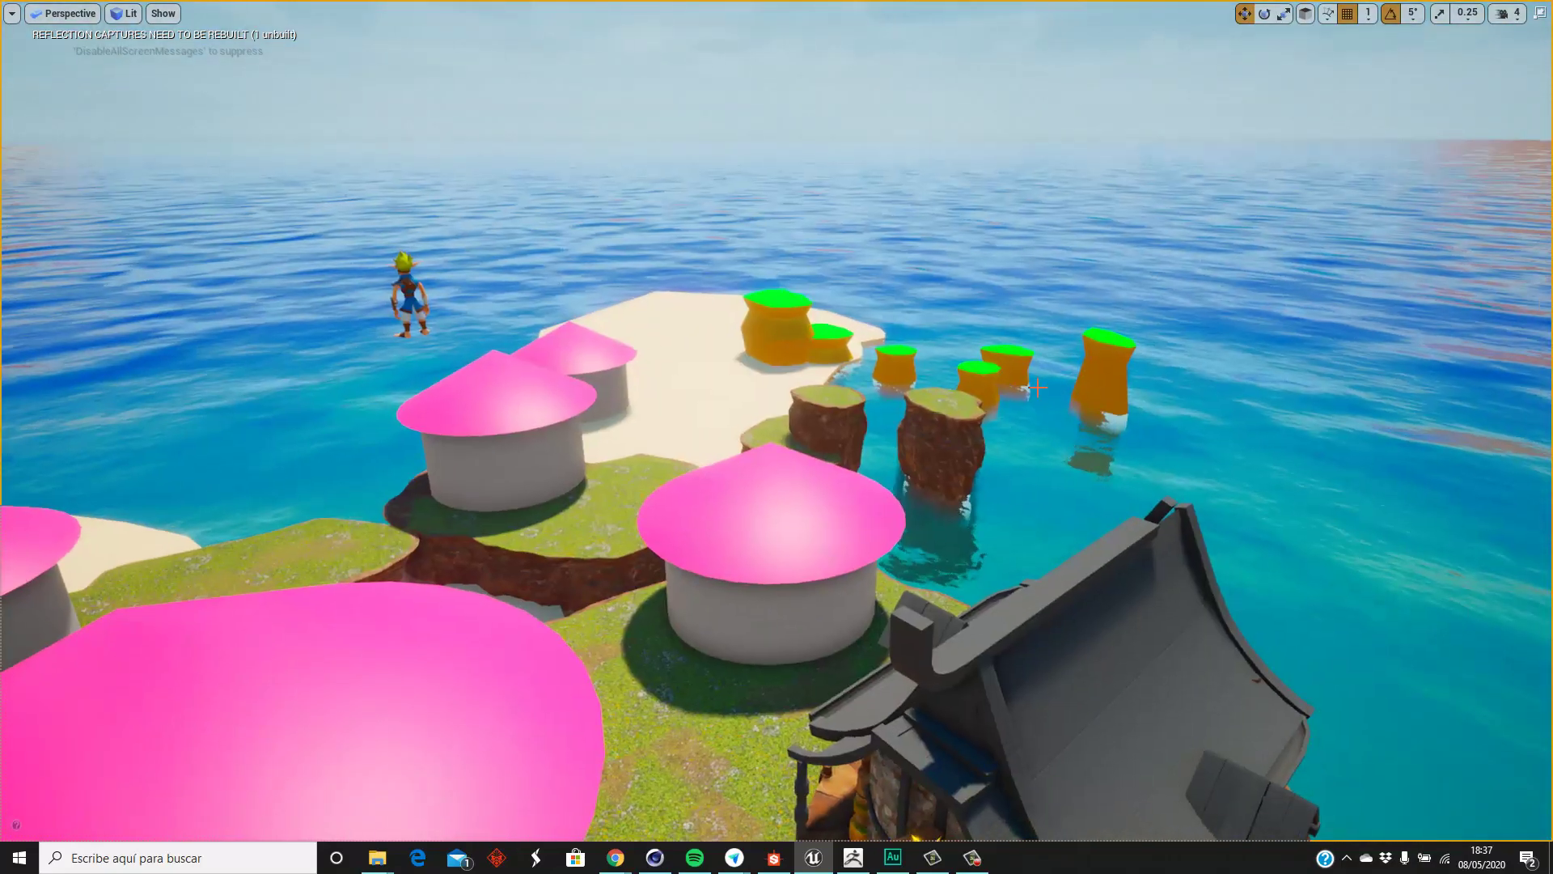
{"action": "right_click_drag", "start_coordinate": [905, 322], "coordinate": [857, 307]}
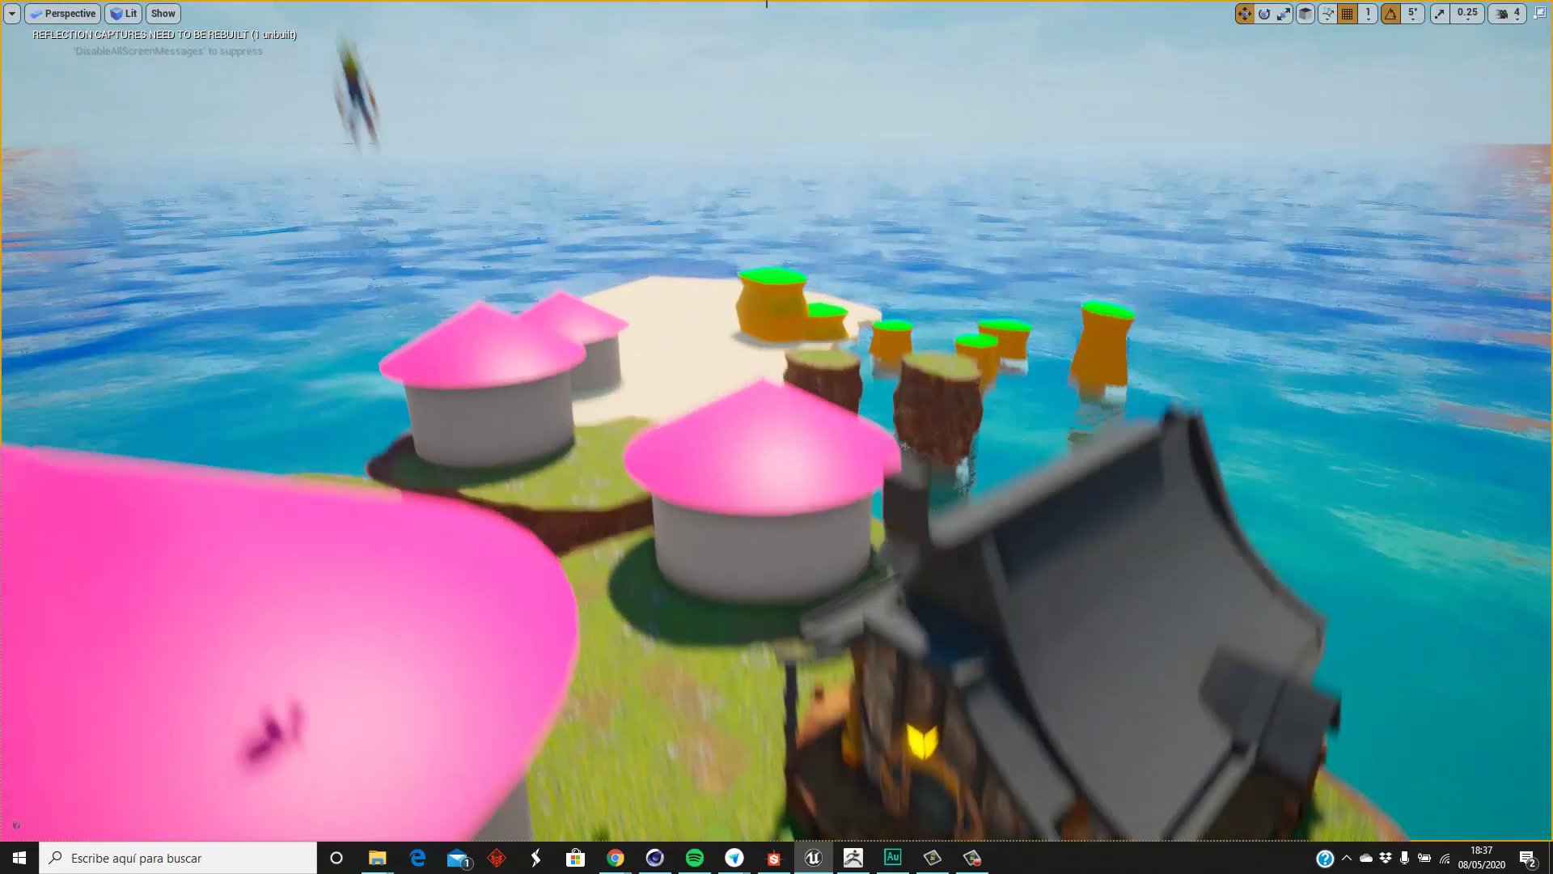
{"action": "right_click_drag", "start_coordinate": [817, 456], "coordinate": [818, 455]}
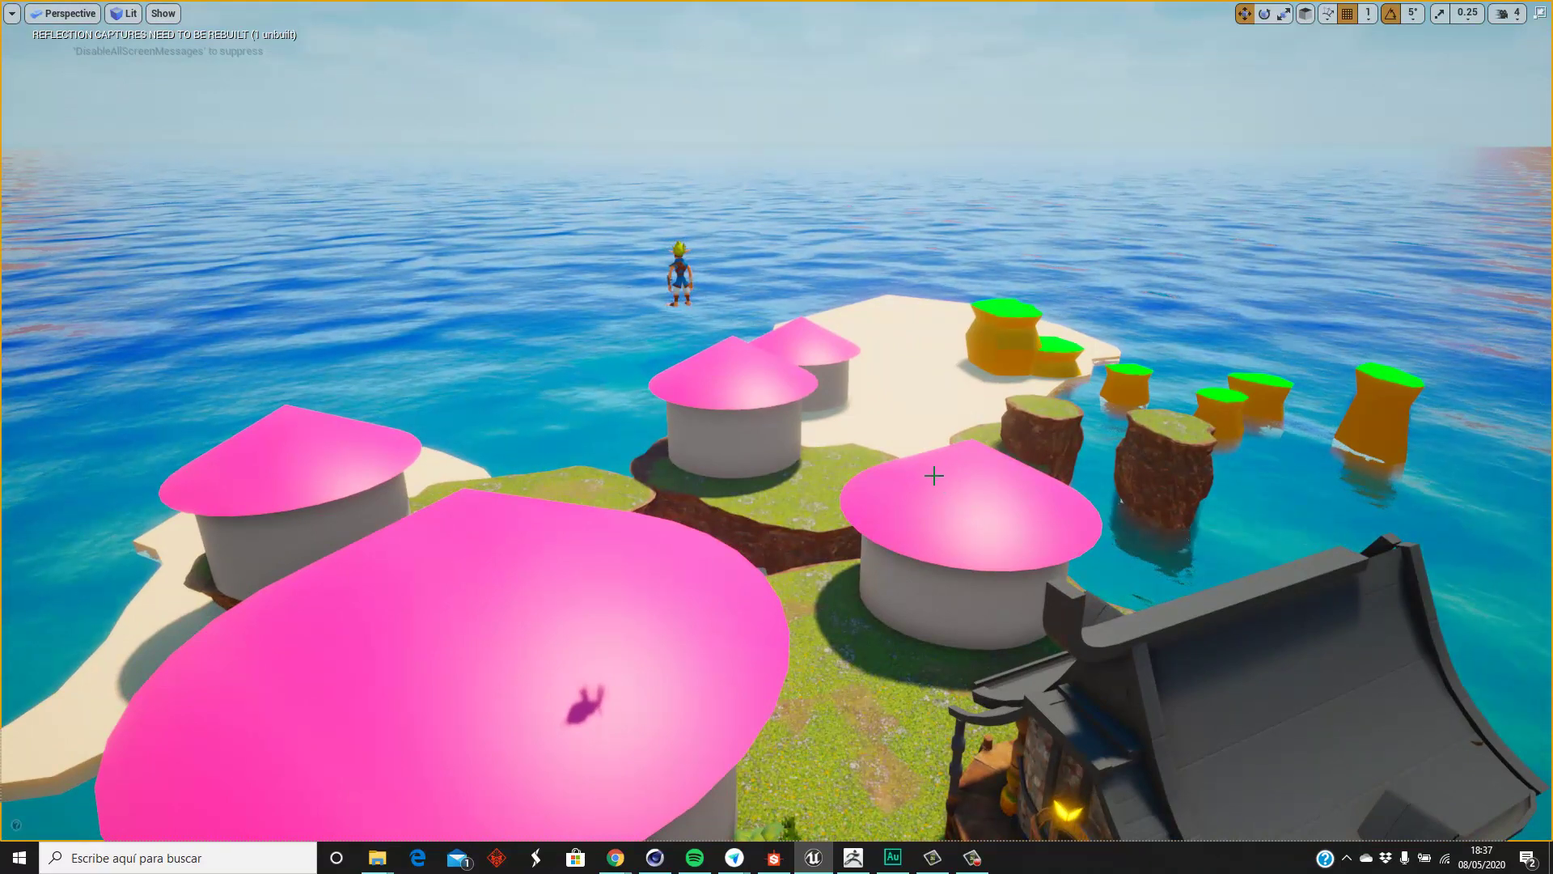
{"action": "right_click_drag", "start_coordinate": [961, 611], "coordinate": [961, 611]}
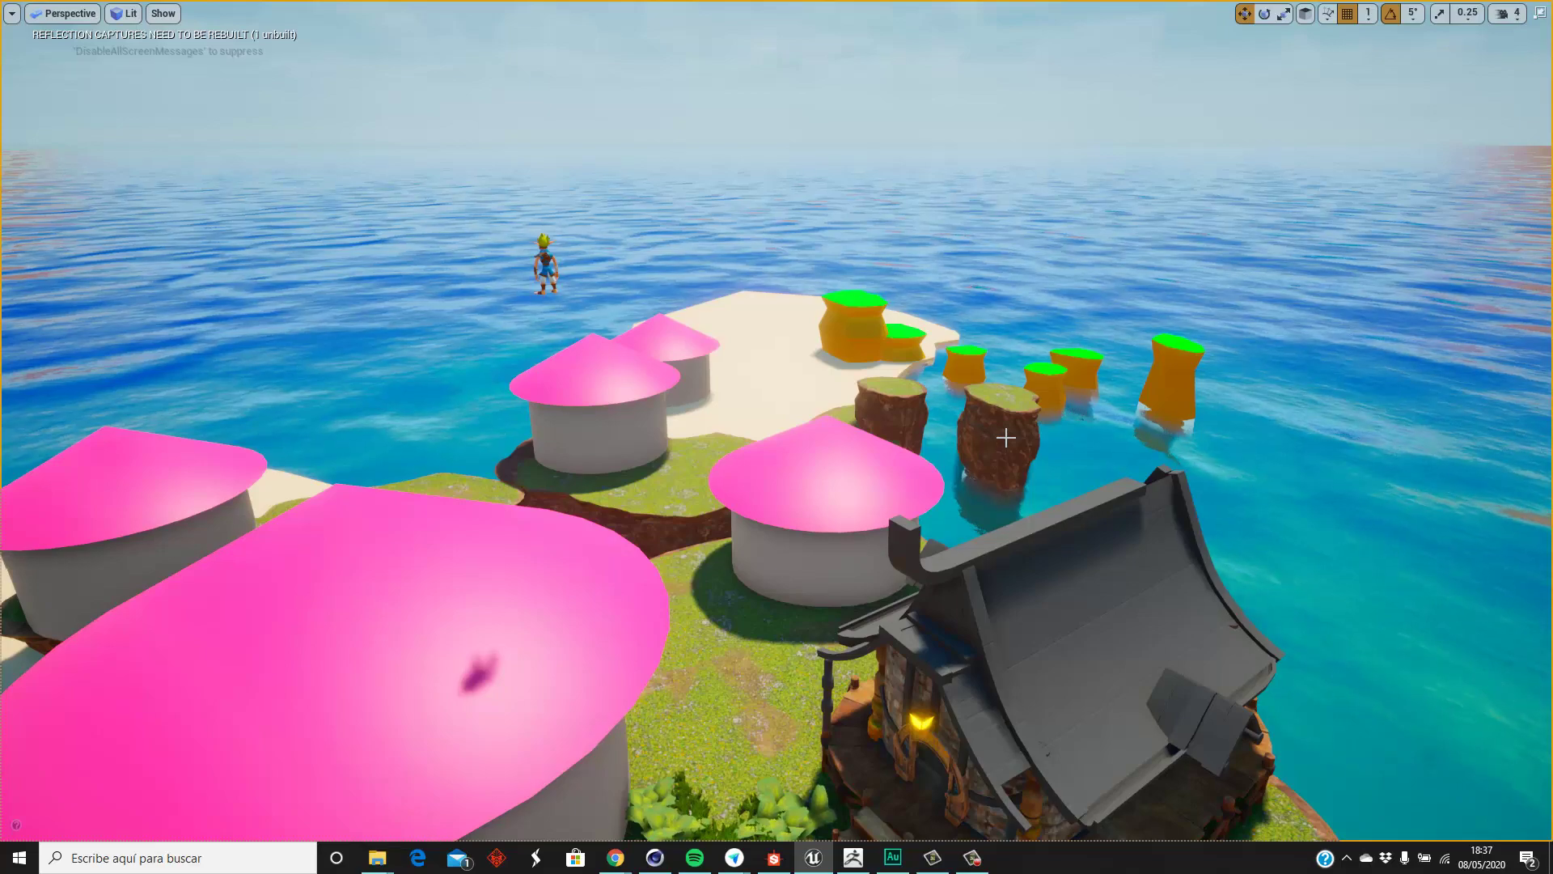
{"action": "right_click_drag", "start_coordinate": [982, 442], "coordinate": [982, 469]}
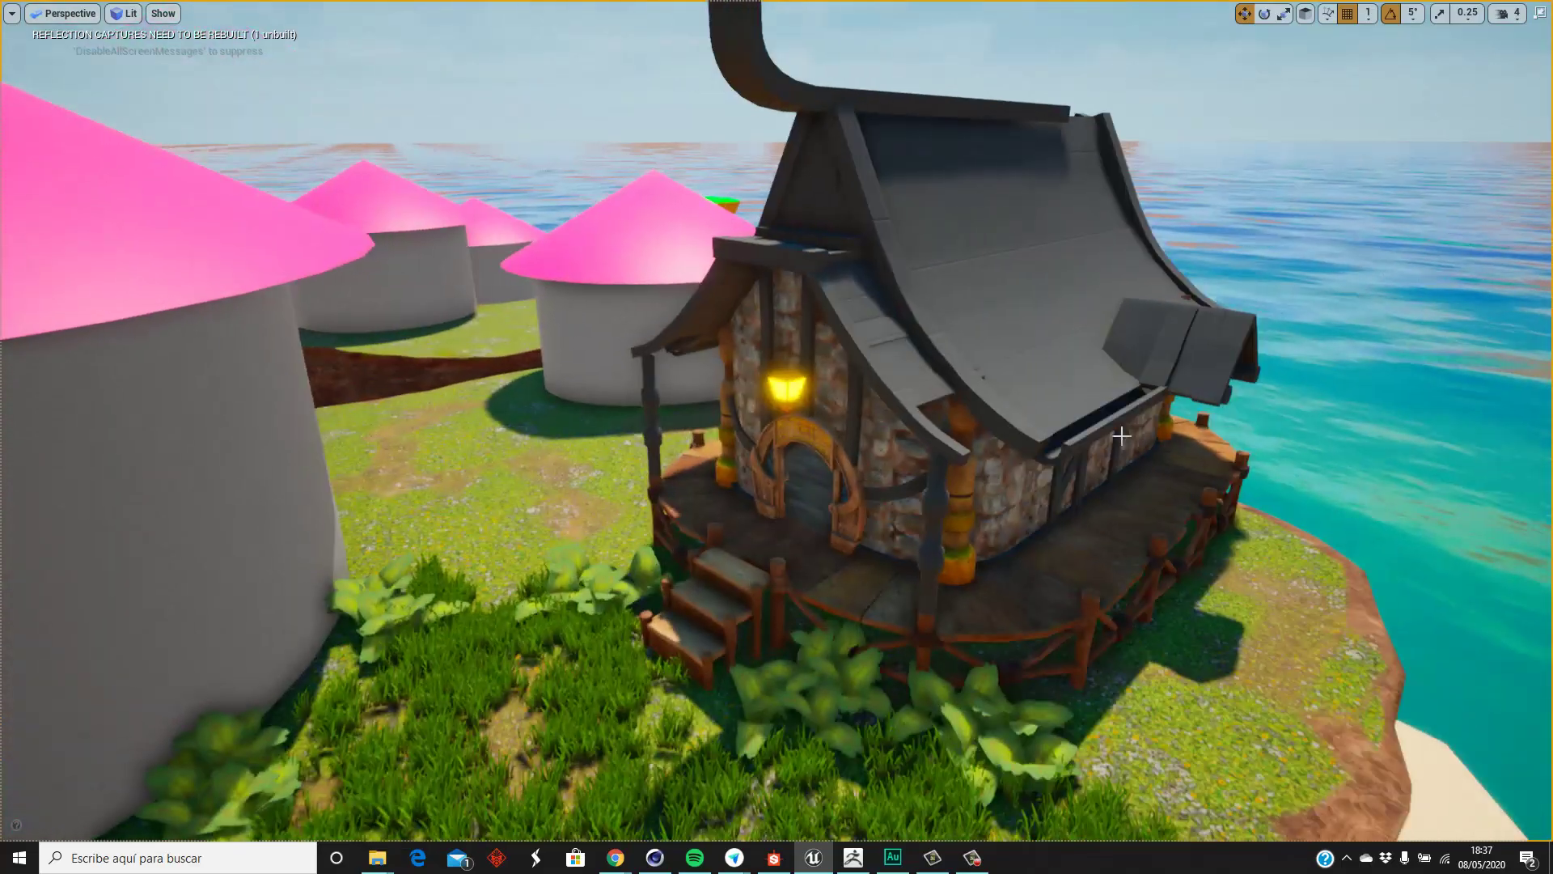
{"action": "right_click_drag", "start_coordinate": [1102, 780], "coordinate": [1102, 781]}
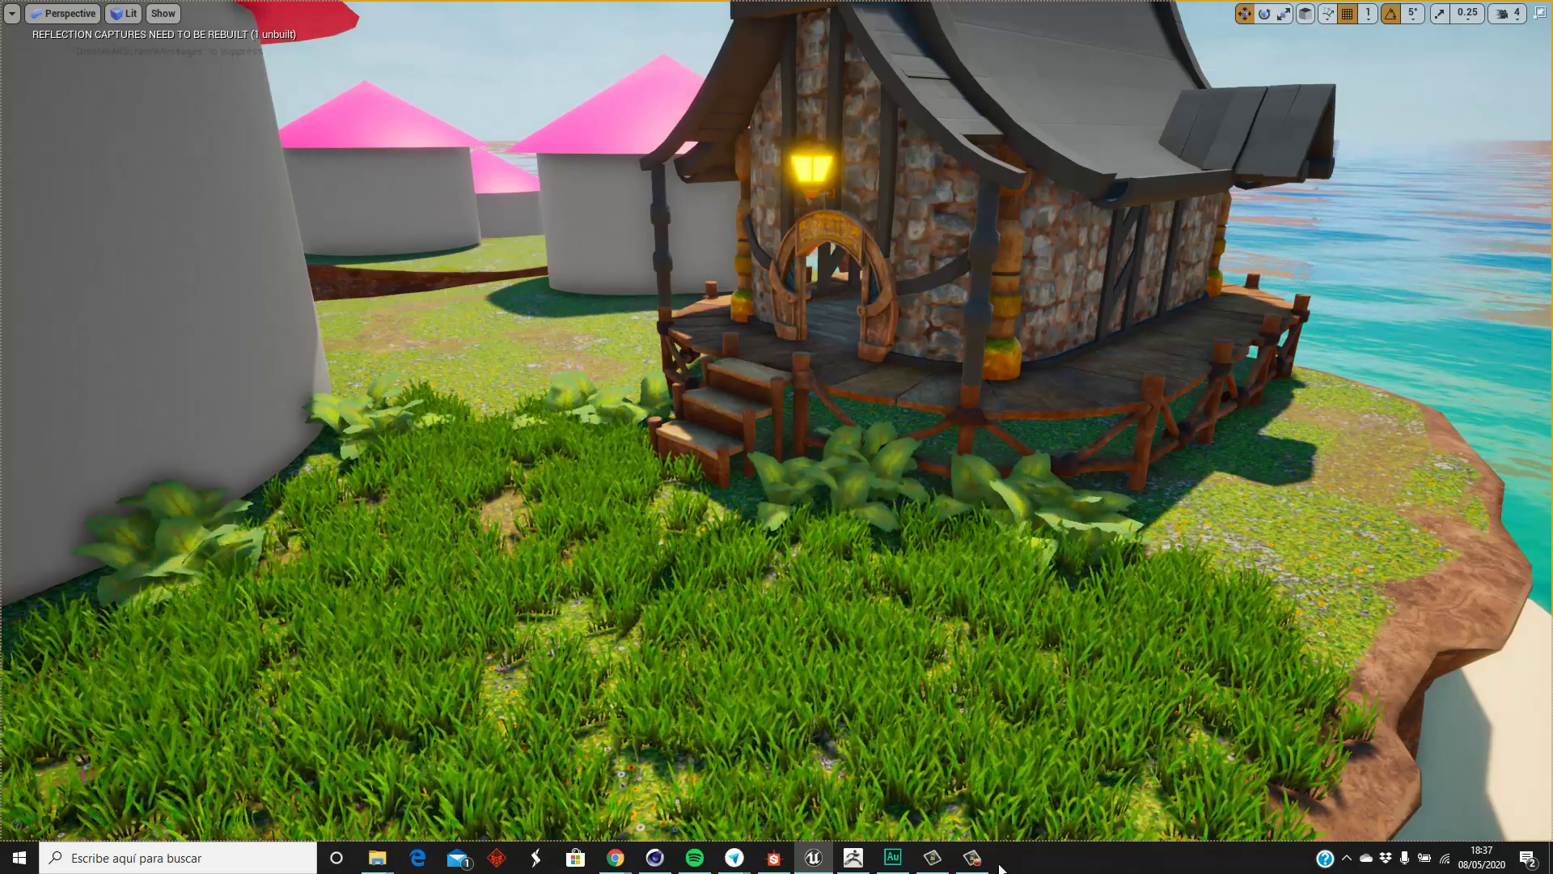
{"action": "mouse_move", "coordinate": [902, 861]}
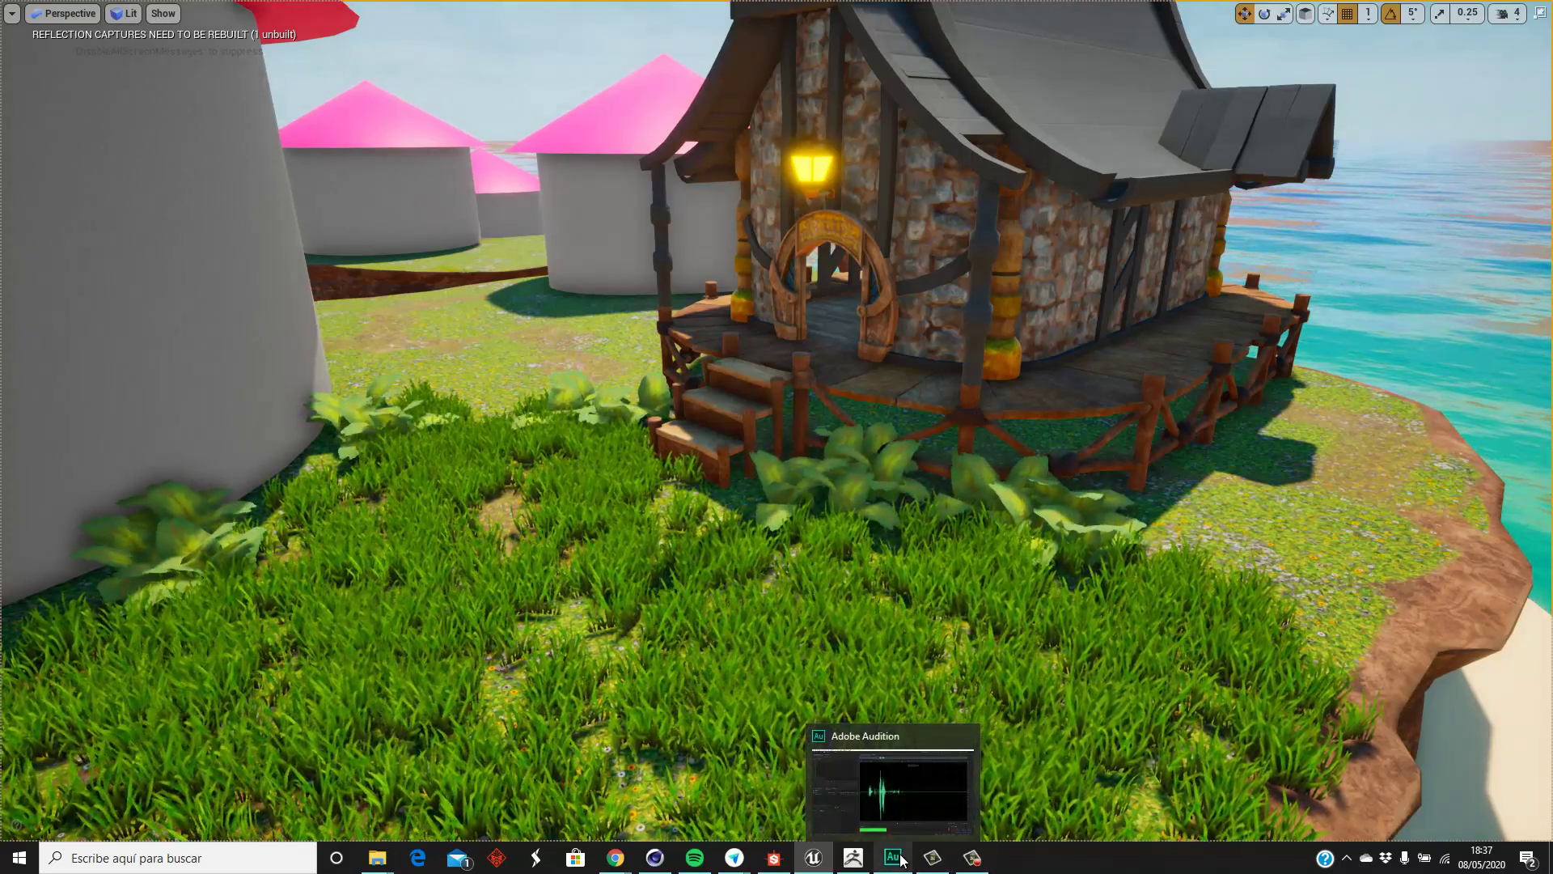